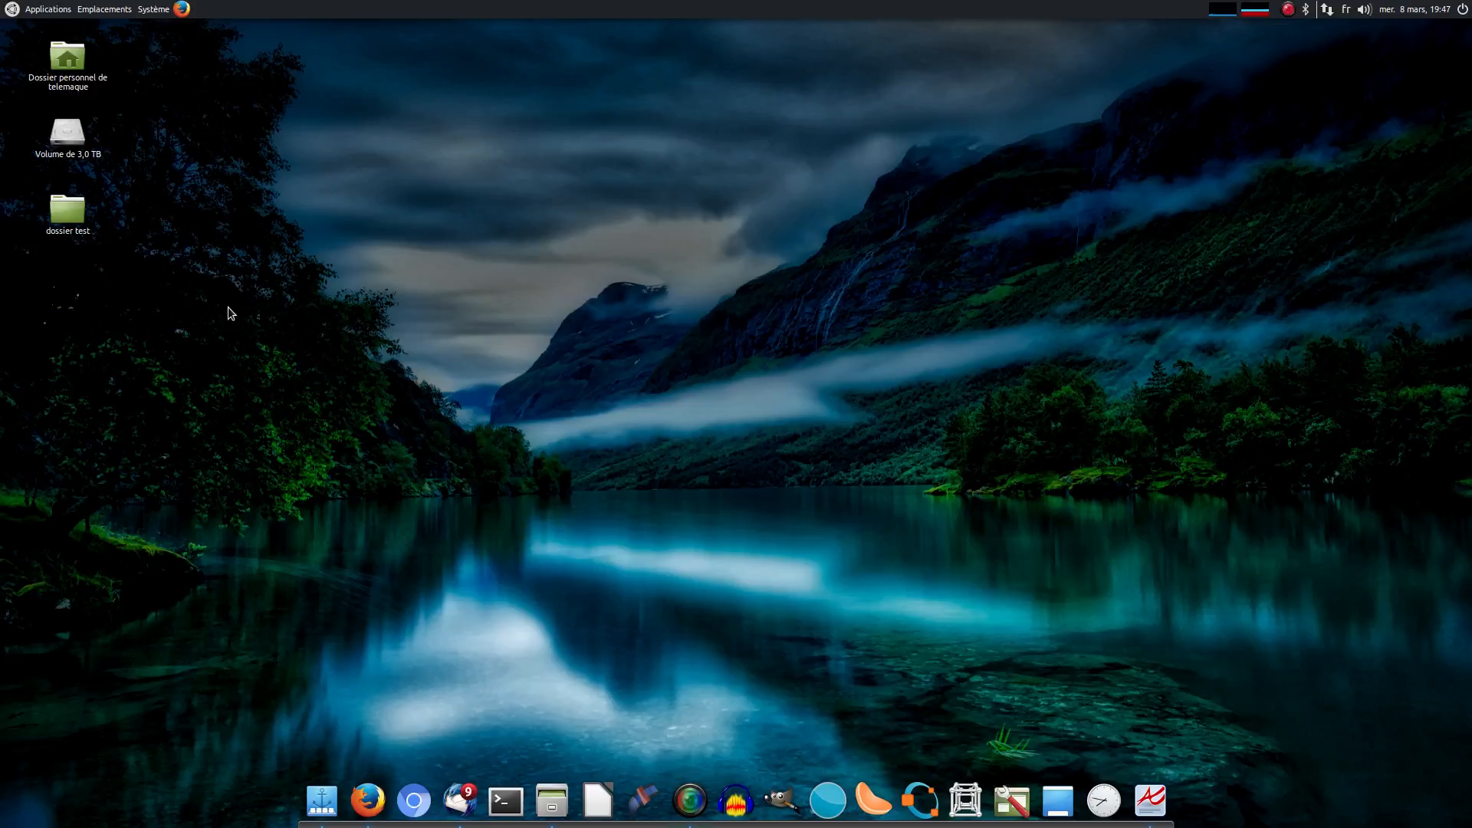
click(47, 10)
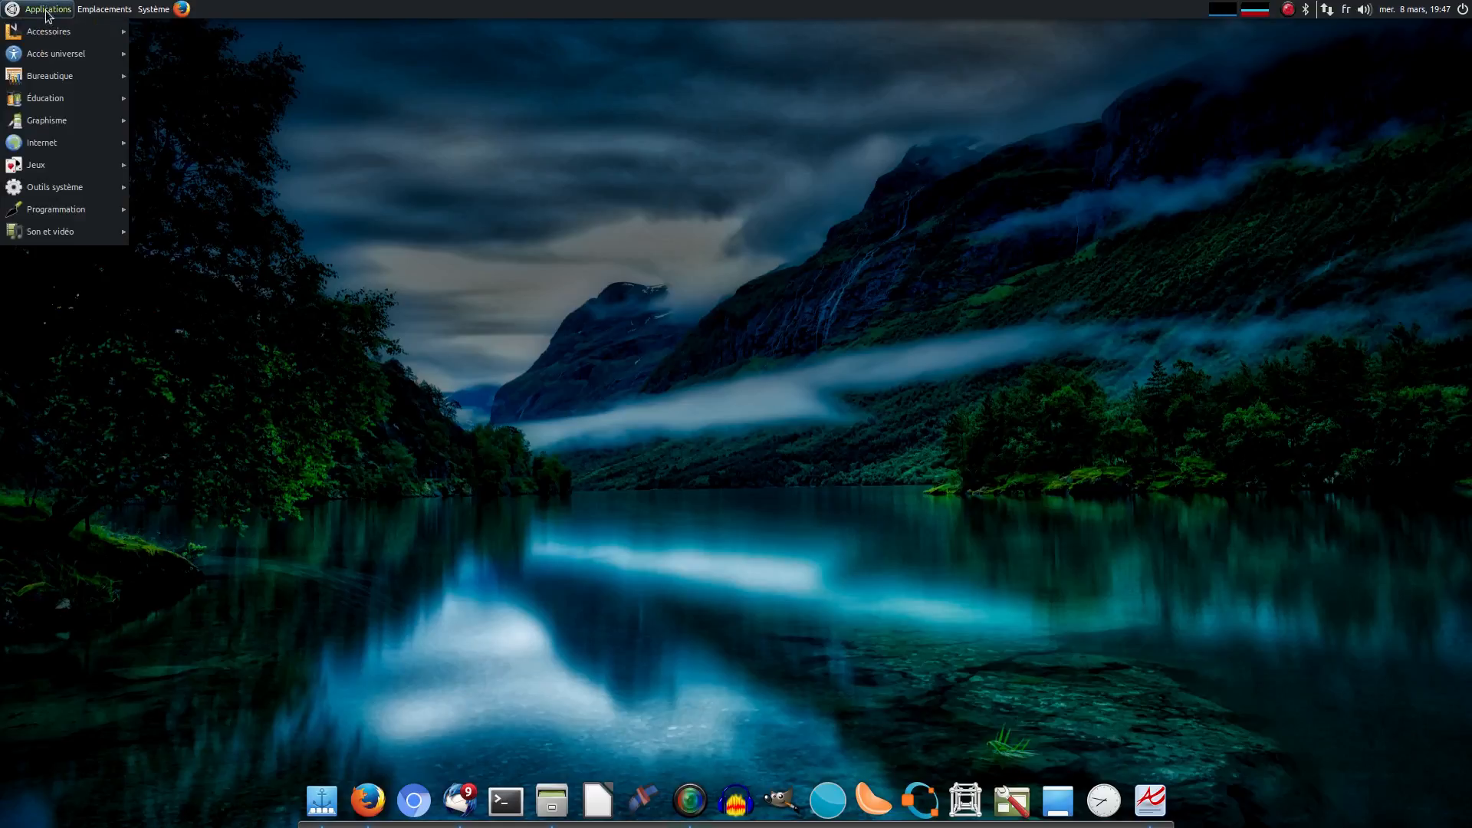
mouse_move(46, 87)
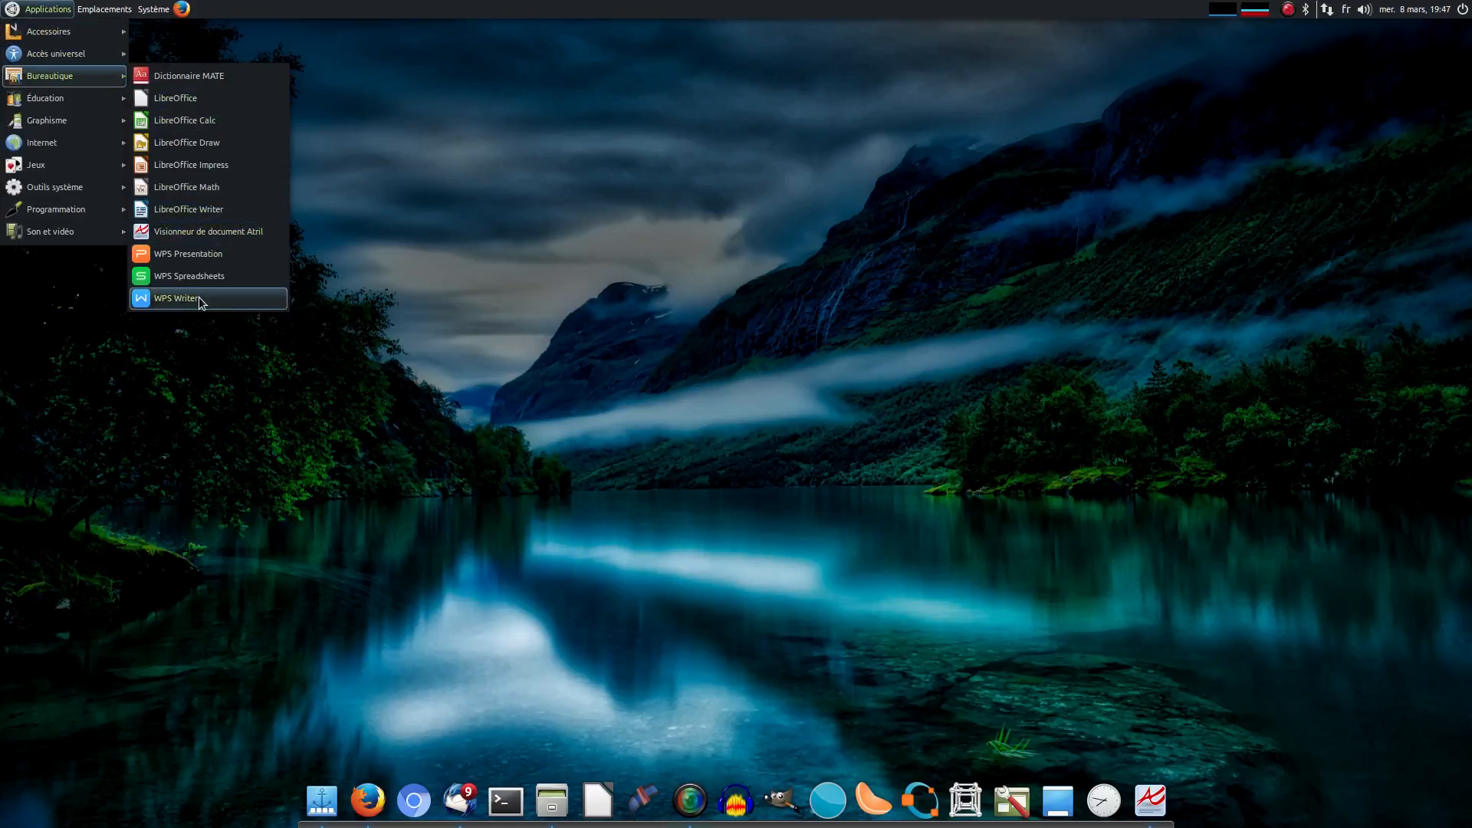
click(576, 343)
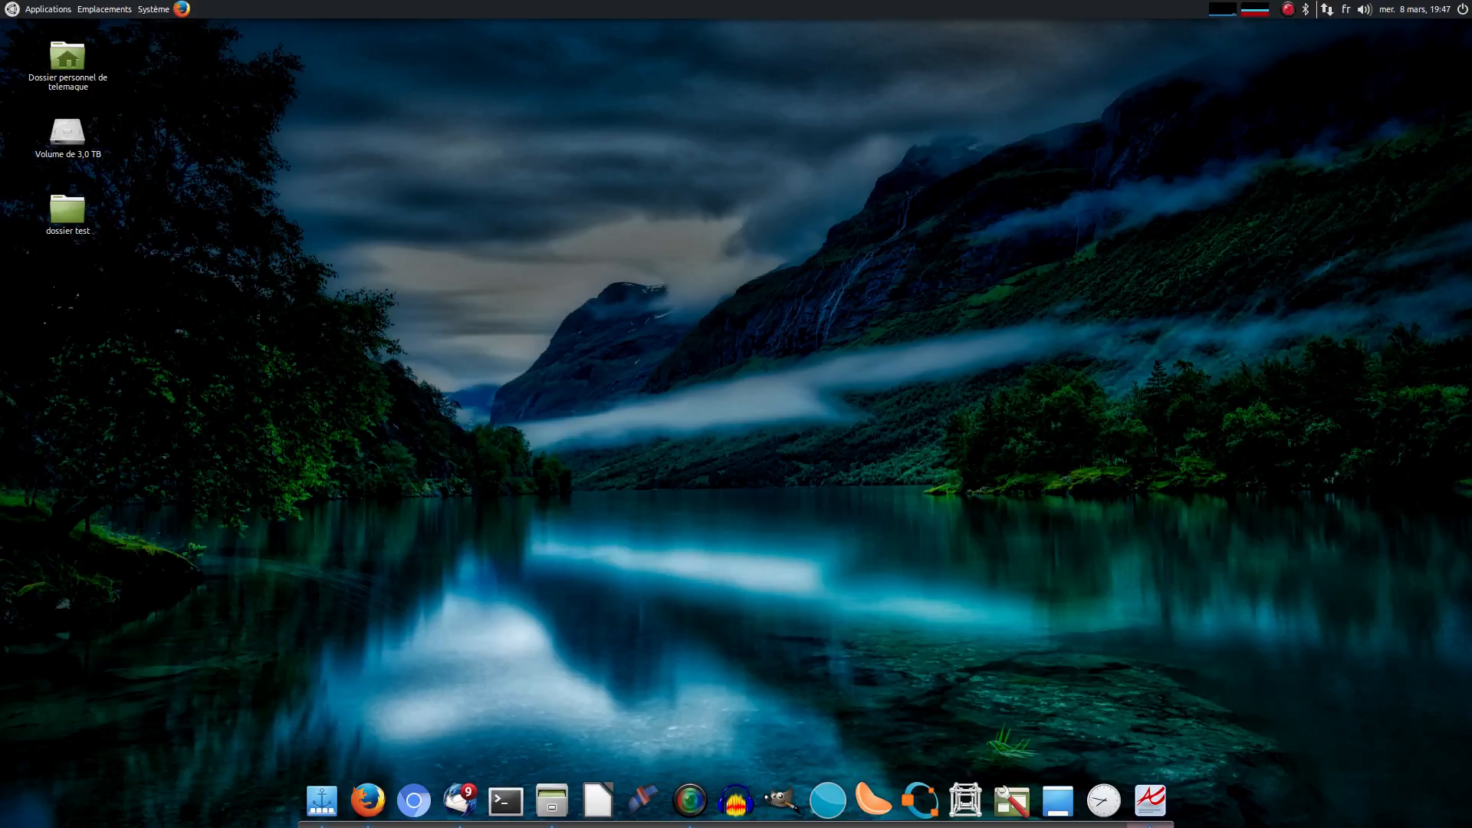
Launch WPS Writer from the installed office applications.
click(11, 8)
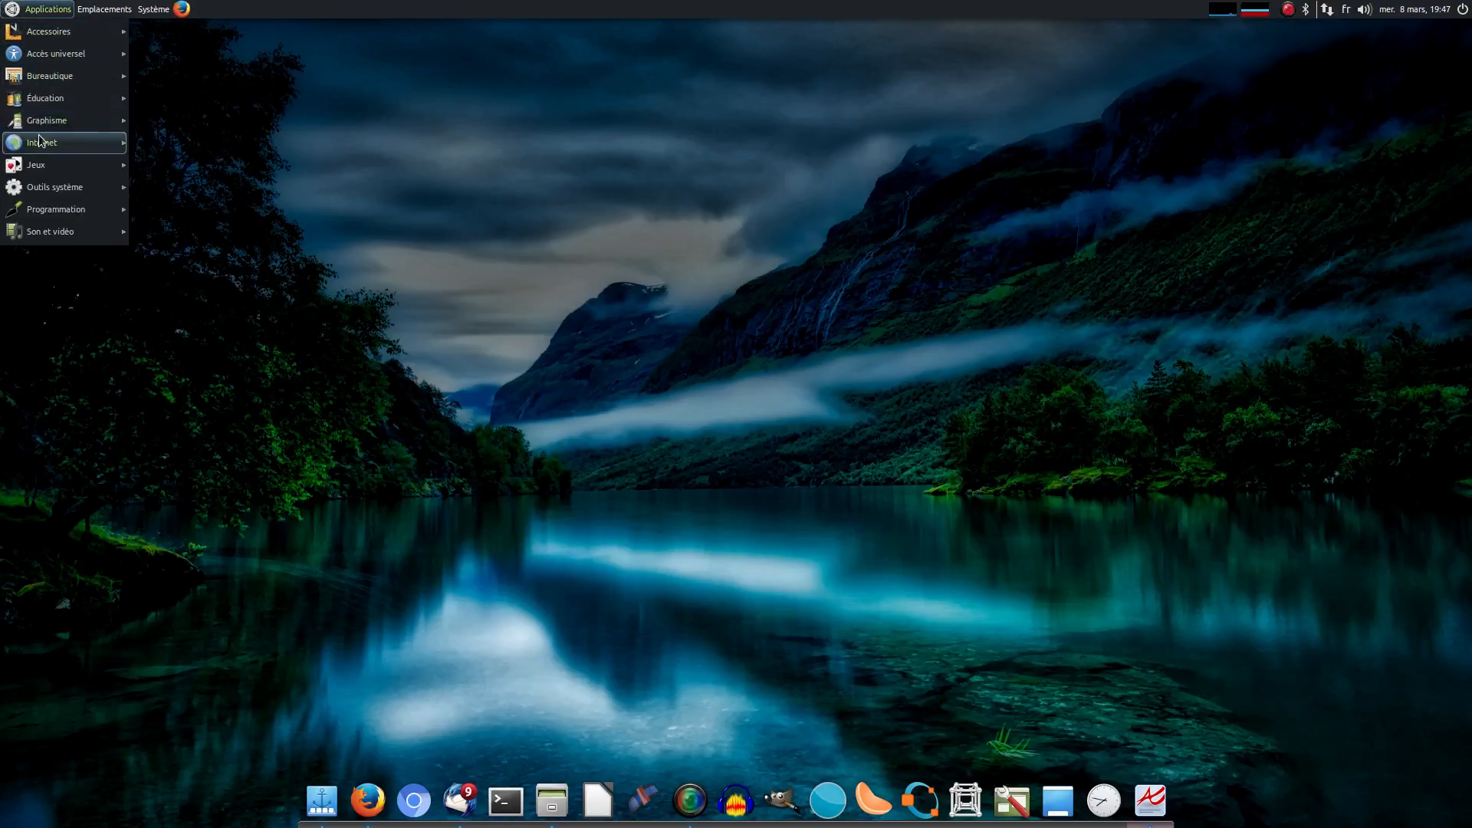
mouse_move(71, 76)
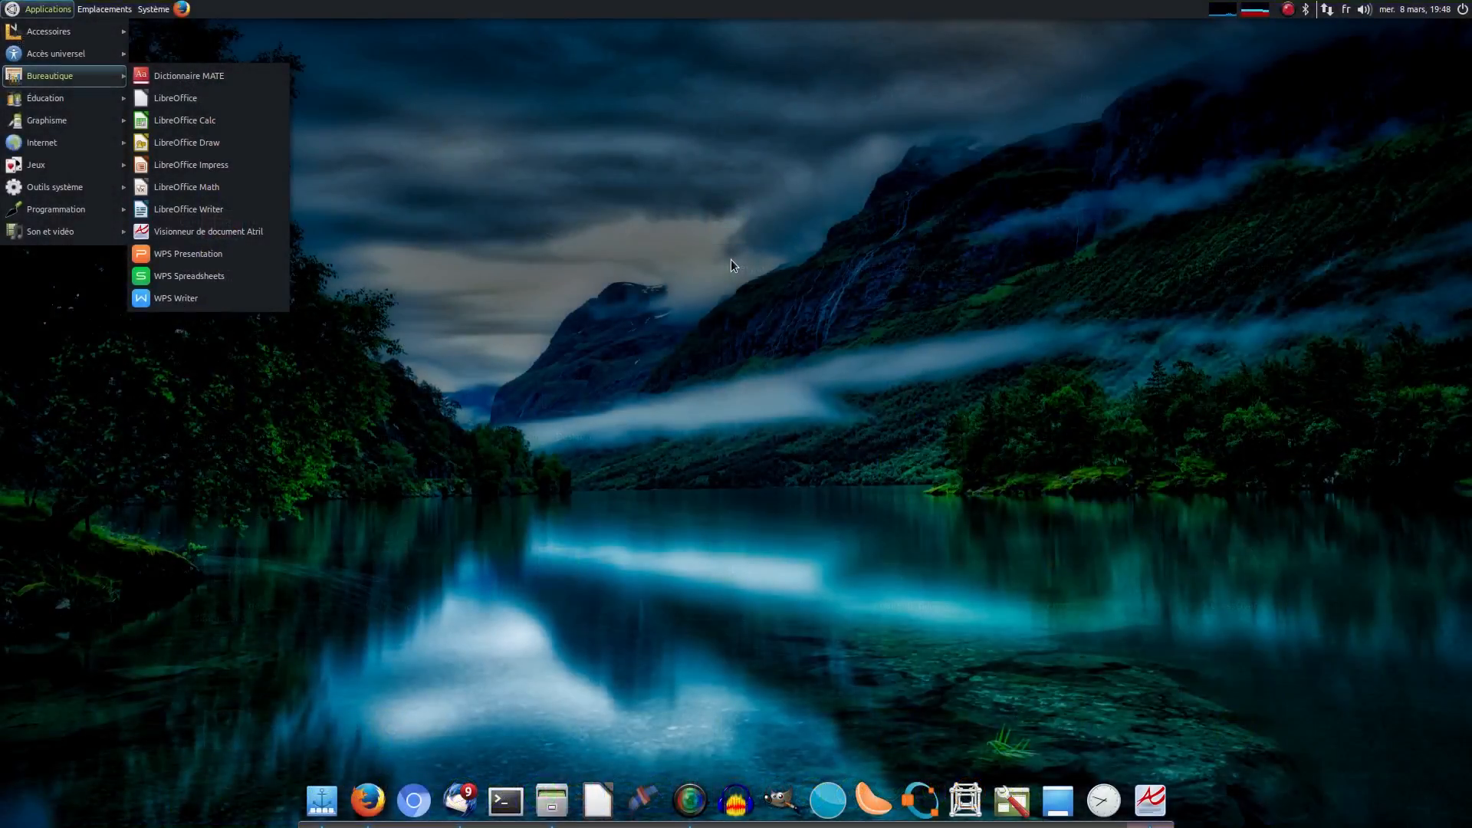
click(230, 302)
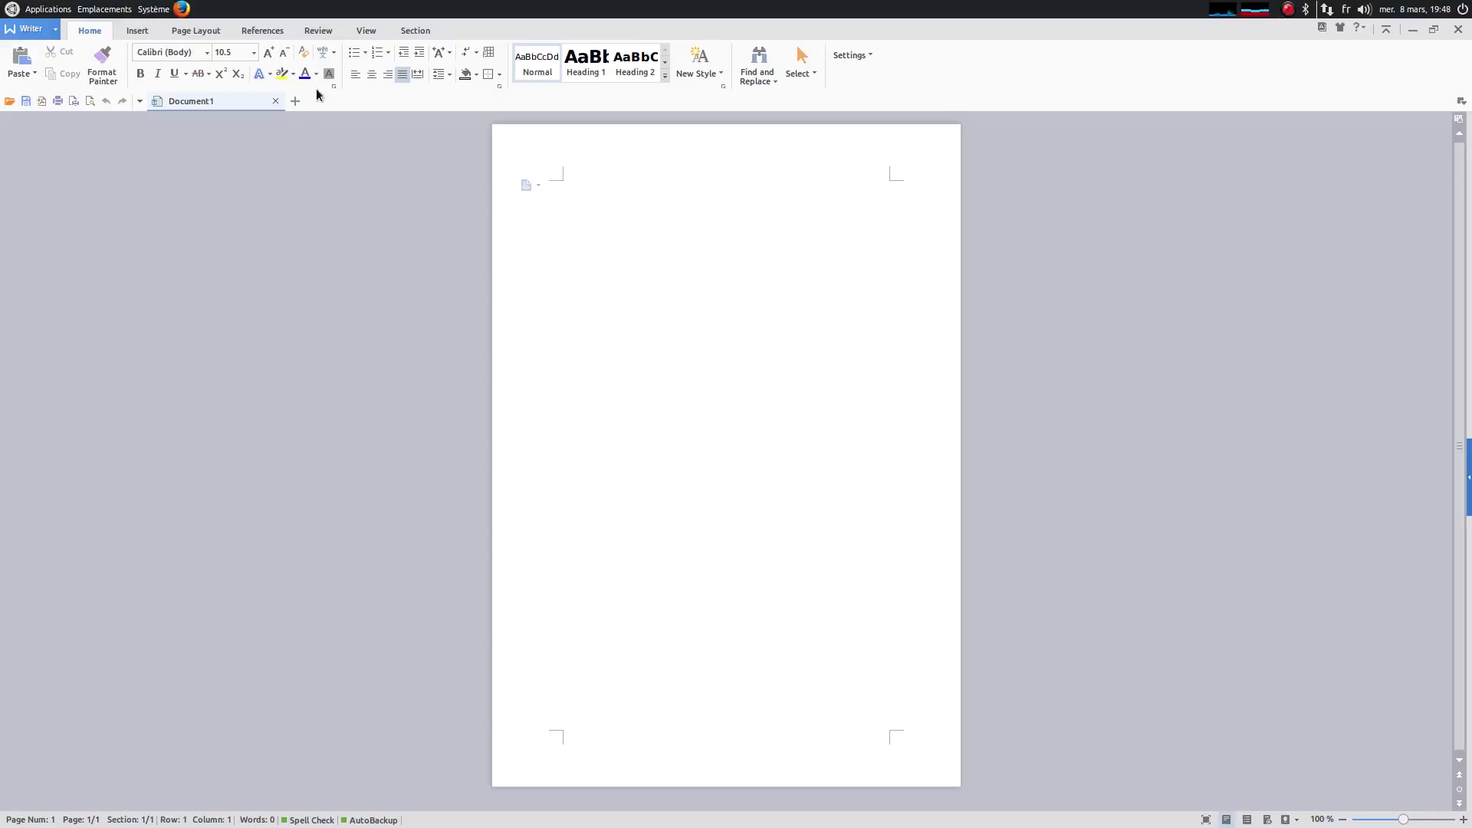
Enter the text "Bonjour" in the blank document.
click(55, 34)
click(55, 34)
text(Bonjour)
click(853, 55)
click(632, 316)
Zoom the document in to 150 %.
click(1462, 819)
click(1463, 819)
click(1462, 819)
double_click(1462, 819)
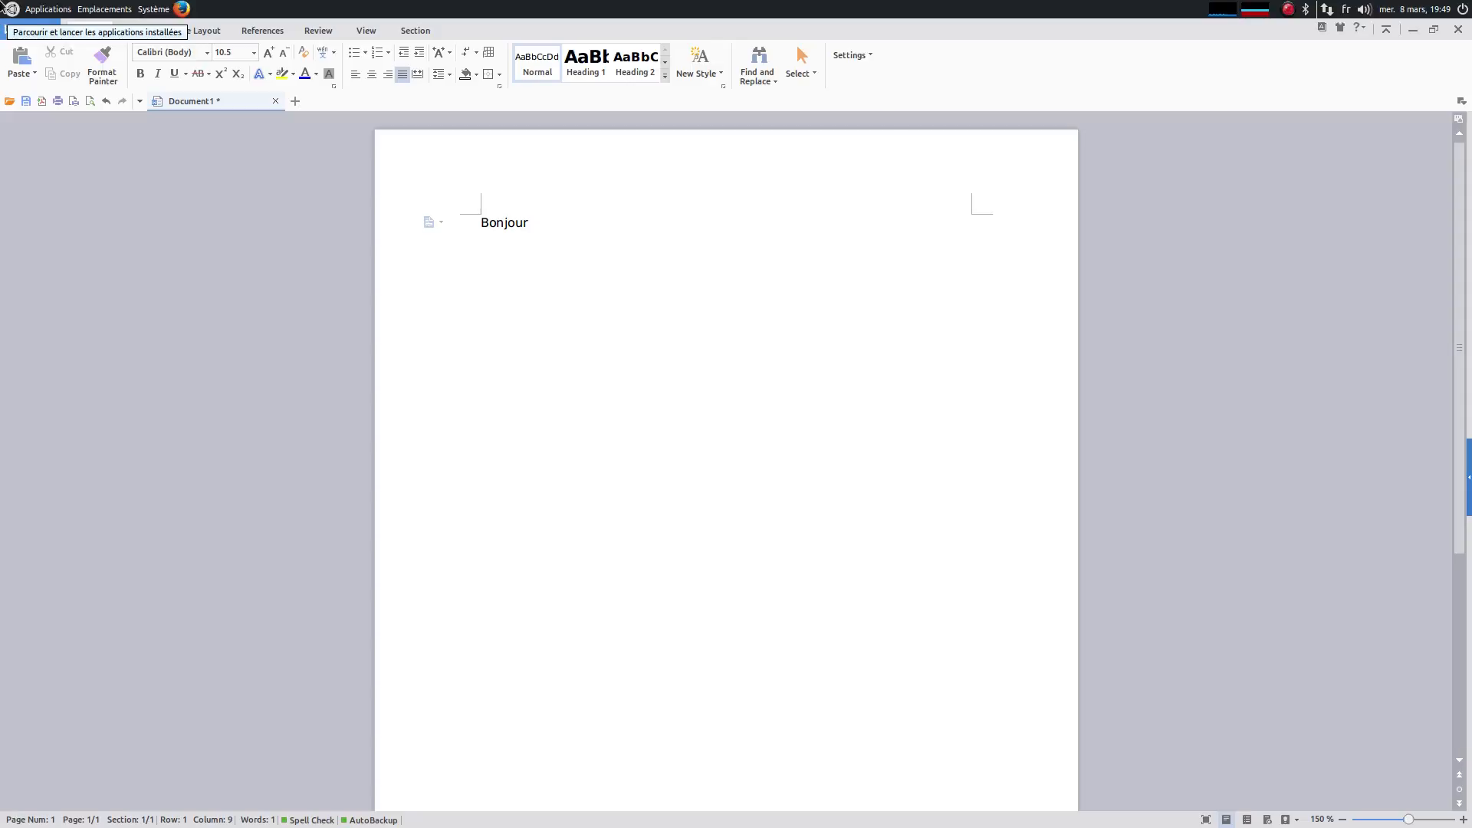
Examine Writer's main commands, the installed office applications, and the Page Layout and References tools.
click(18, 36)
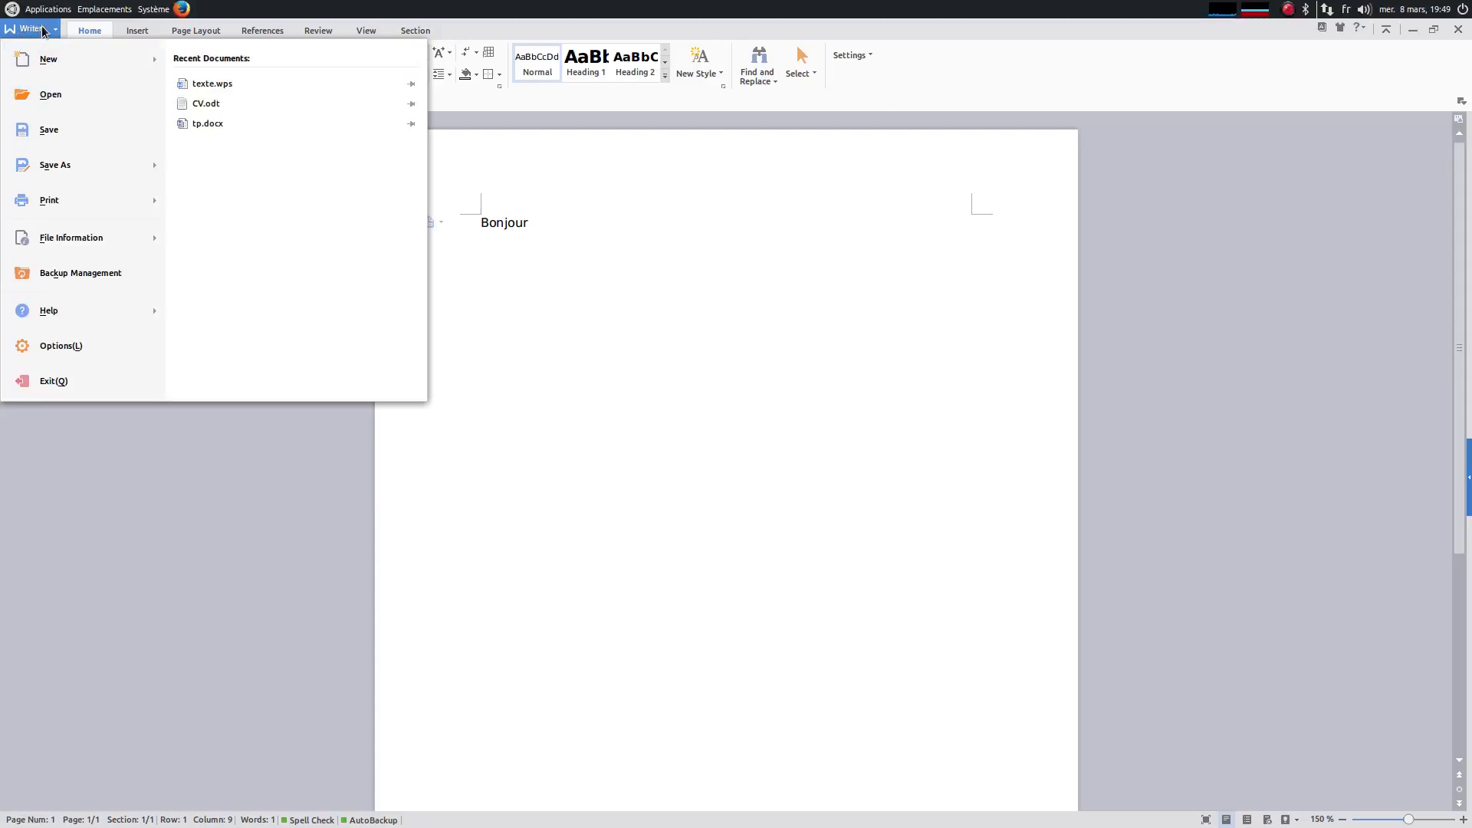
click(43, 30)
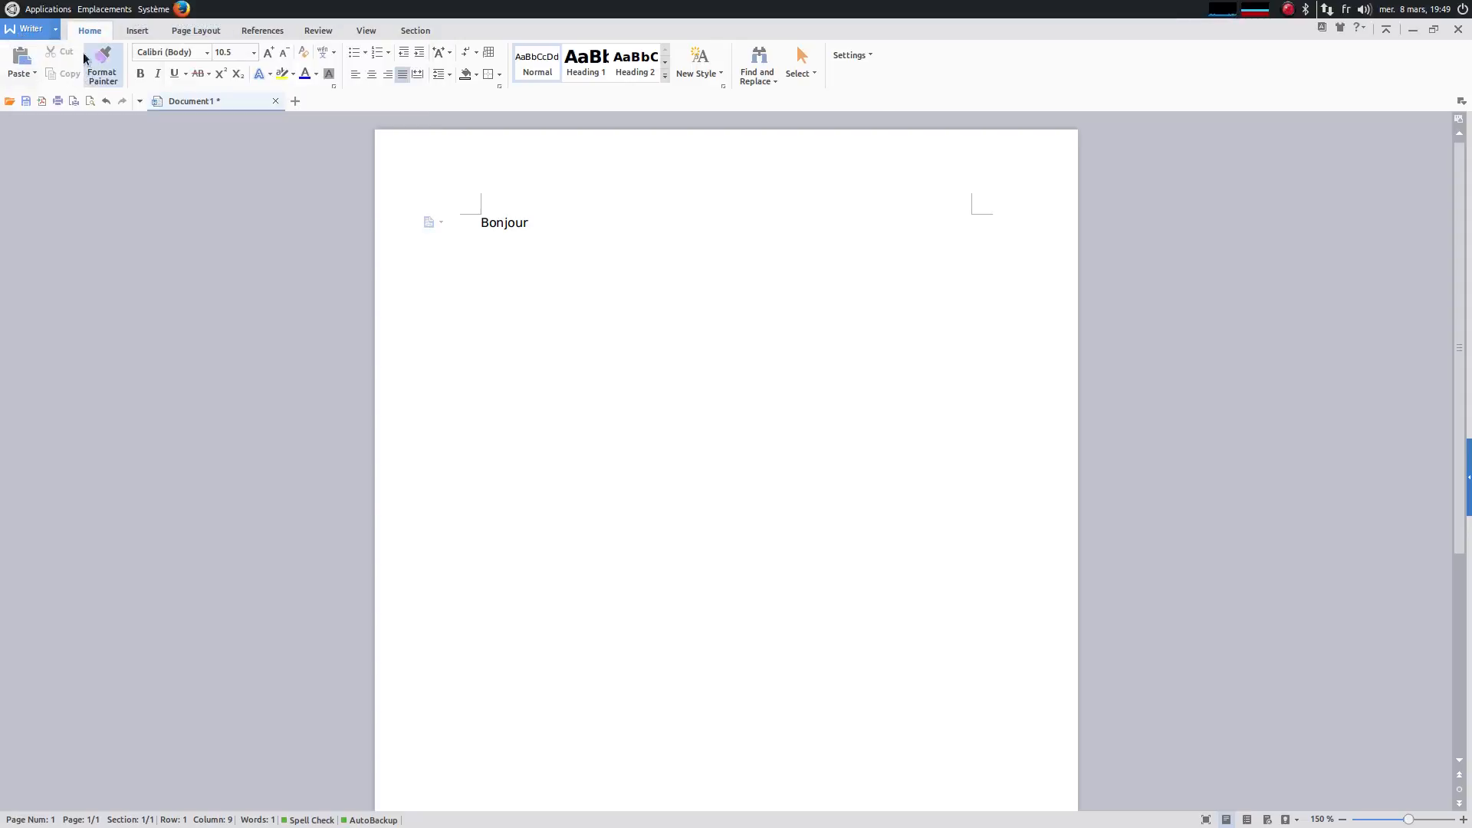
click(47, 8)
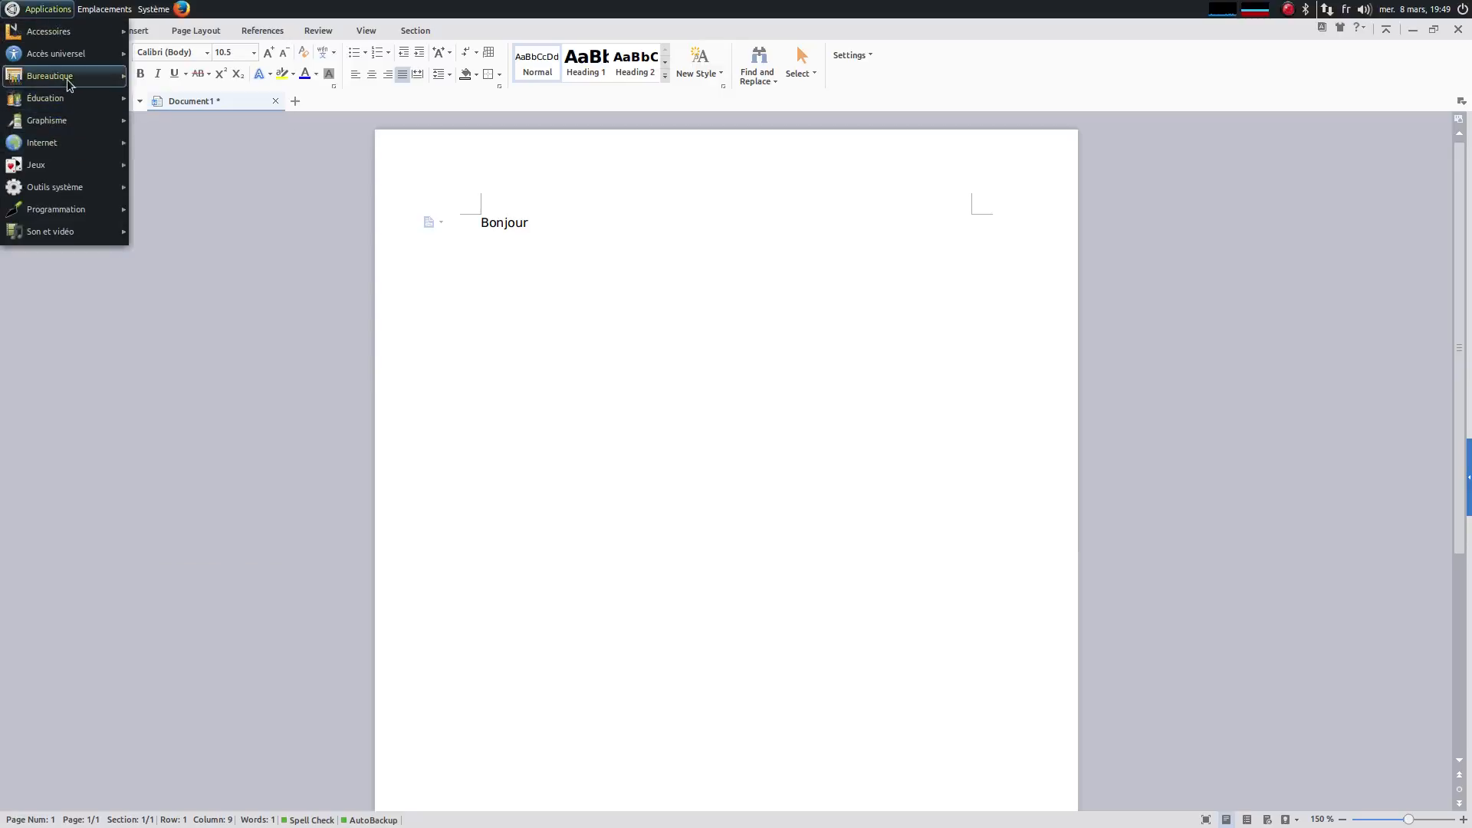
mouse_move(66, 80)
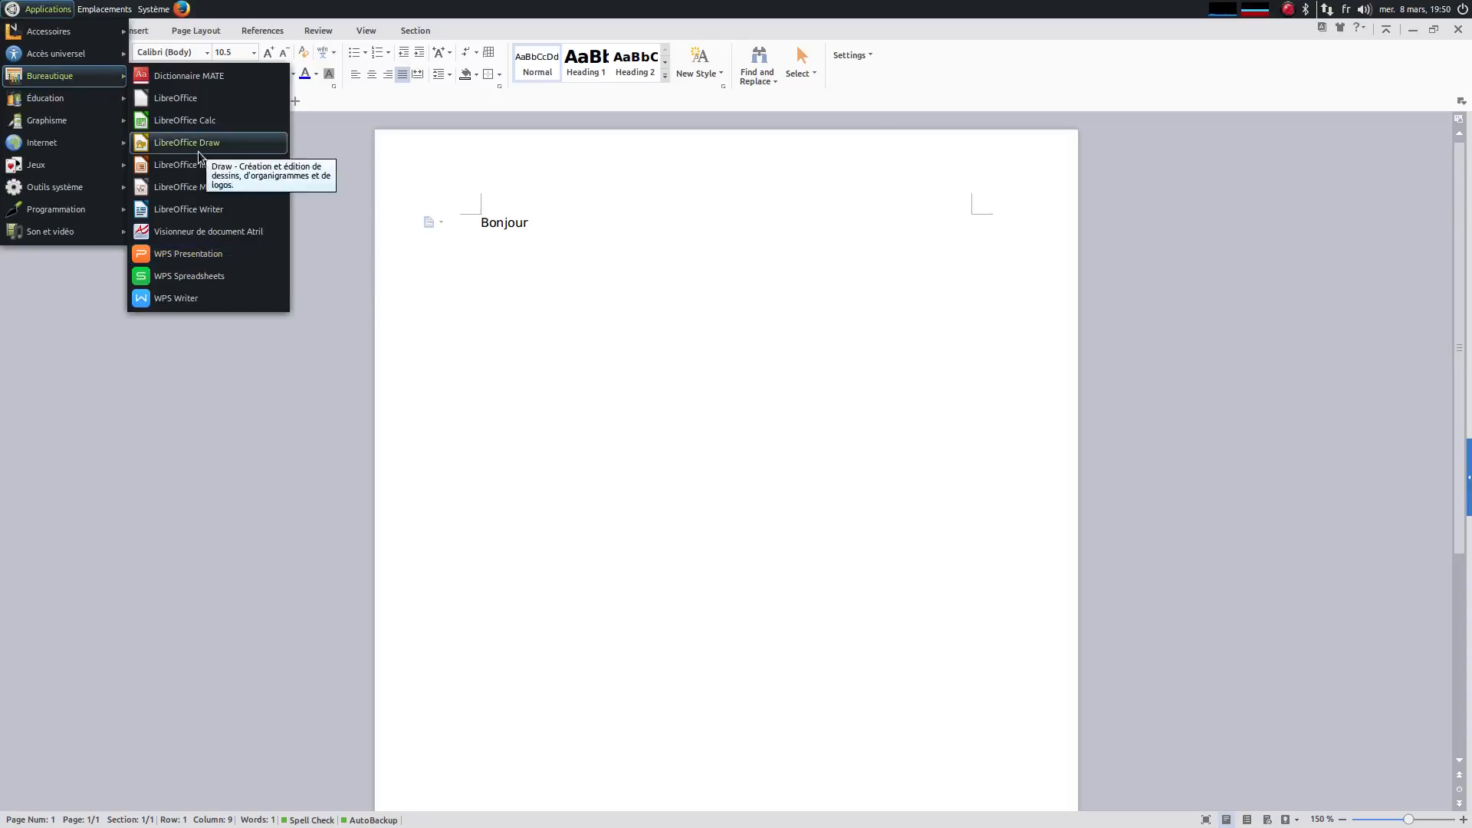
click(432, 220)
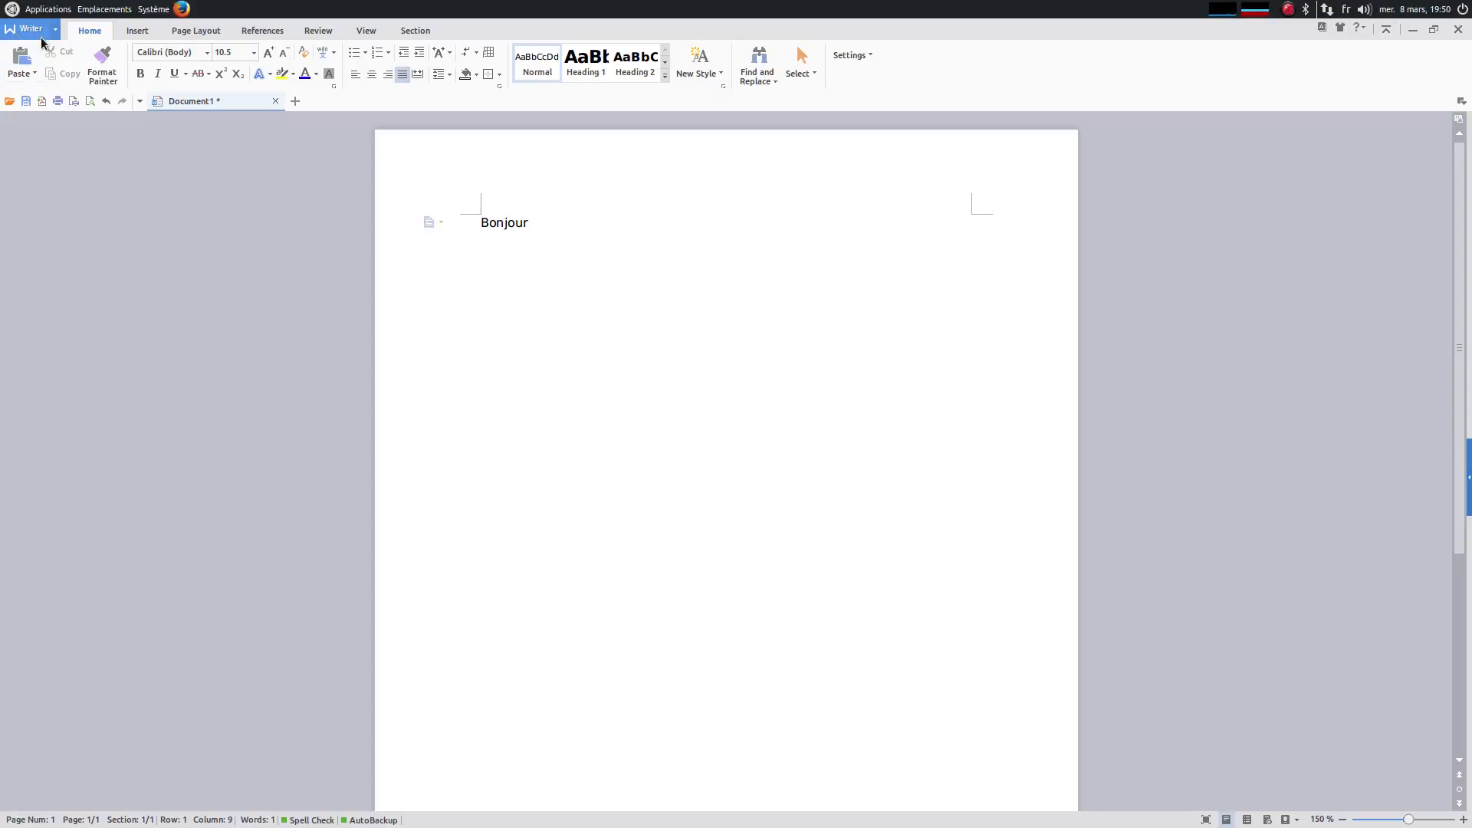
click(46, 10)
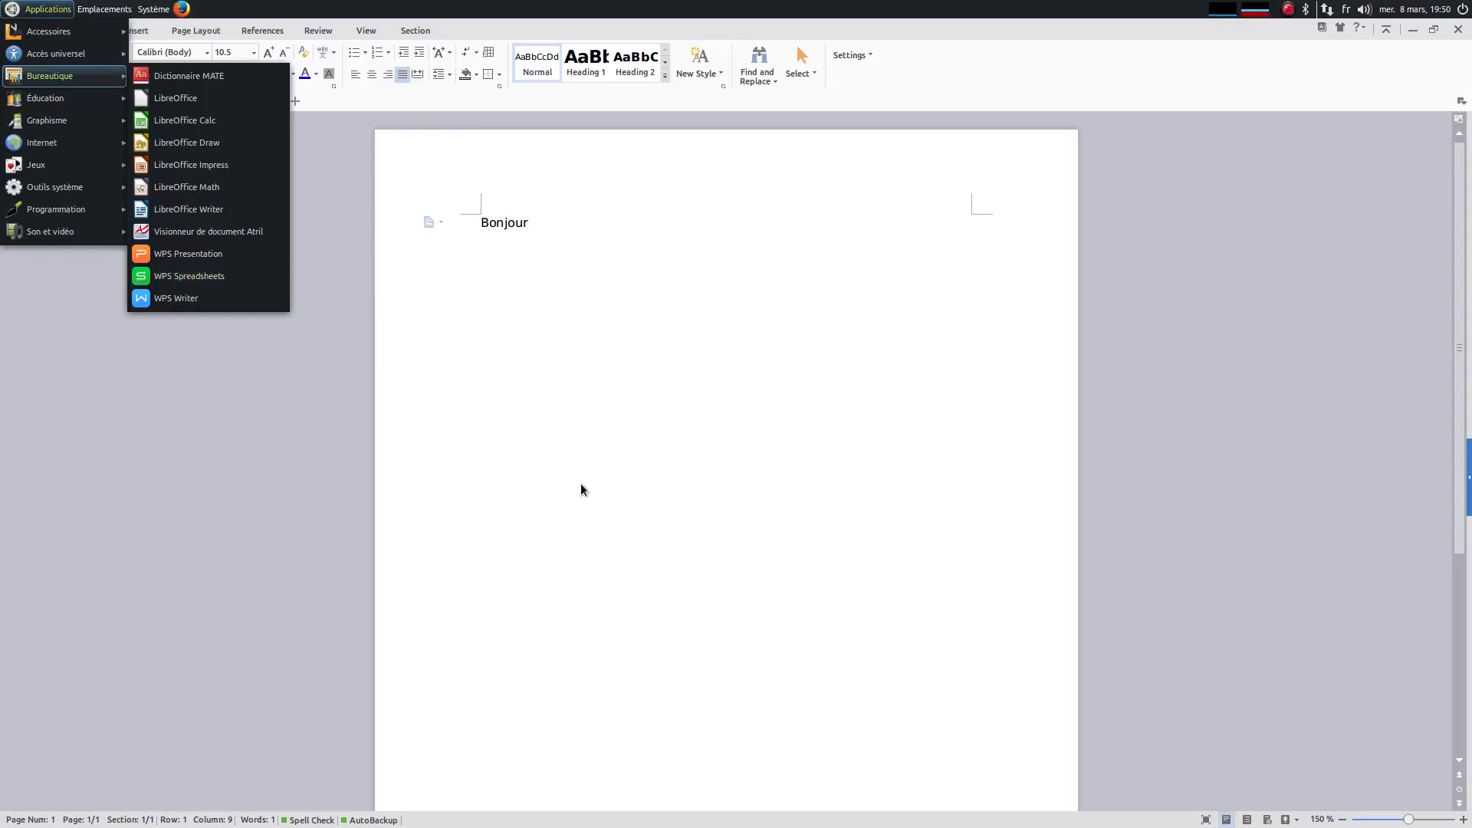
click(567, 458)
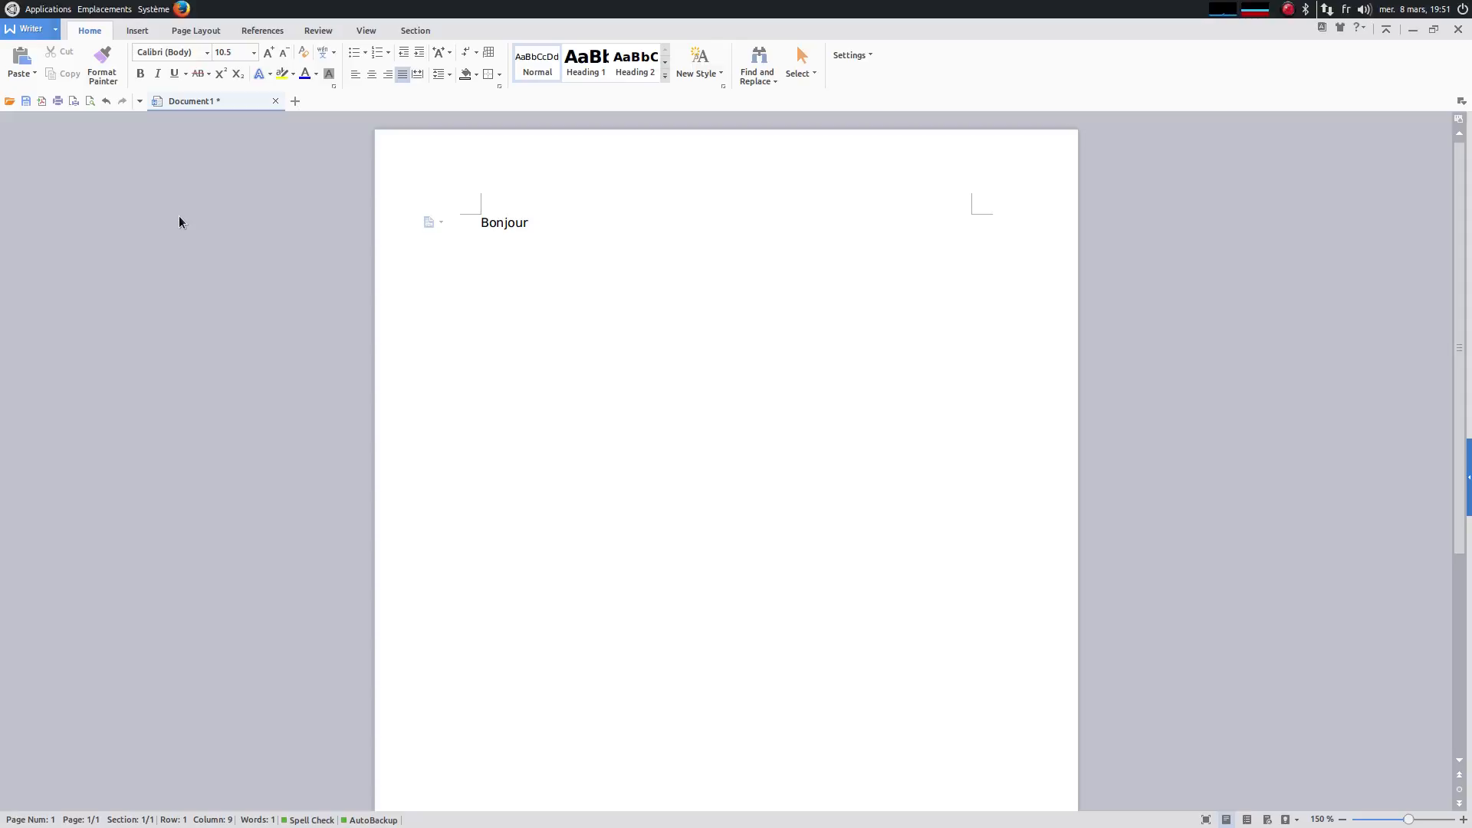
click(216, 29)
click(286, 34)
click(90, 31)
mouse_move(603, 826)
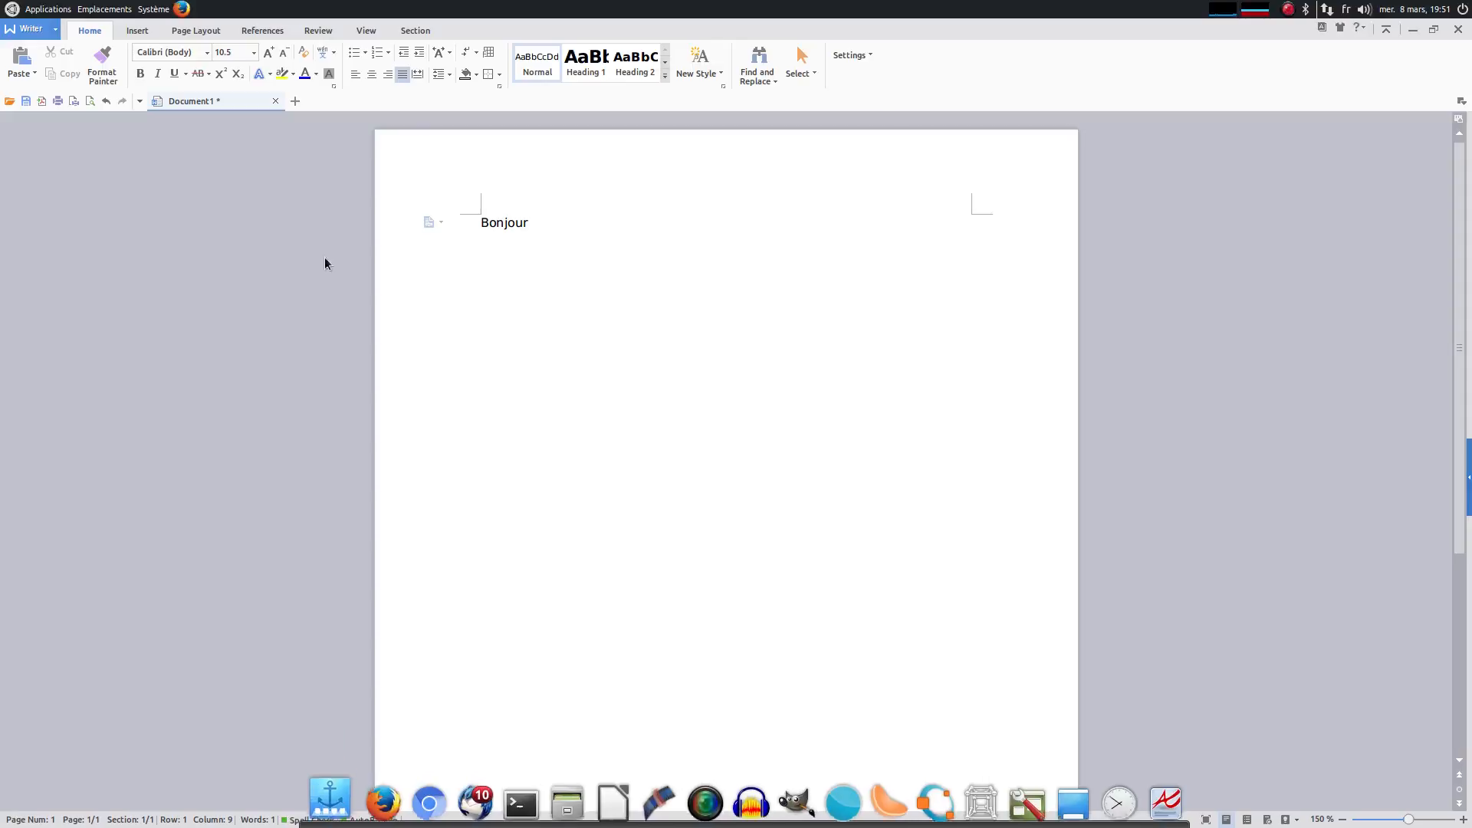
mouse_move(422, 824)
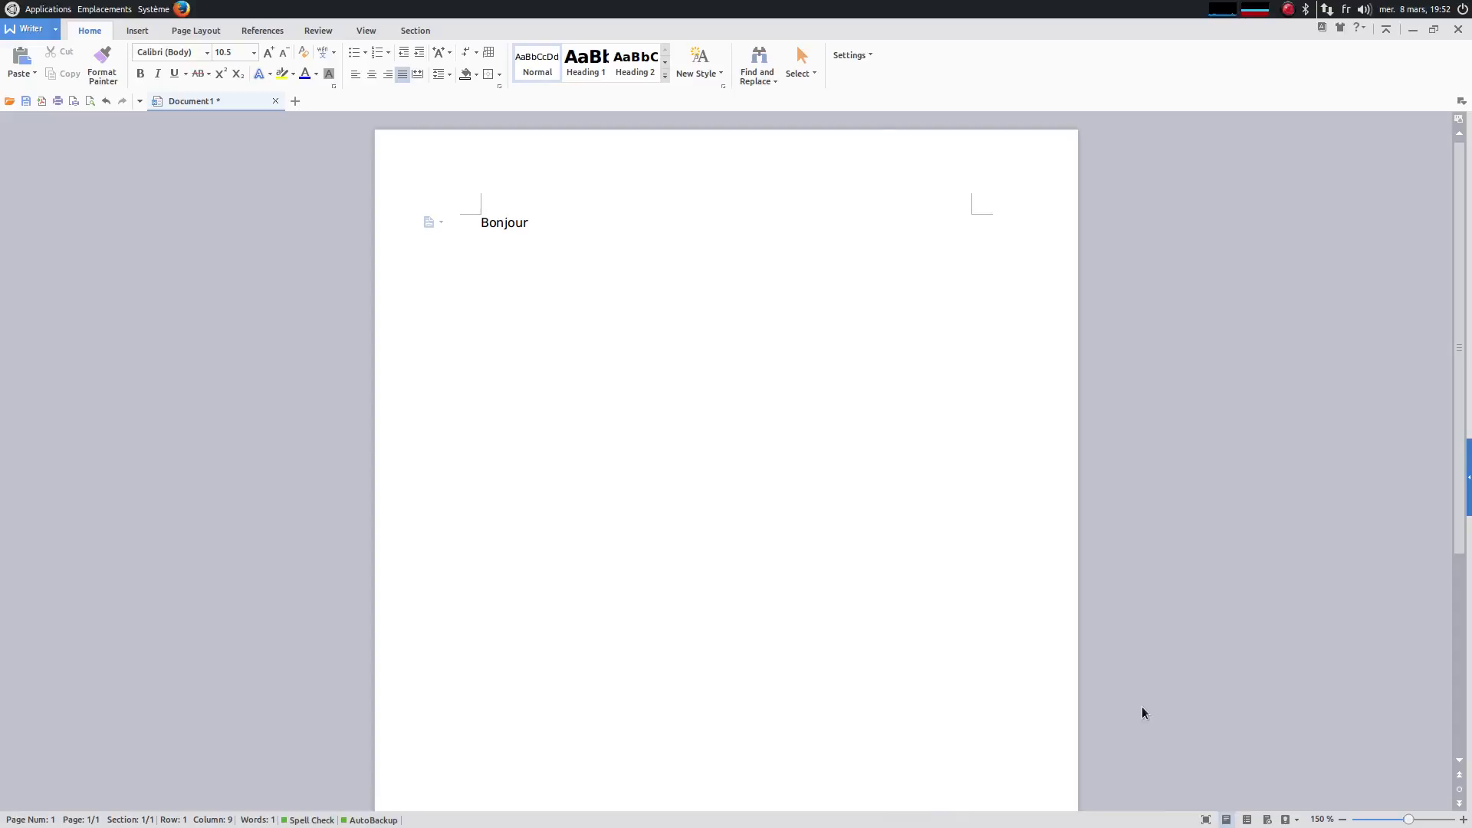
mouse_move(929, 824)
Review Writer's recent documents and its classic File and Insert commands.
click(30, 34)
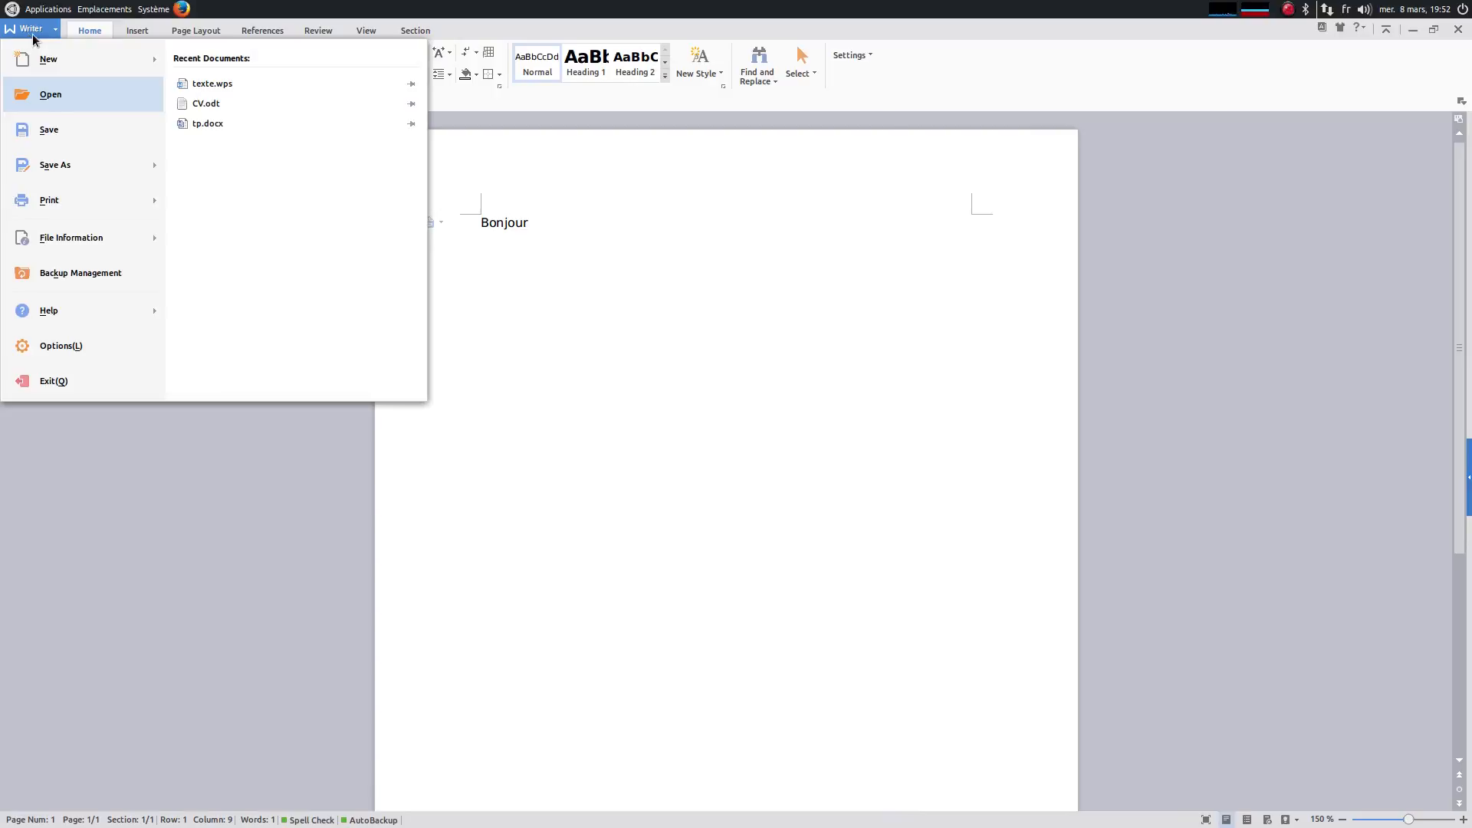
click(104, 498)
click(56, 29)
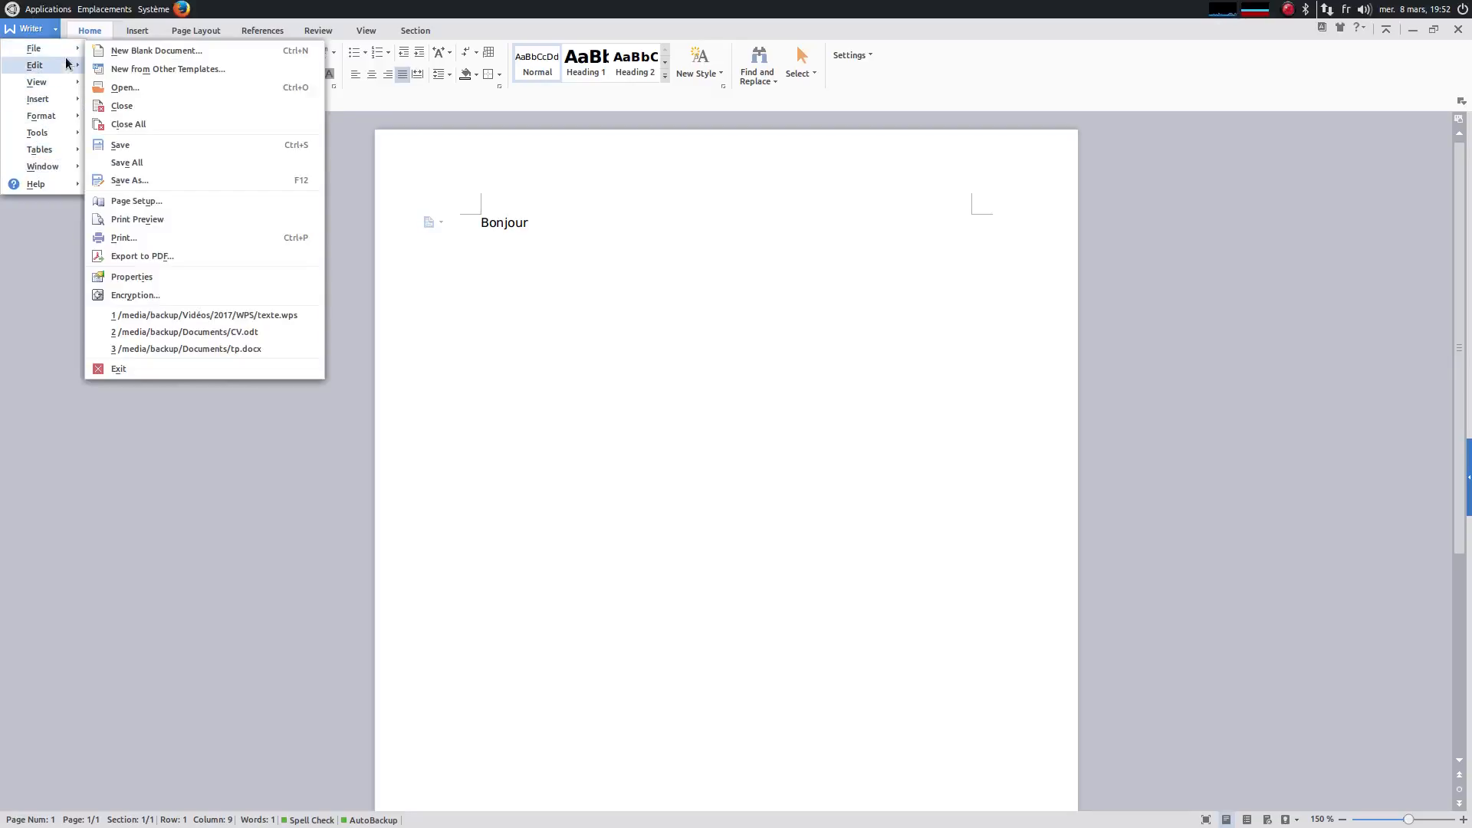
mouse_move(51, 100)
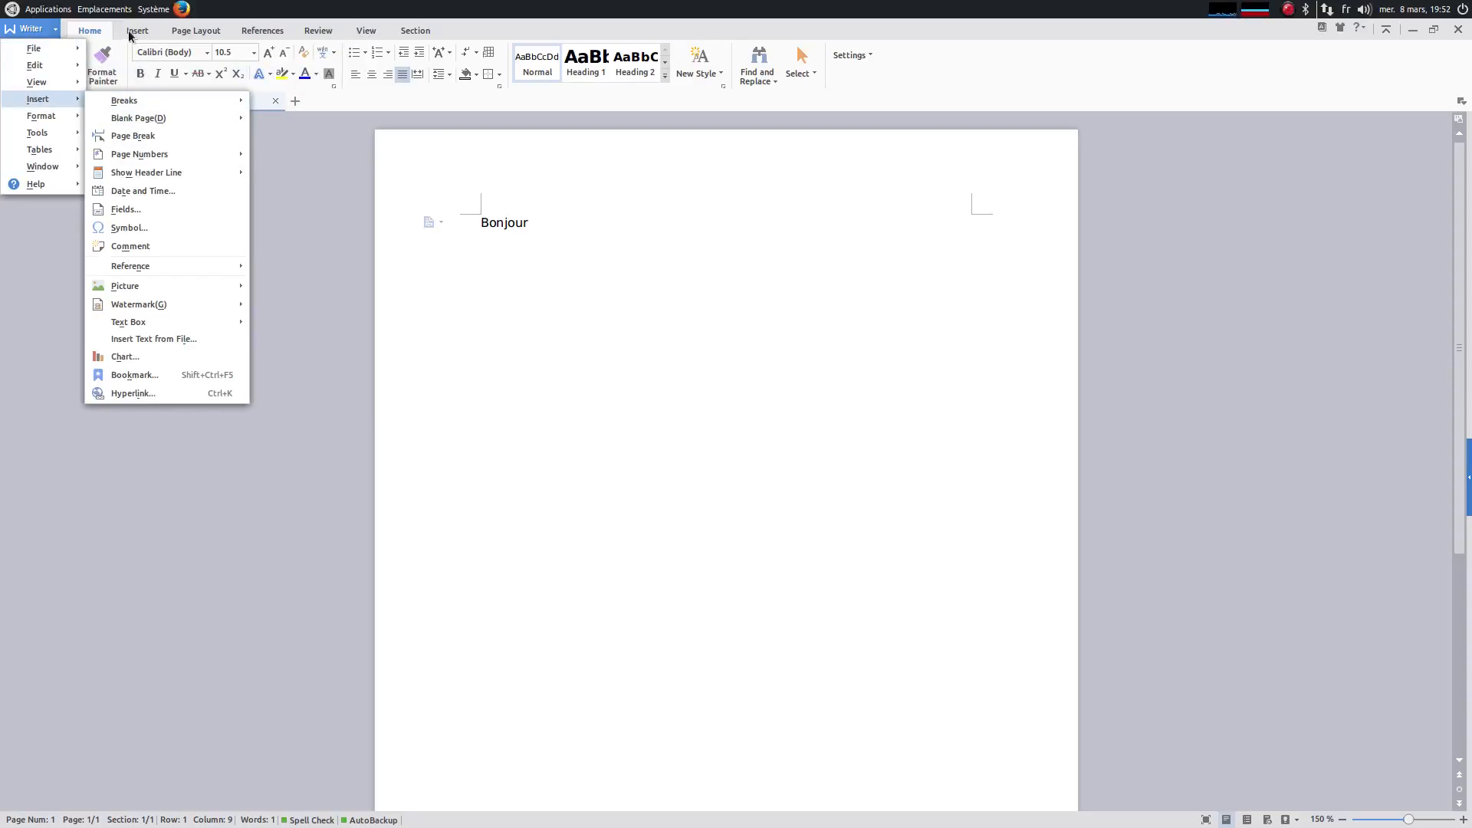
mouse_move(11, 54)
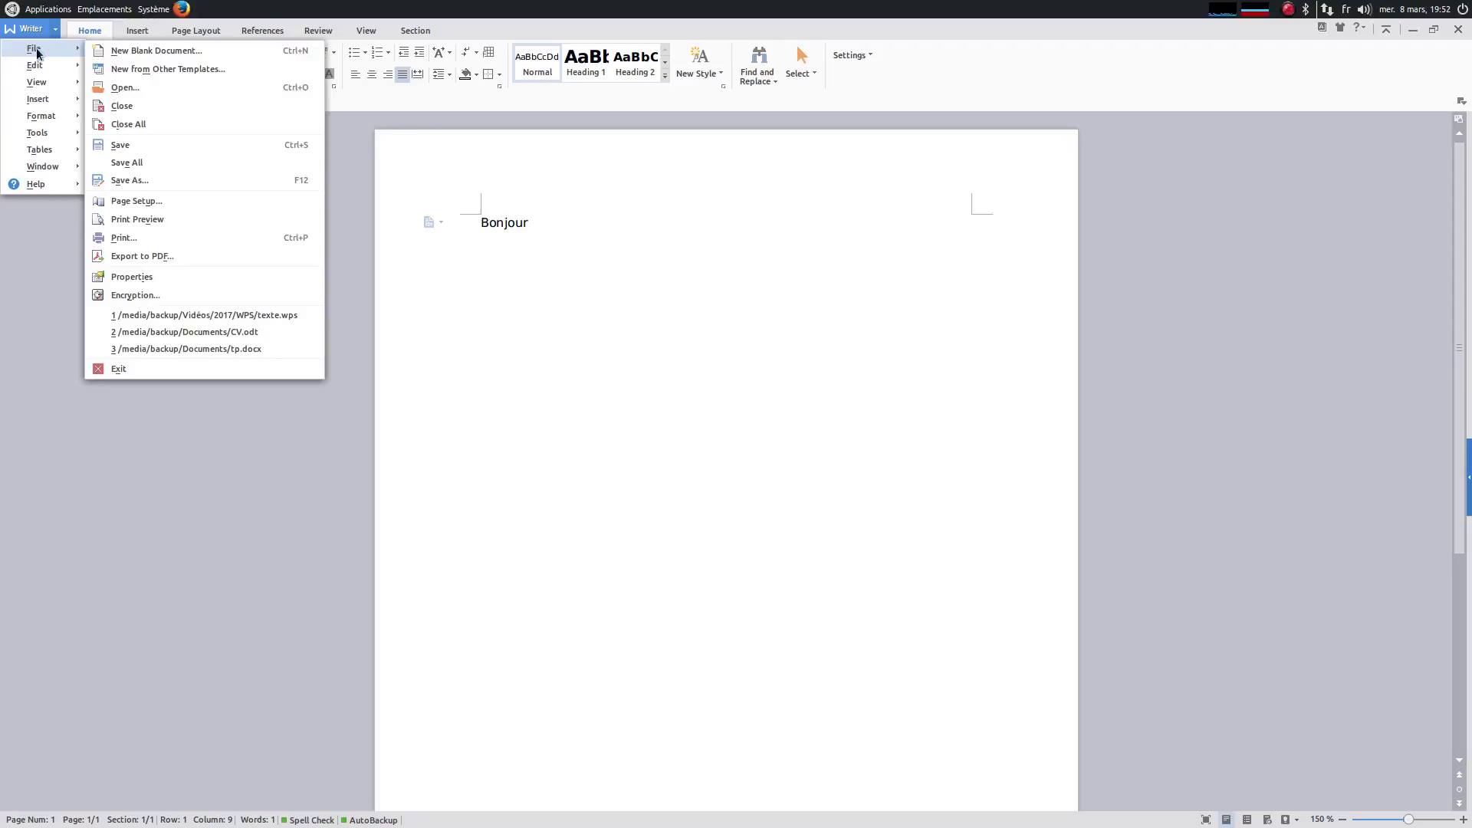
click(88, 341)
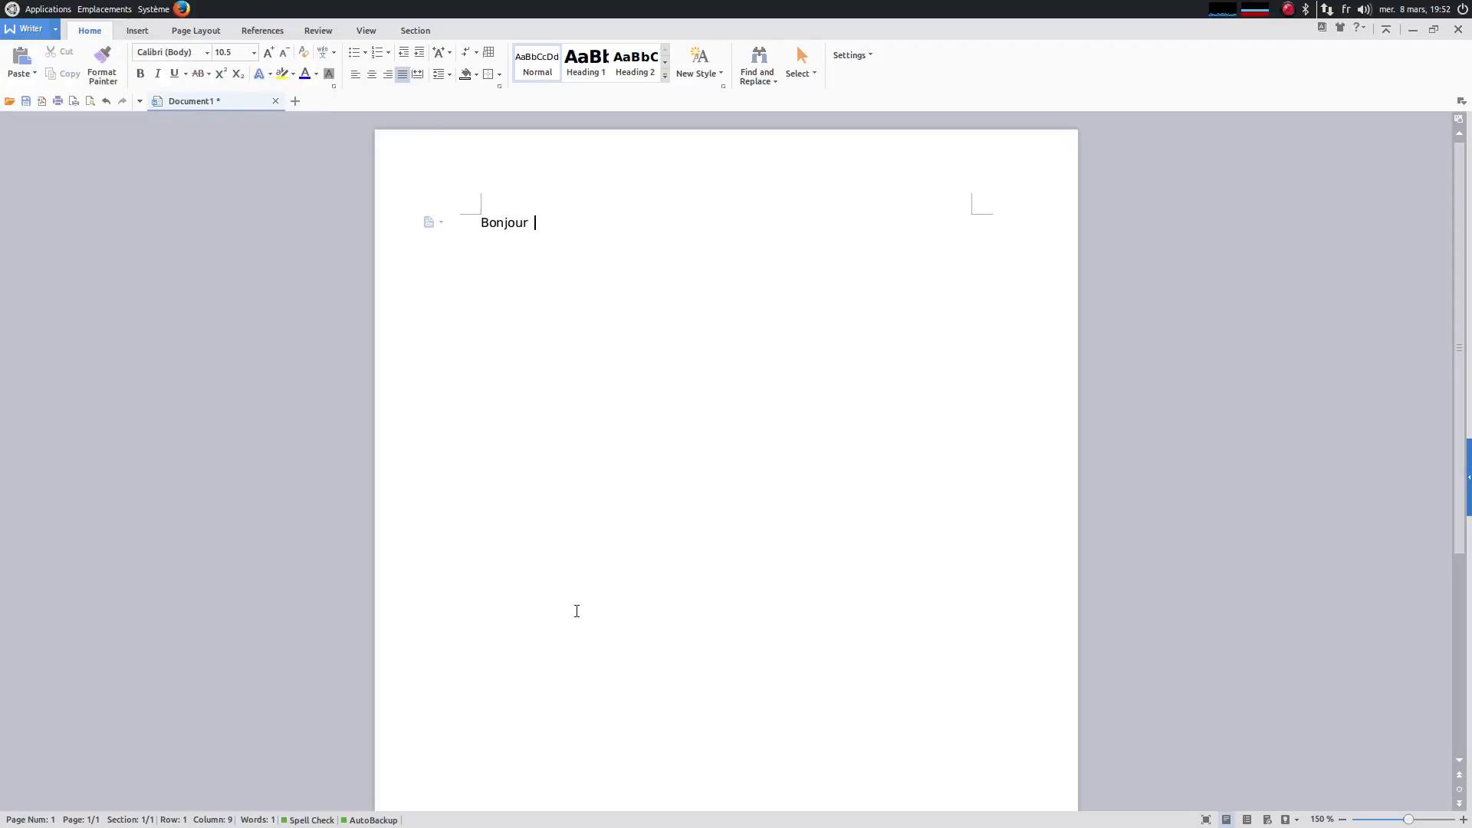
Open LibreOffice Writer and GIMP to compare their command layout with WPS Writer's classic commands, closing each window.
mouse_move(705, 825)
click(578, 799)
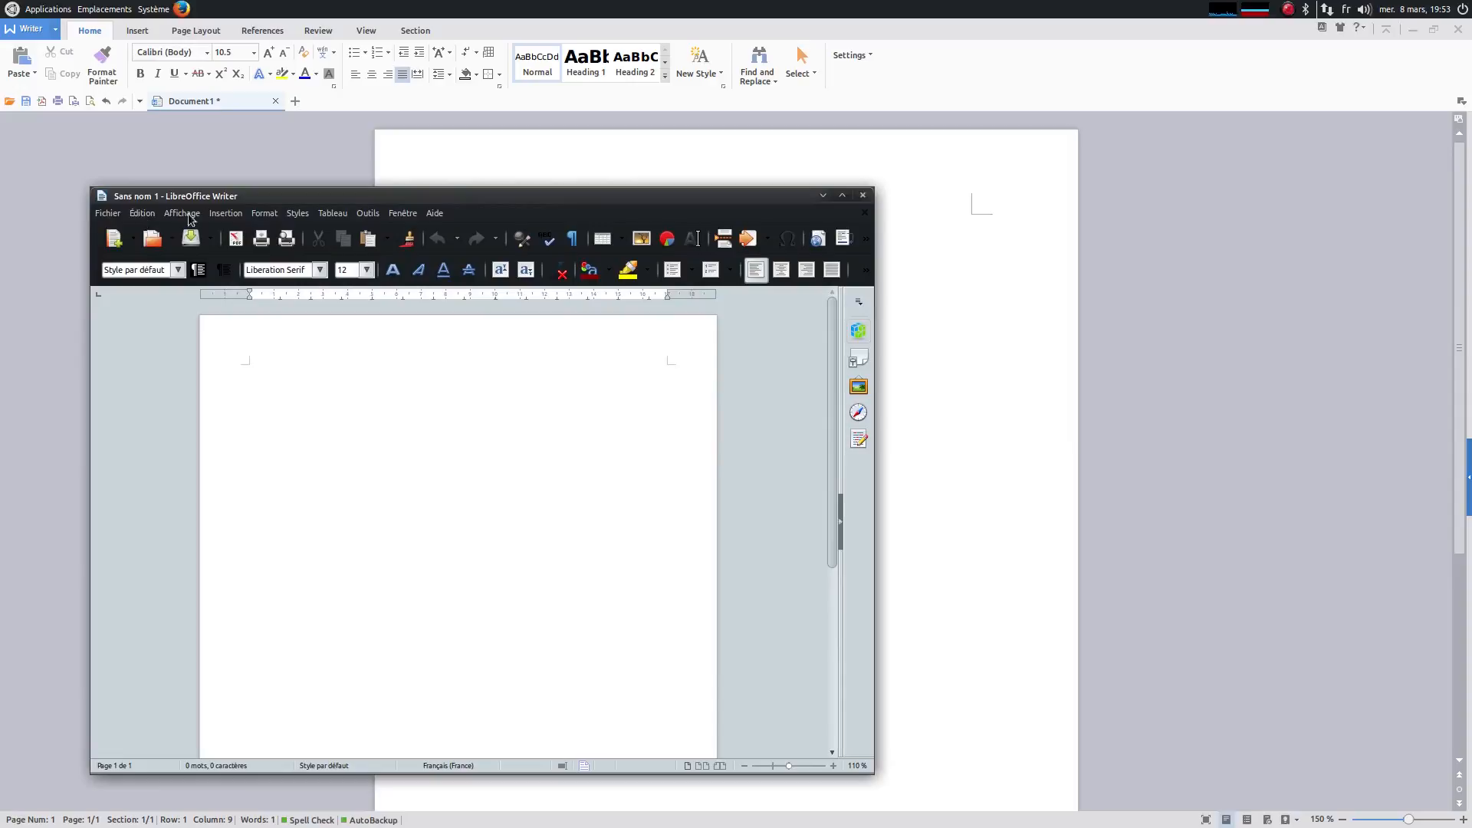
click(56, 30)
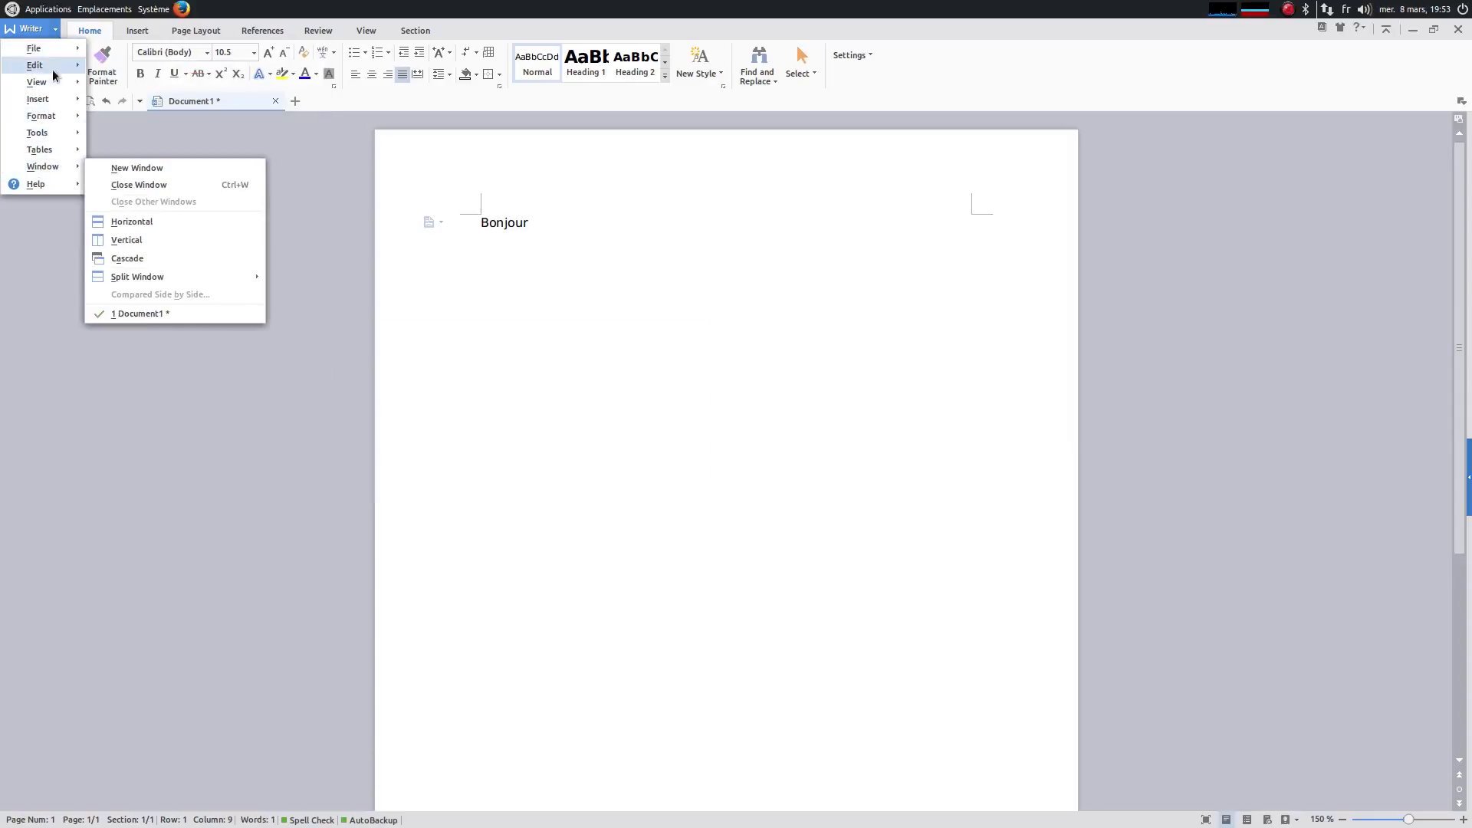
click(1186, 799)
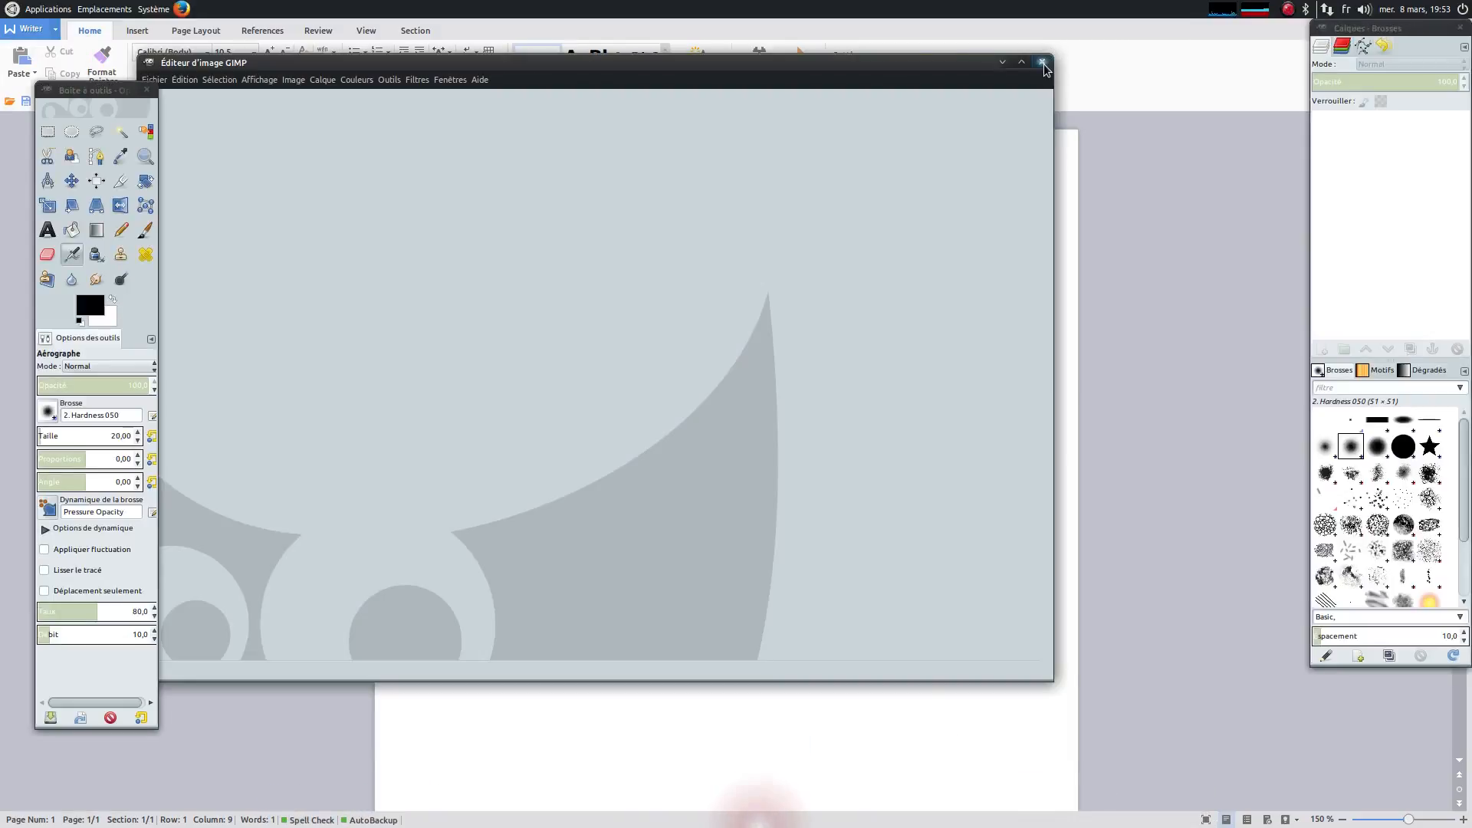
click(1042, 63)
click(1168, 807)
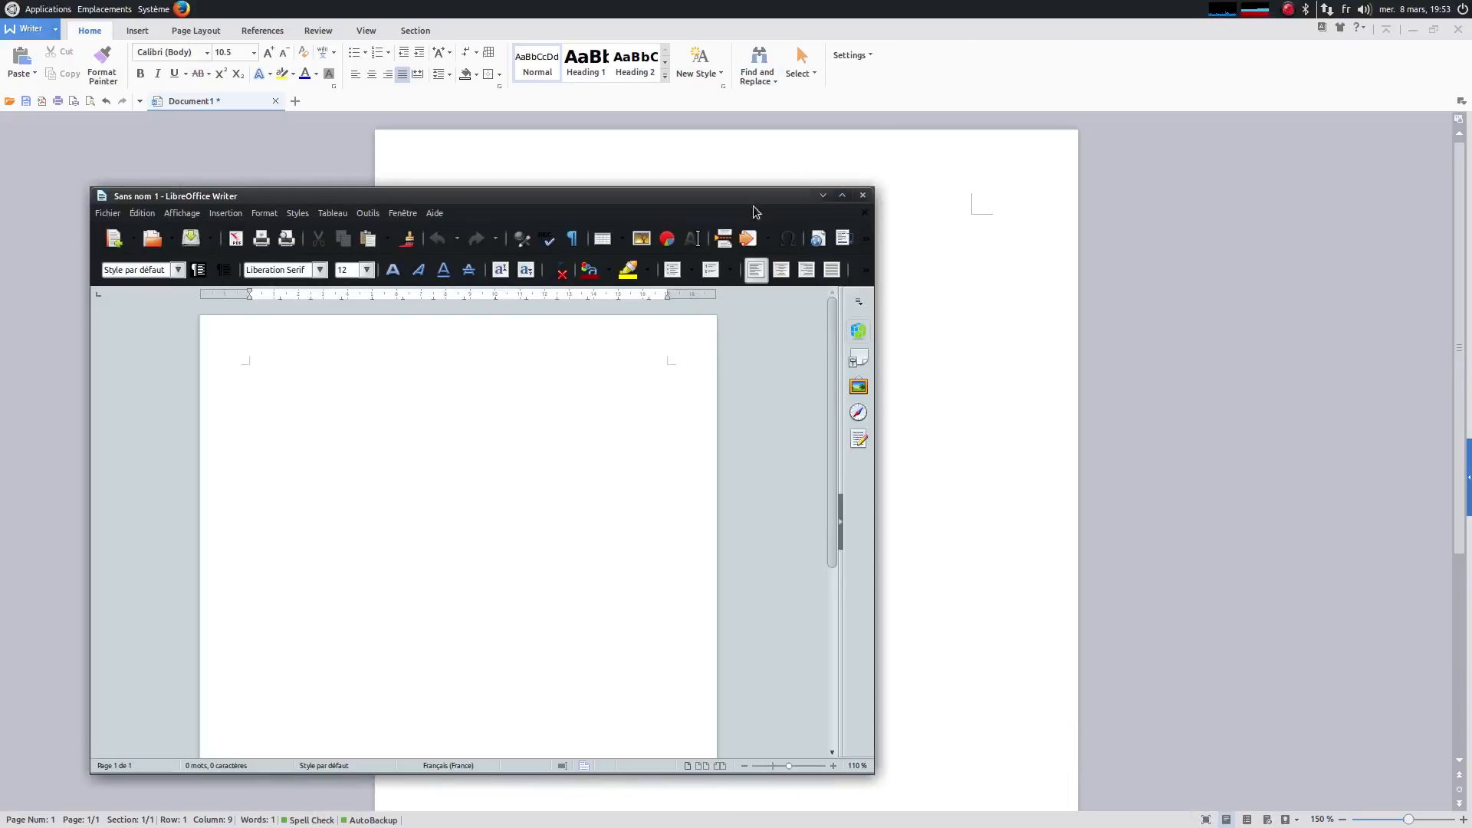
click(862, 195)
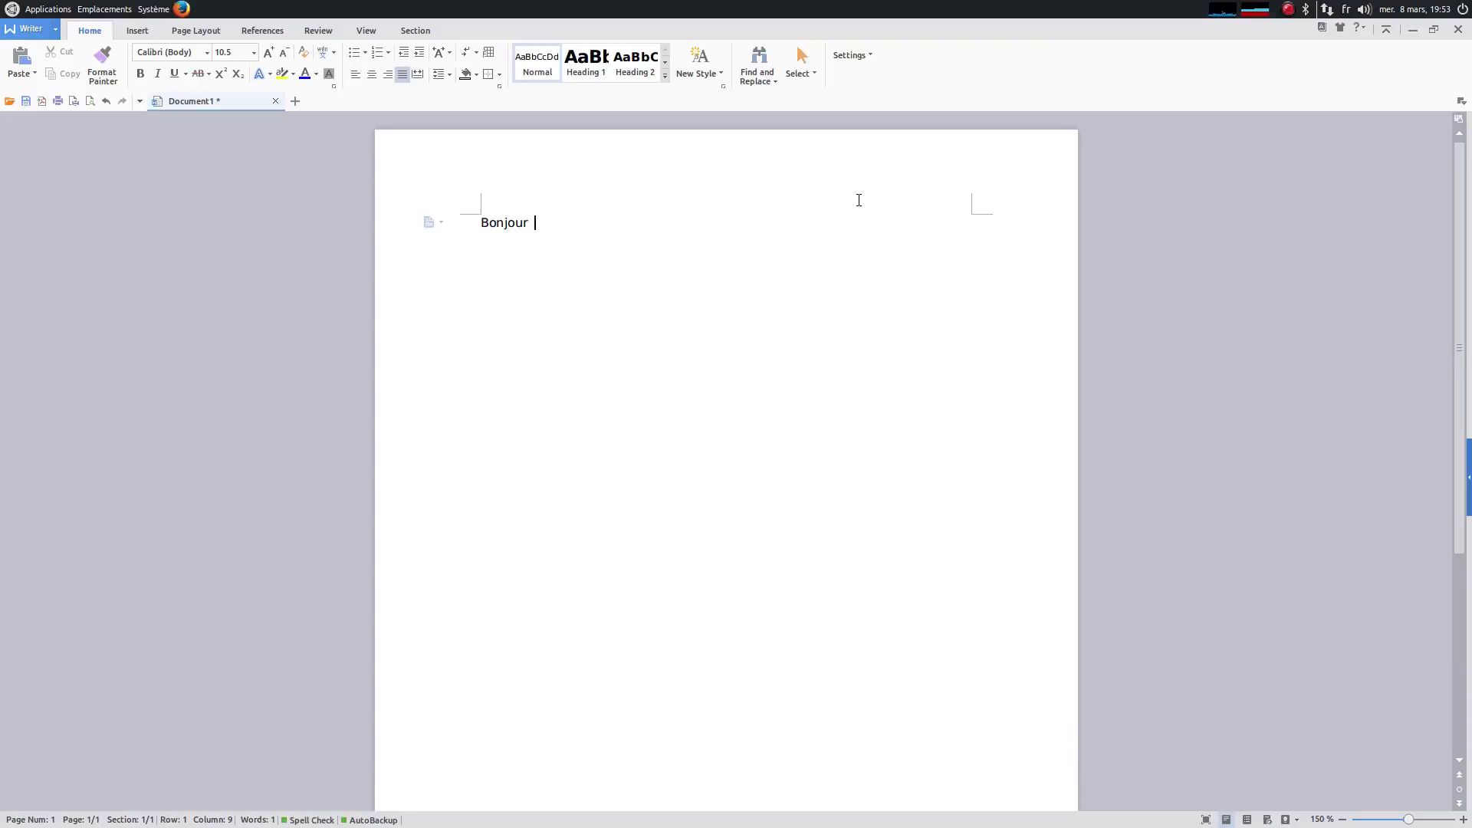
Create a second blank document alongside Document1 in the same window.
click(11, 32)
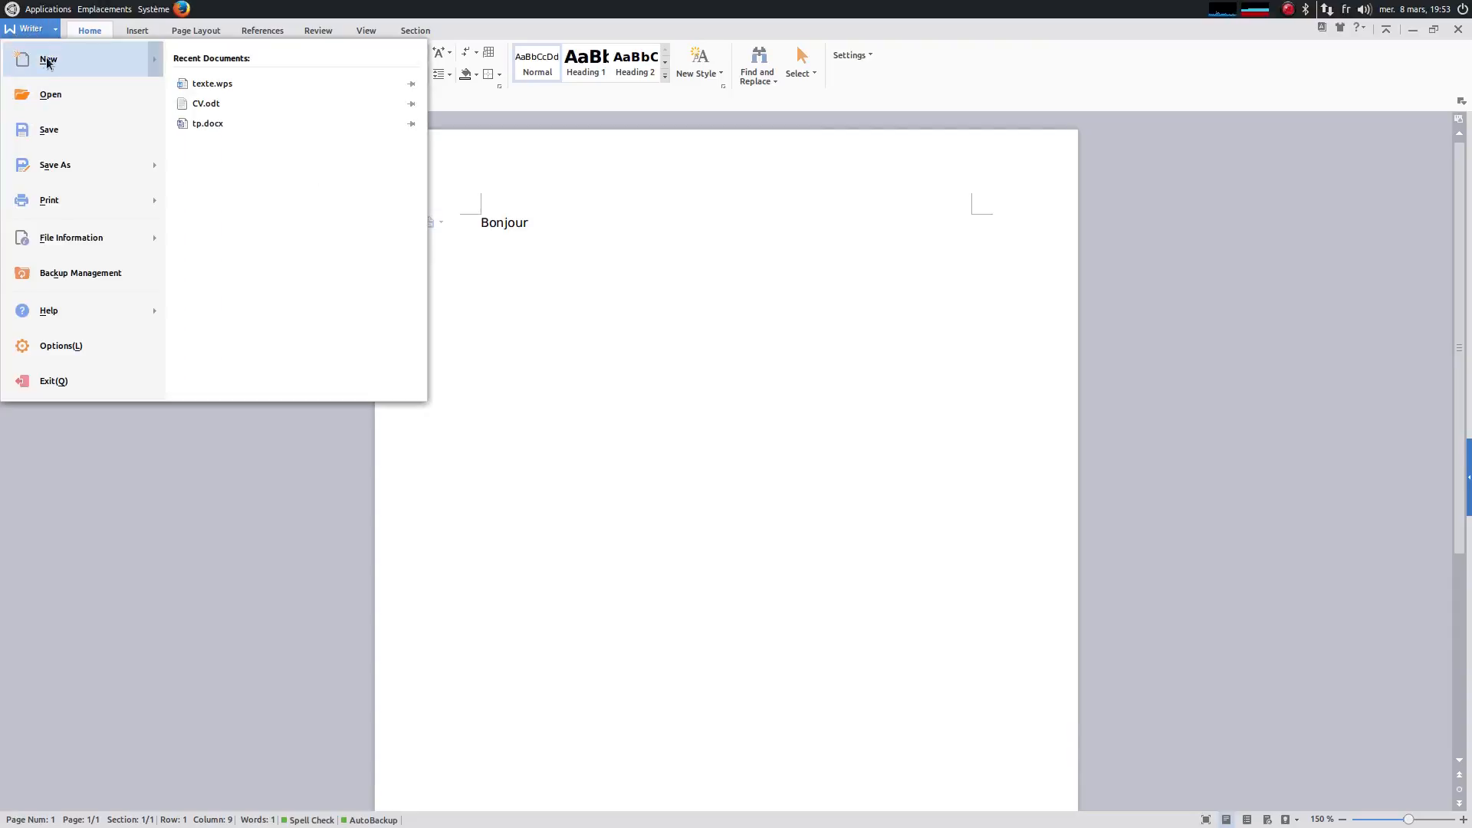
mouse_move(35, 201)
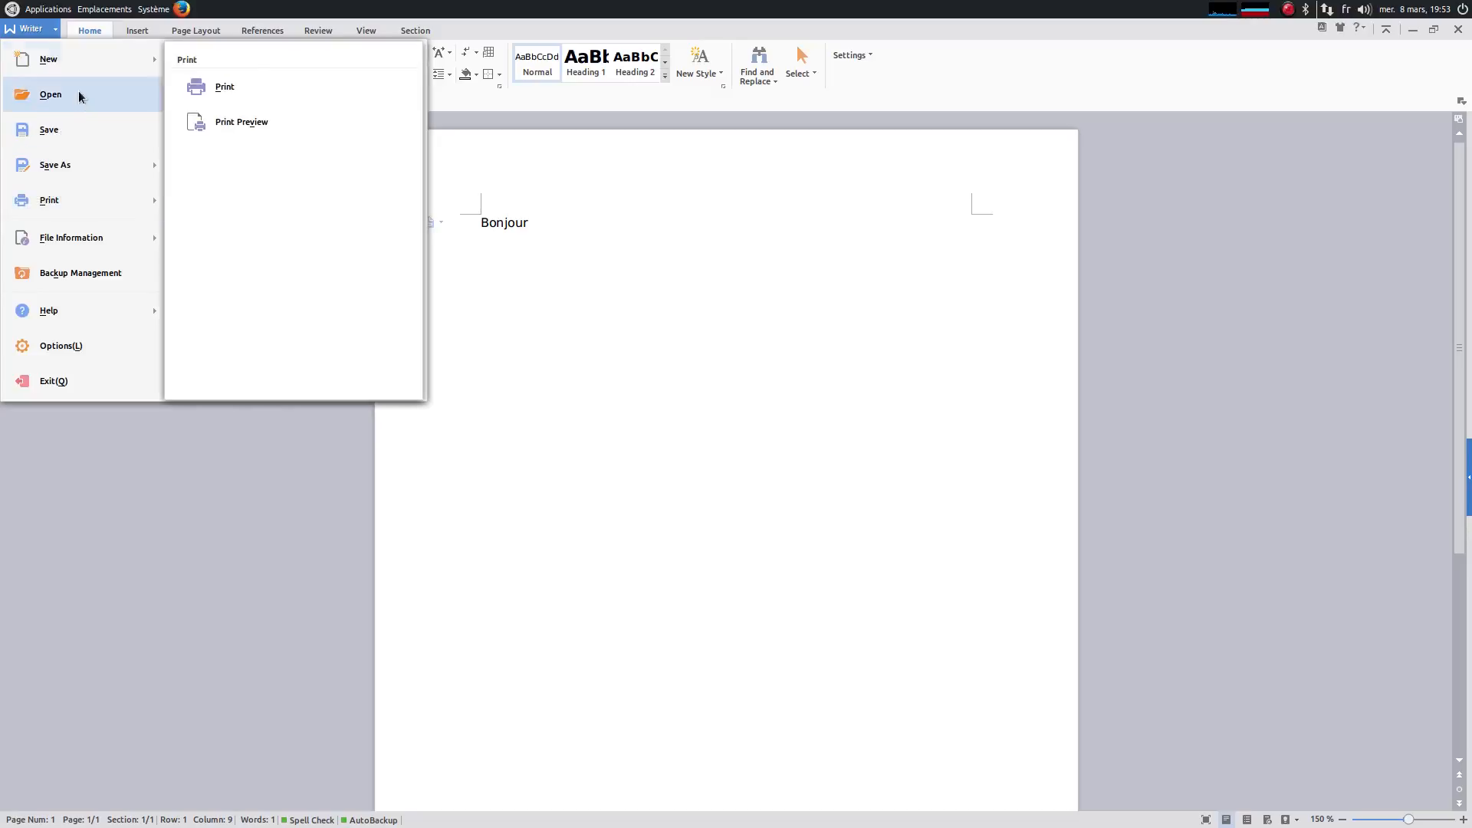
mouse_move(81, 63)
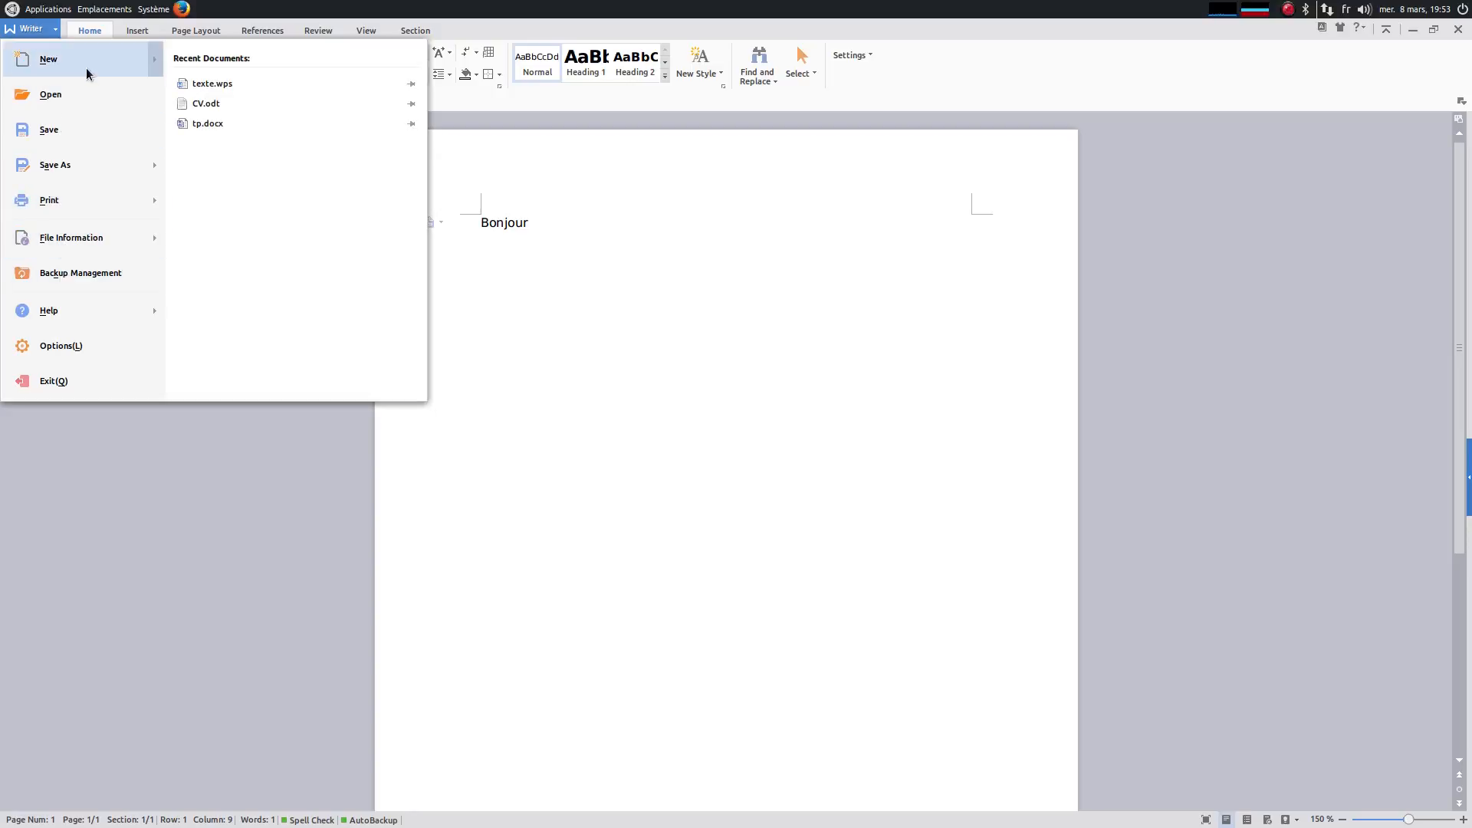
mouse_move(86, 63)
click(284, 83)
click(294, 101)
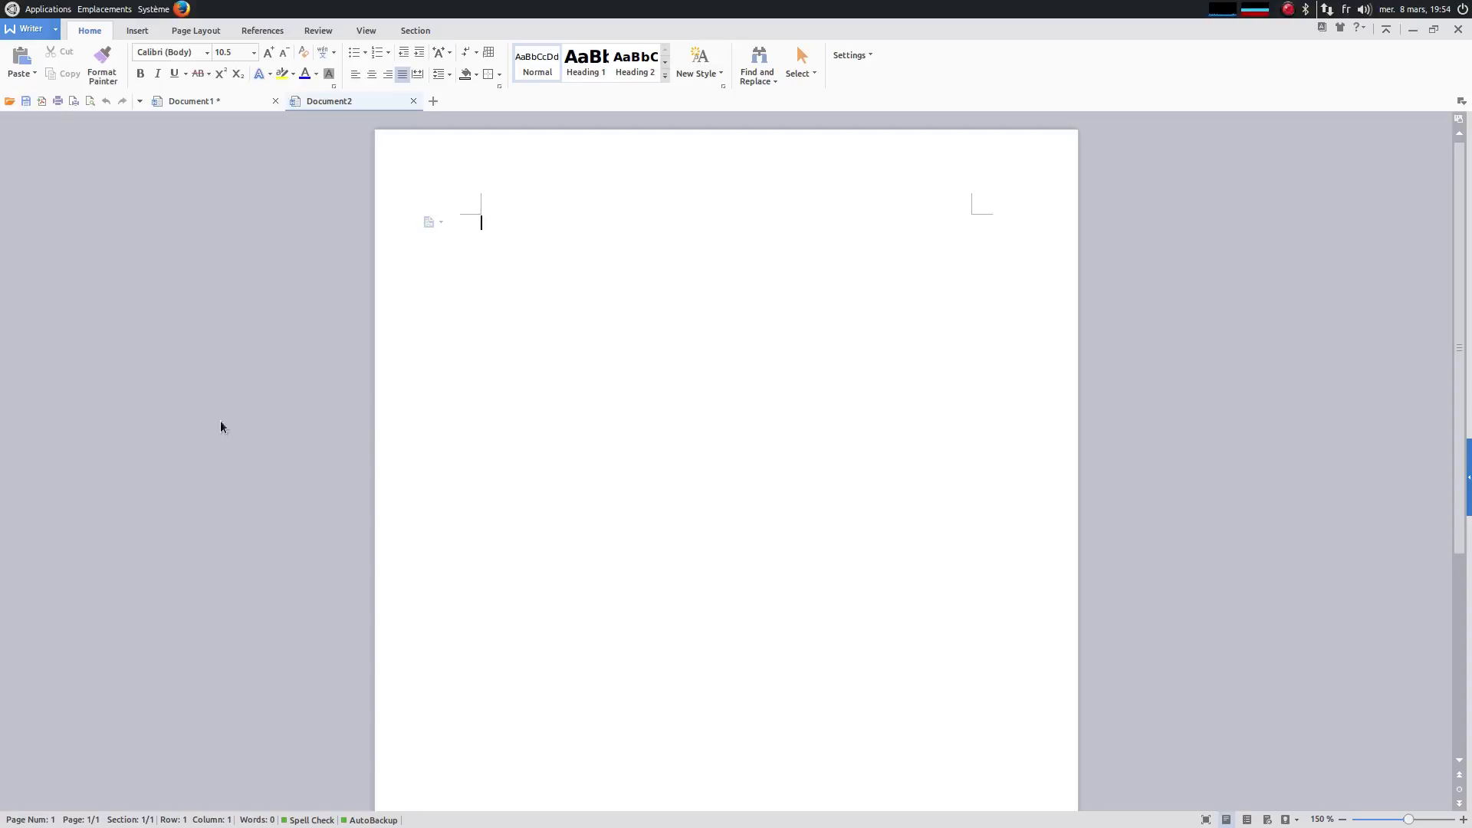
Switch back and forth between Document1 and Document2 to compare them, finishing on Document1.
click(220, 107)
click(318, 108)
click(219, 107)
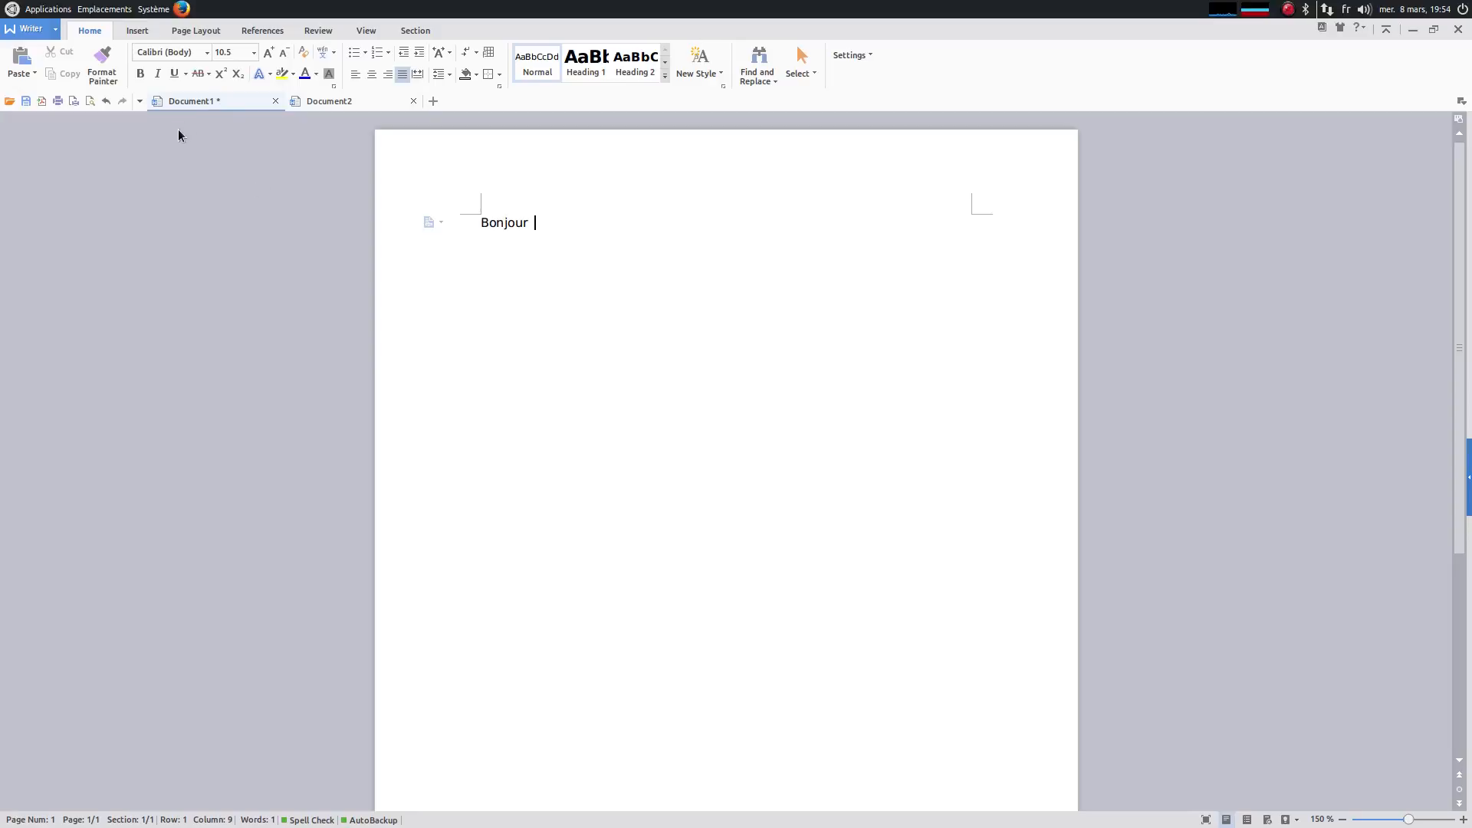
click(307, 105)
click(228, 103)
click(347, 107)
click(244, 112)
click(322, 112)
click(235, 111)
Snap the Writer window to the left half of the desktop.
drag(605, 33, 4, 229)
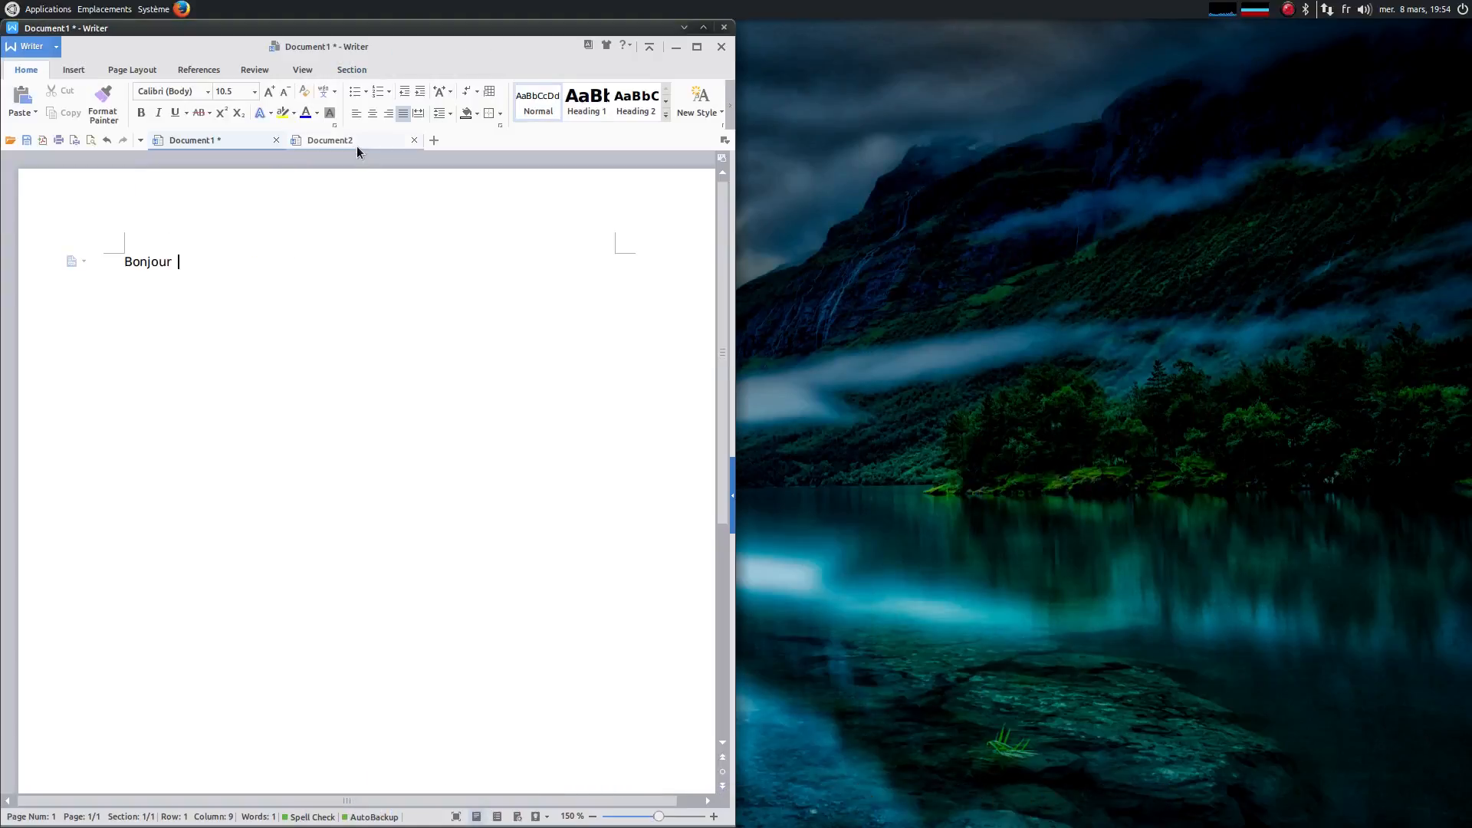
scroll(396, 214, down, 1)
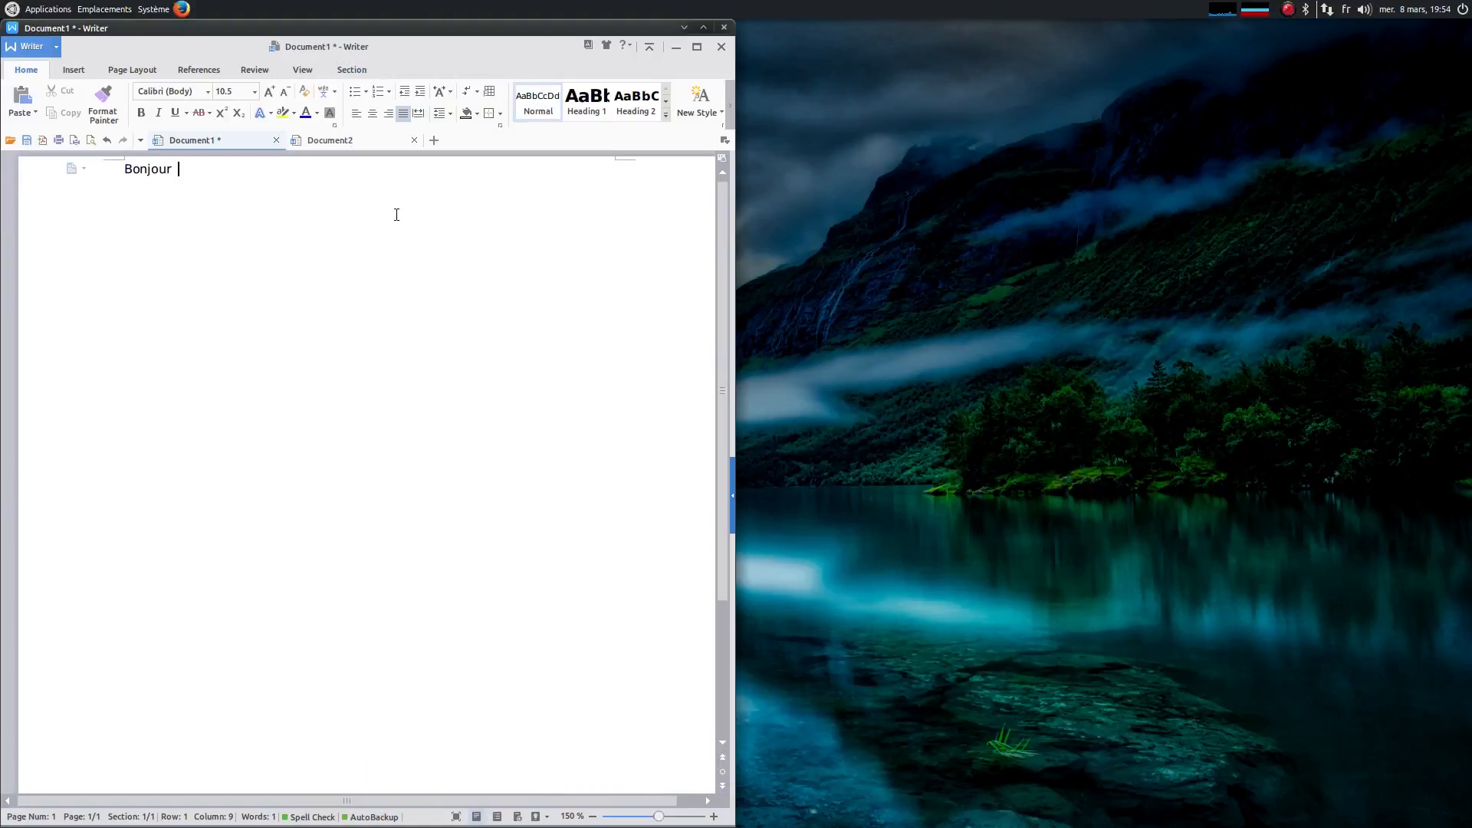
Try to detach Document2 from the Writer window into a separate window of its own.
click(343, 142)
drag(337, 142, 900, 823)
drag(356, 144, 71, 2)
drag(342, 140, 3, 5)
click(934, 273)
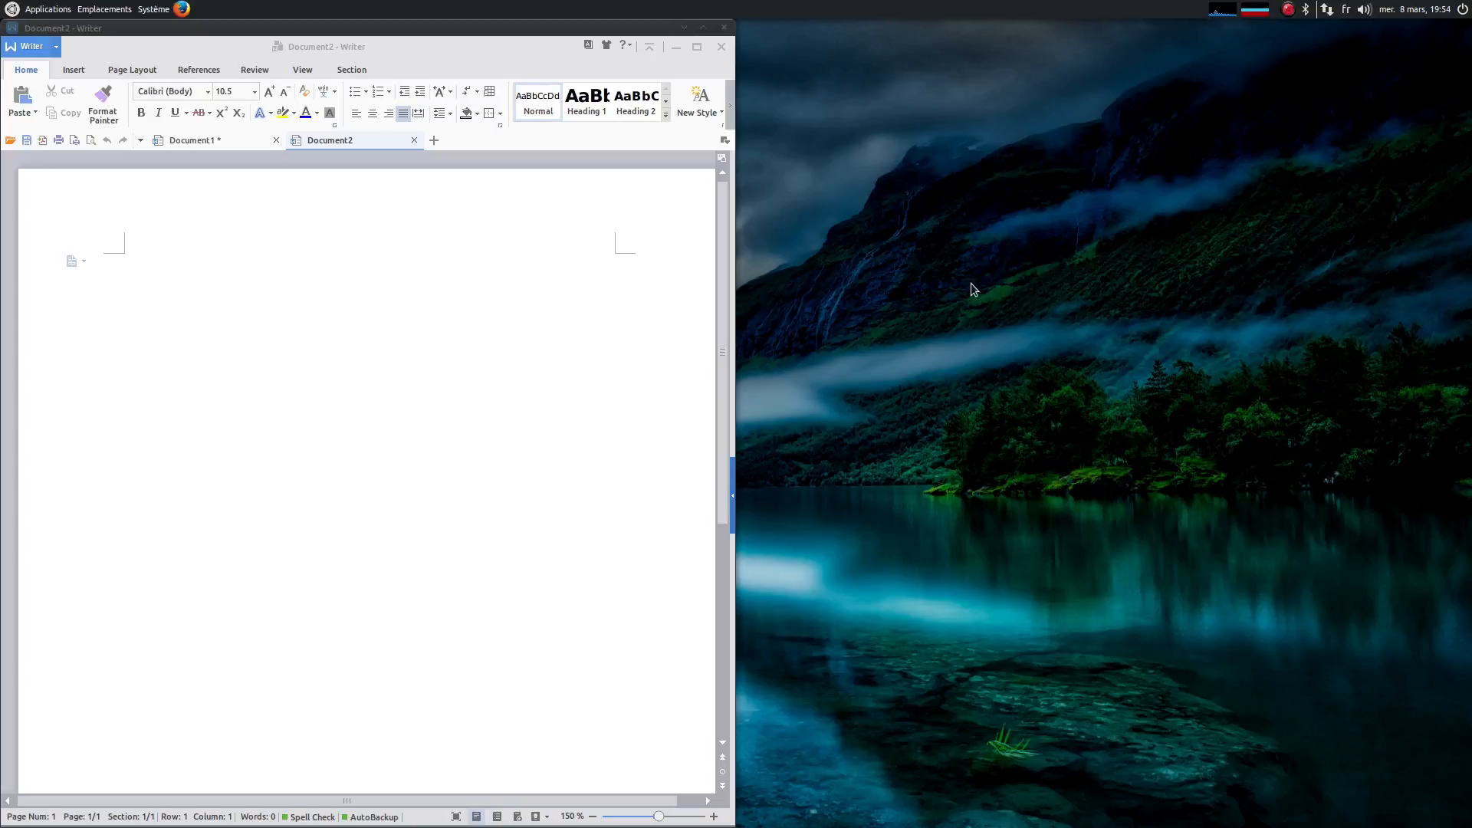
click(542, 29)
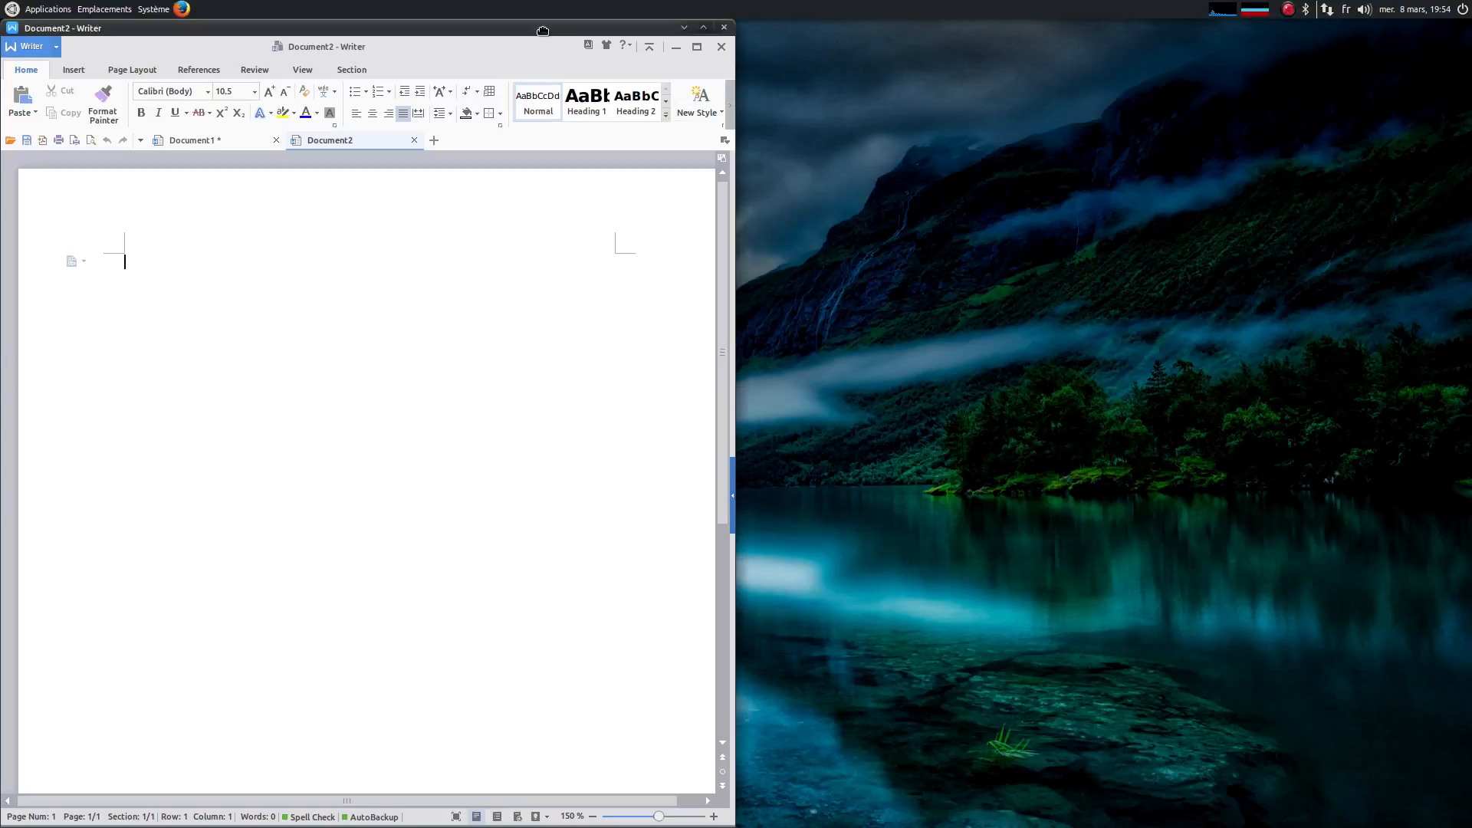
Open WPS Spreadsheets and snap its window to the right half of the desktop beside Writer.
click(43, 14)
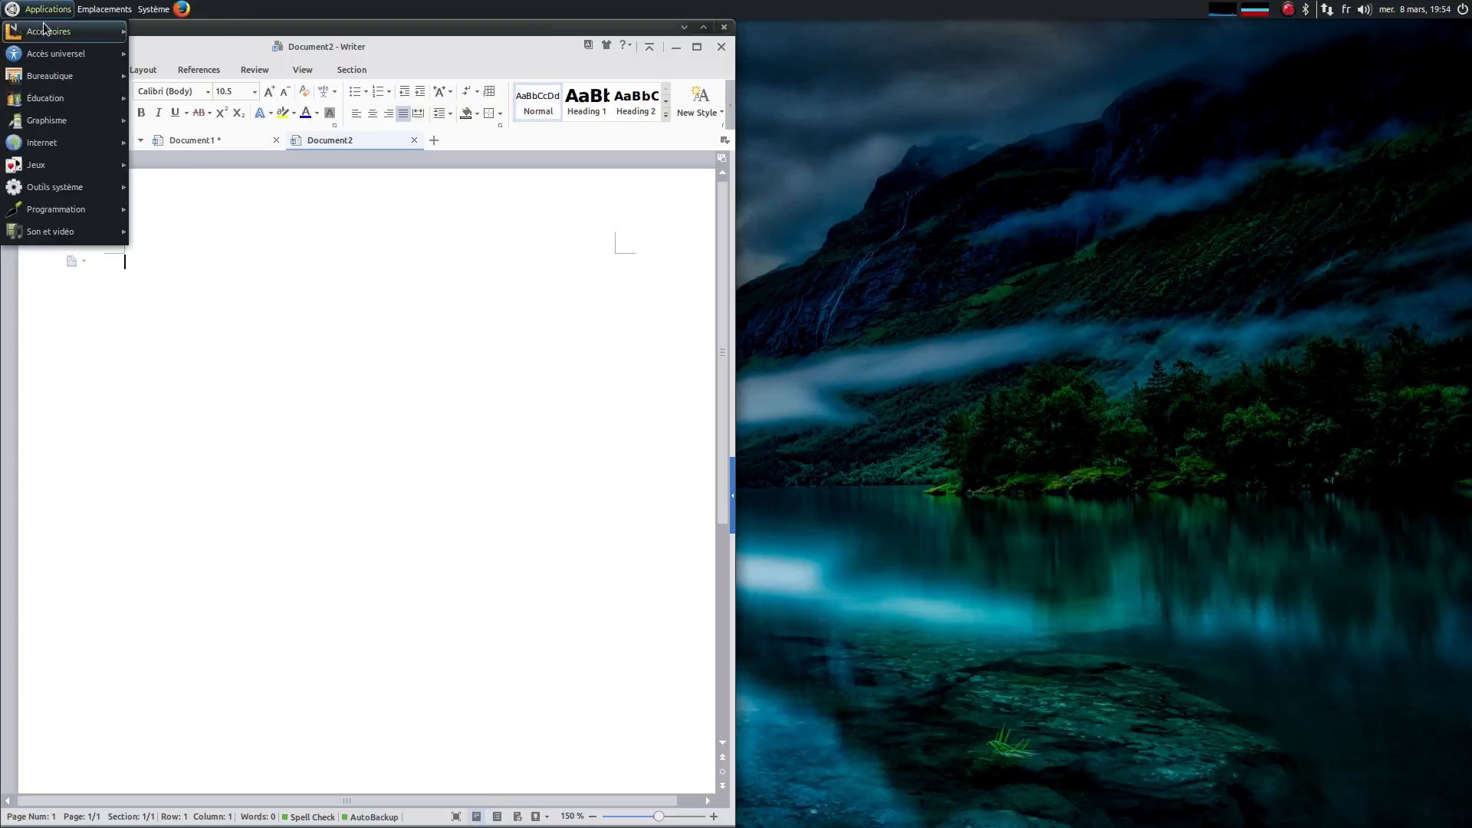
mouse_move(10, 160)
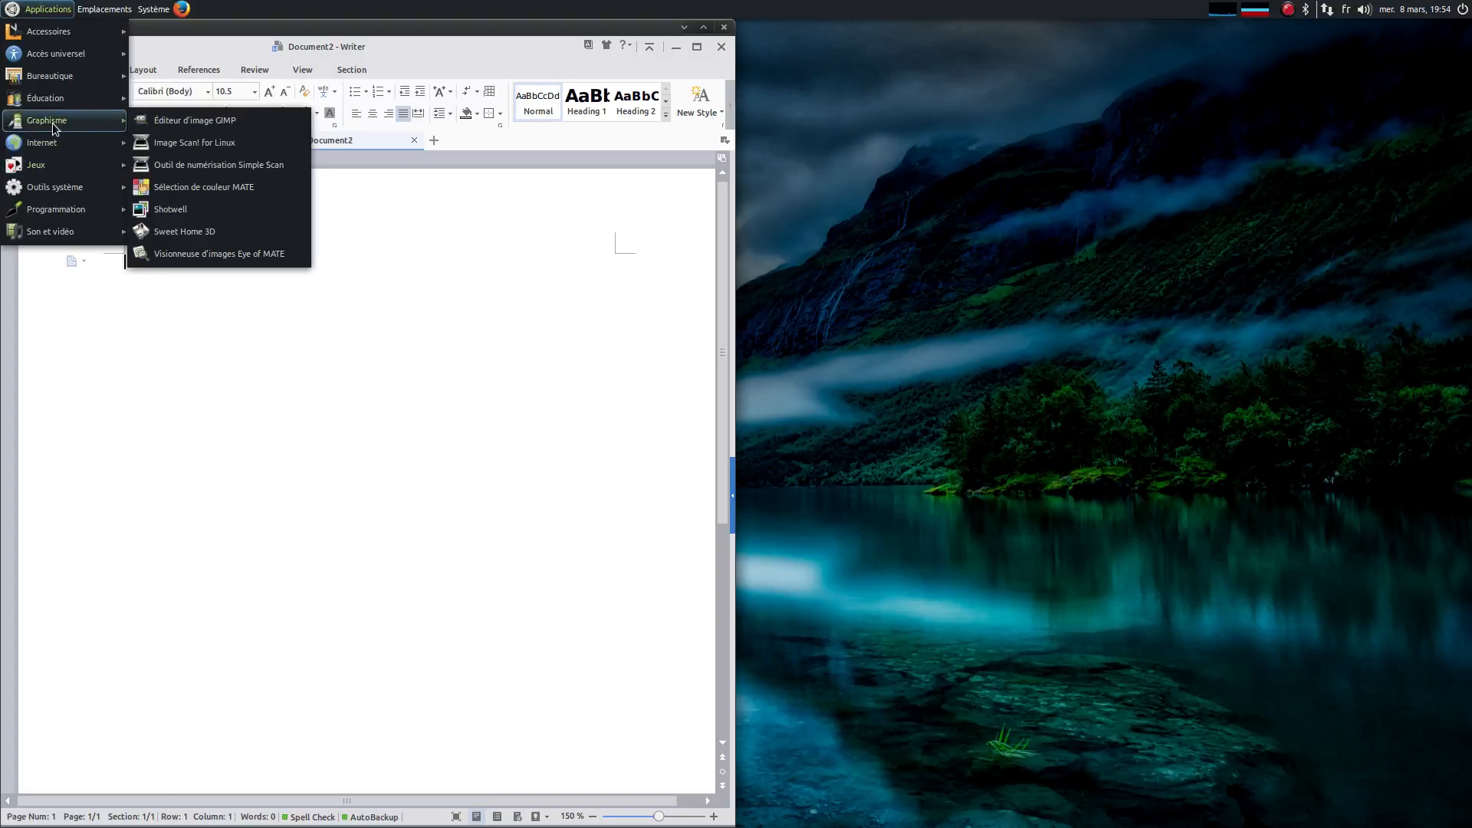
mouse_move(48, 80)
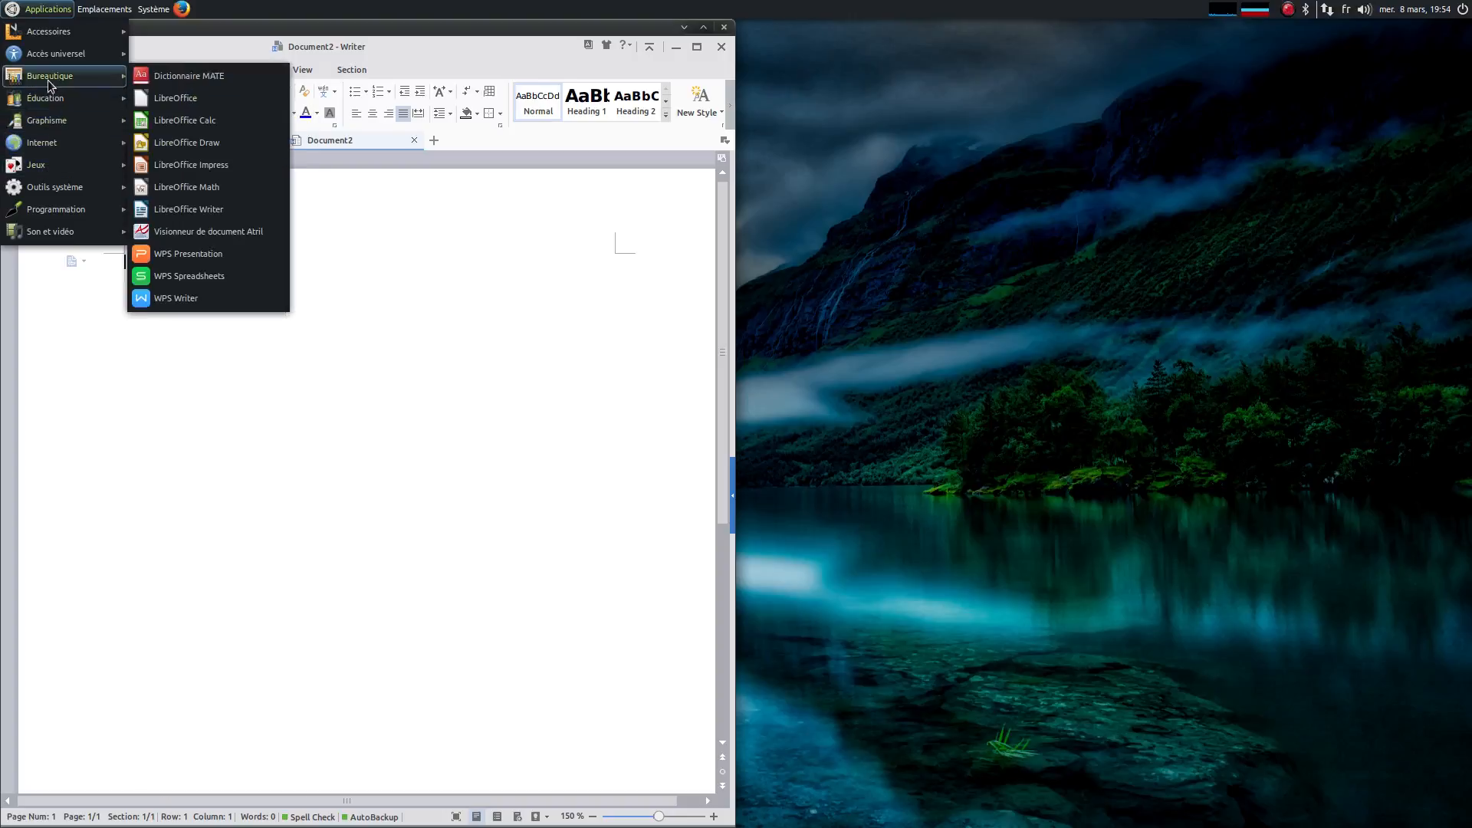
click(214, 282)
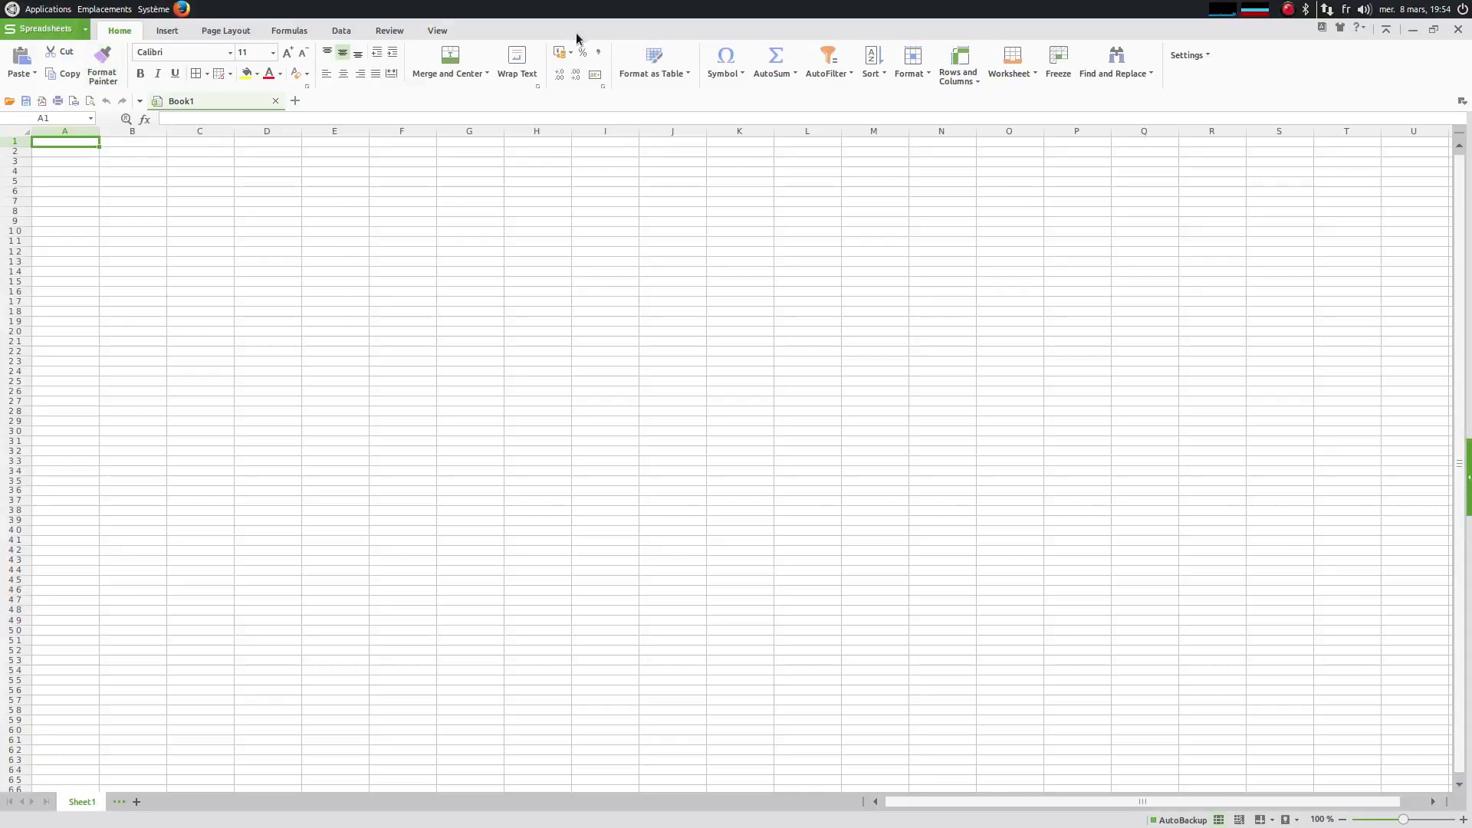
drag(575, 39, 1468, 281)
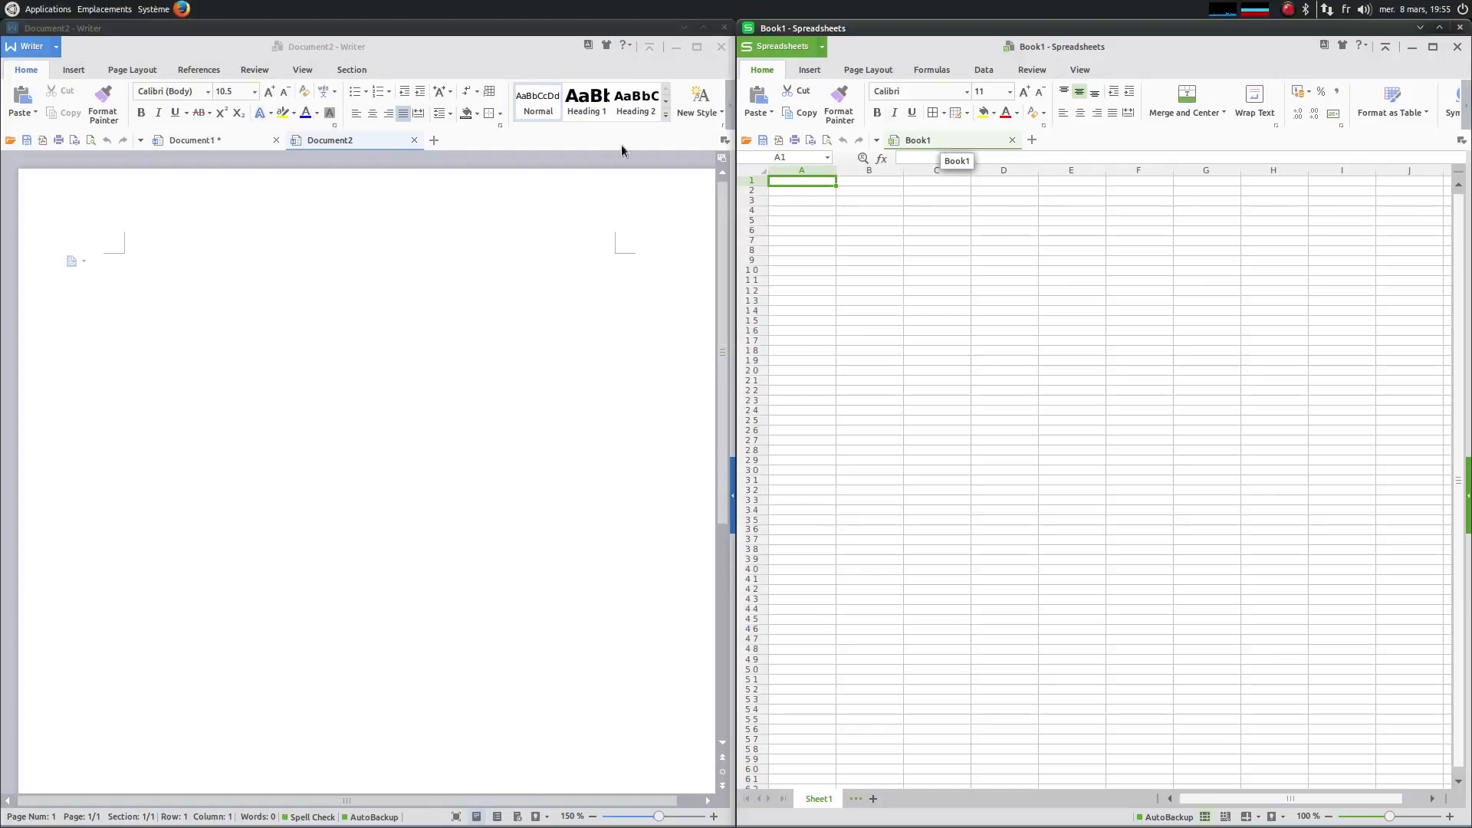
Try to move the Book1 spreadsheet into the Writer window alongside Document1 and Document2.
click(210, 144)
click(328, 141)
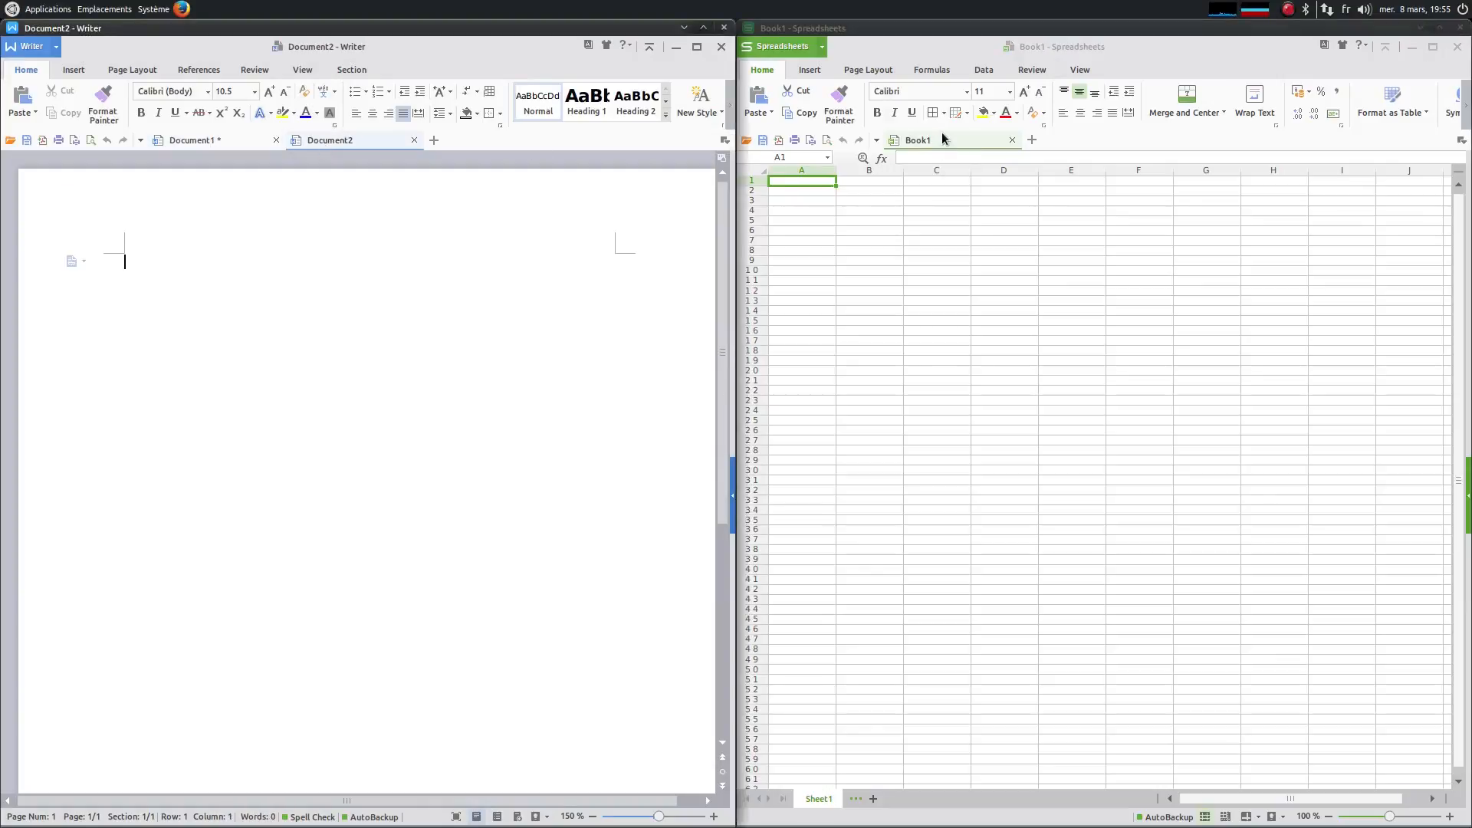
drag(942, 141, 300, 144)
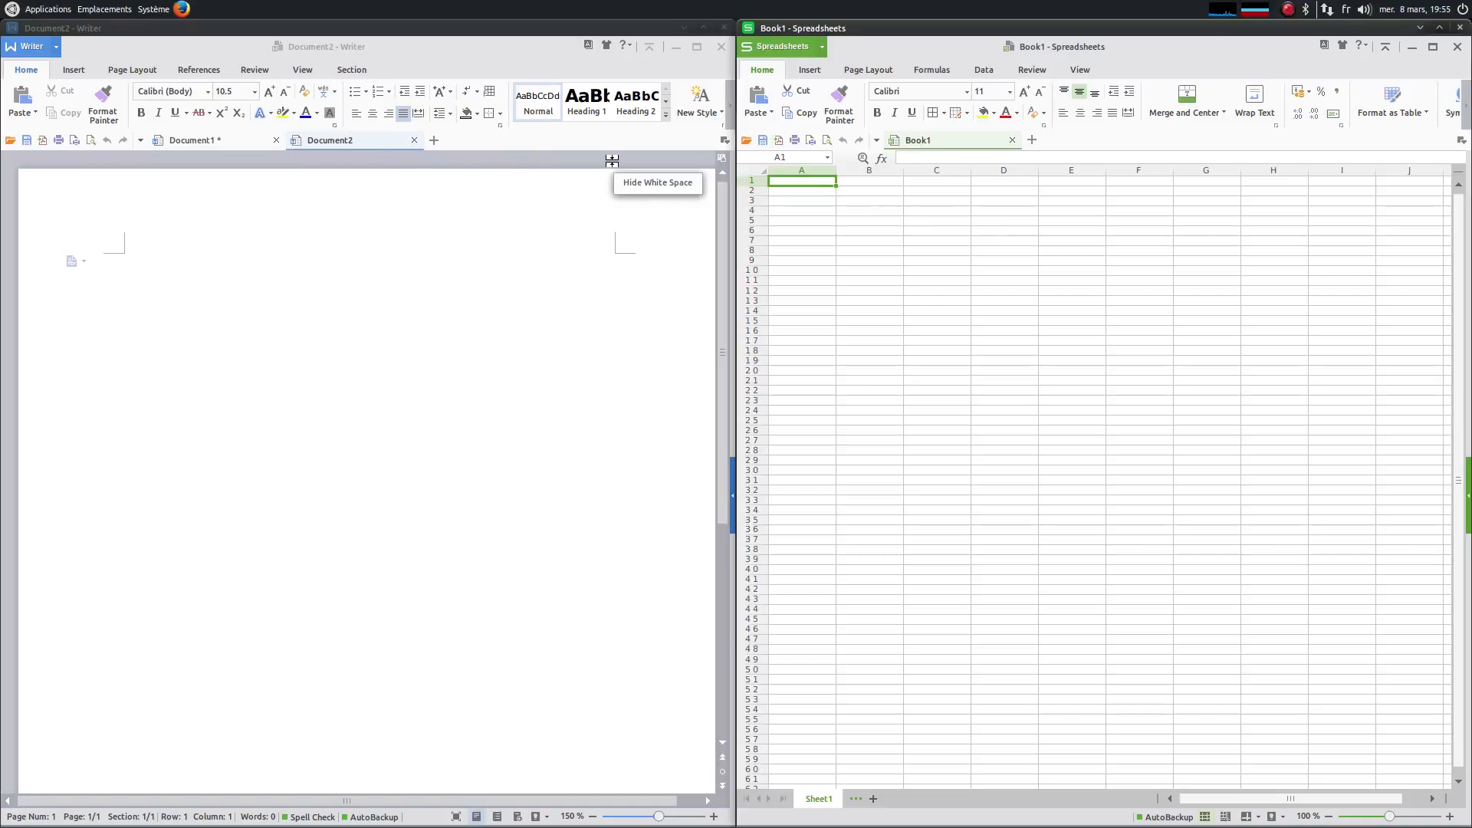
Switch between the open Writer documents, finishing on Document1, and maximise the Writer window.
click(259, 143)
click(377, 142)
click(221, 142)
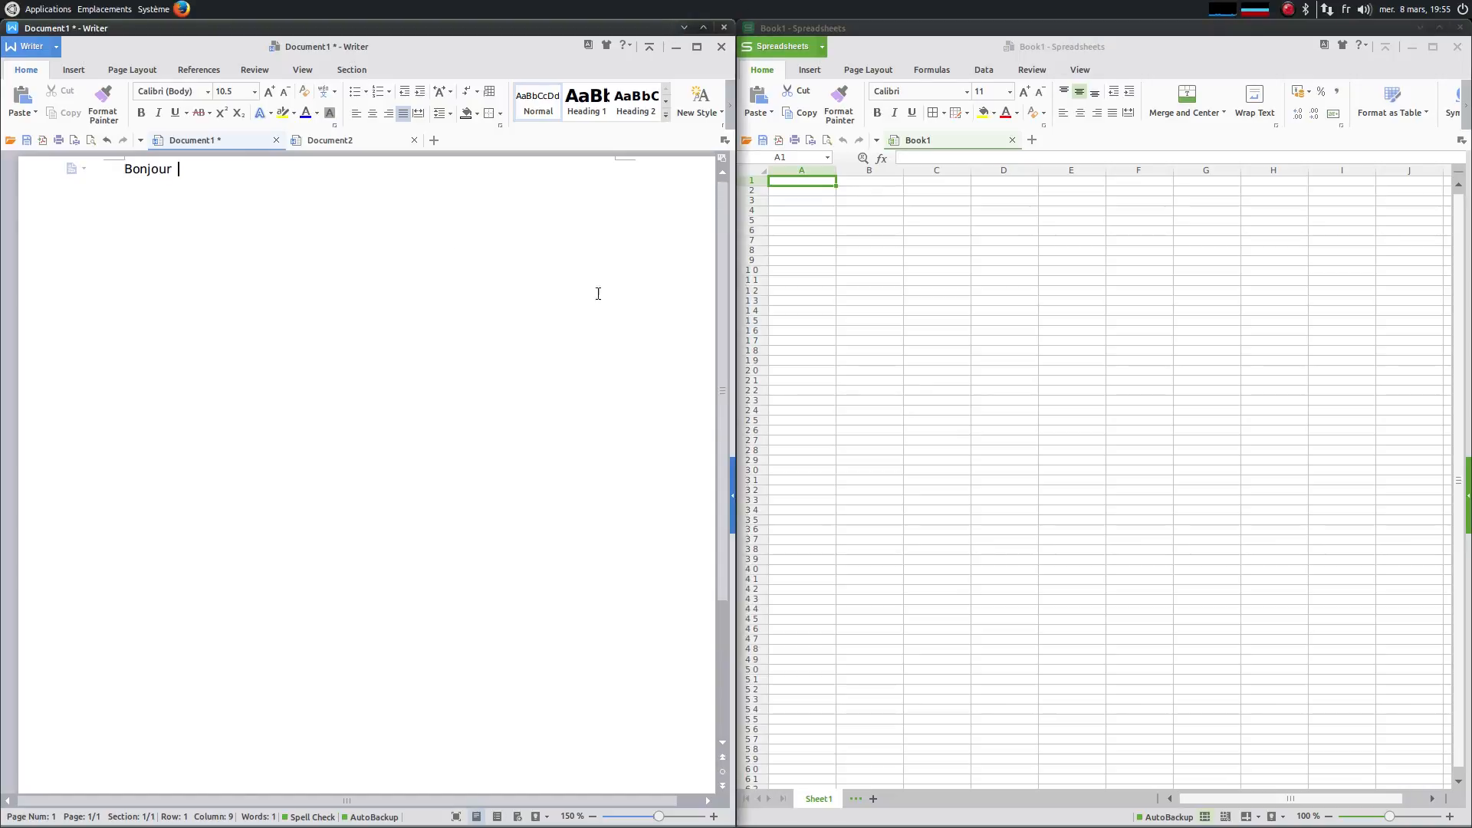
click(906, 140)
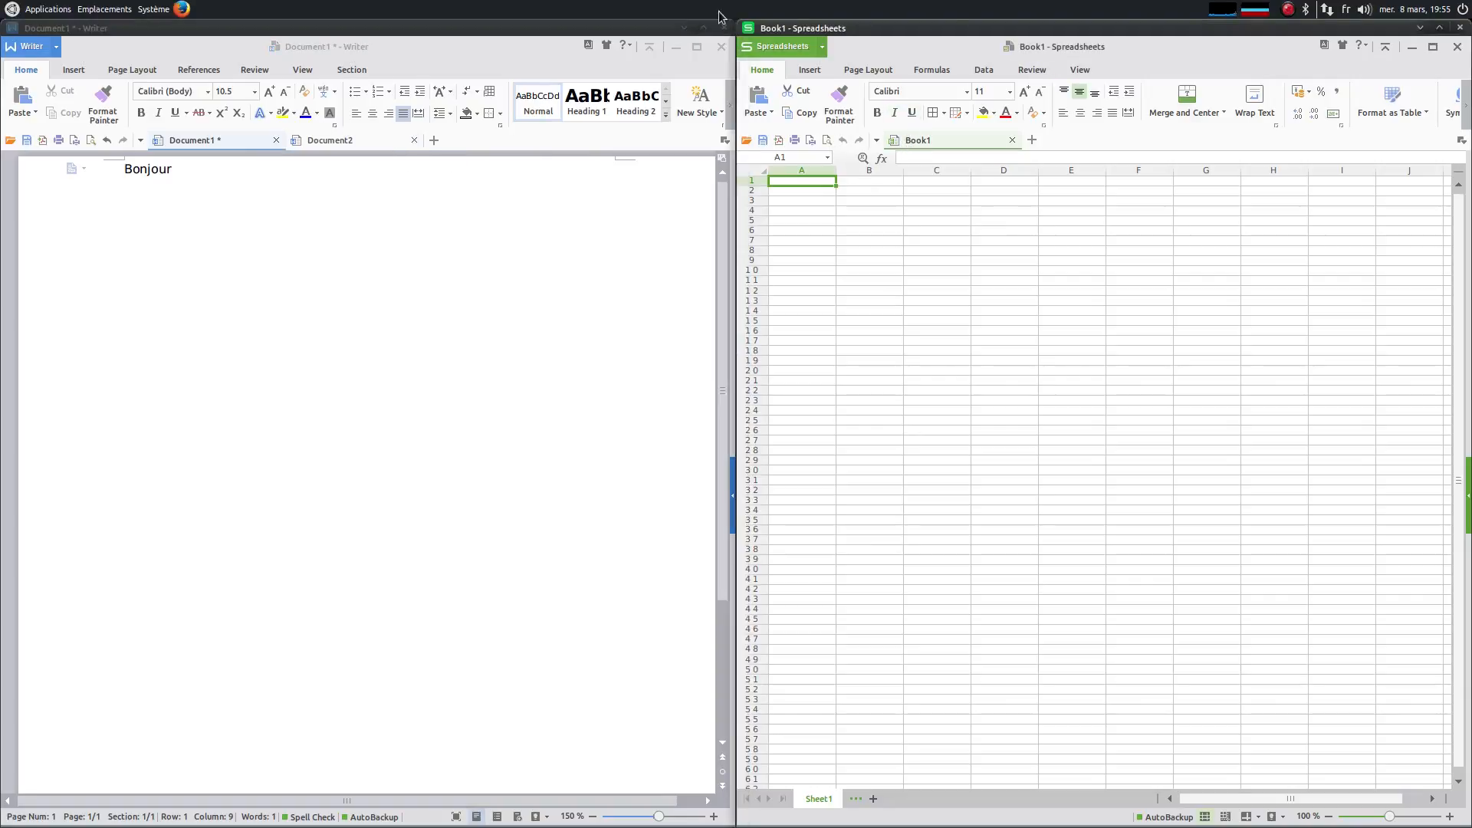
click(705, 28)
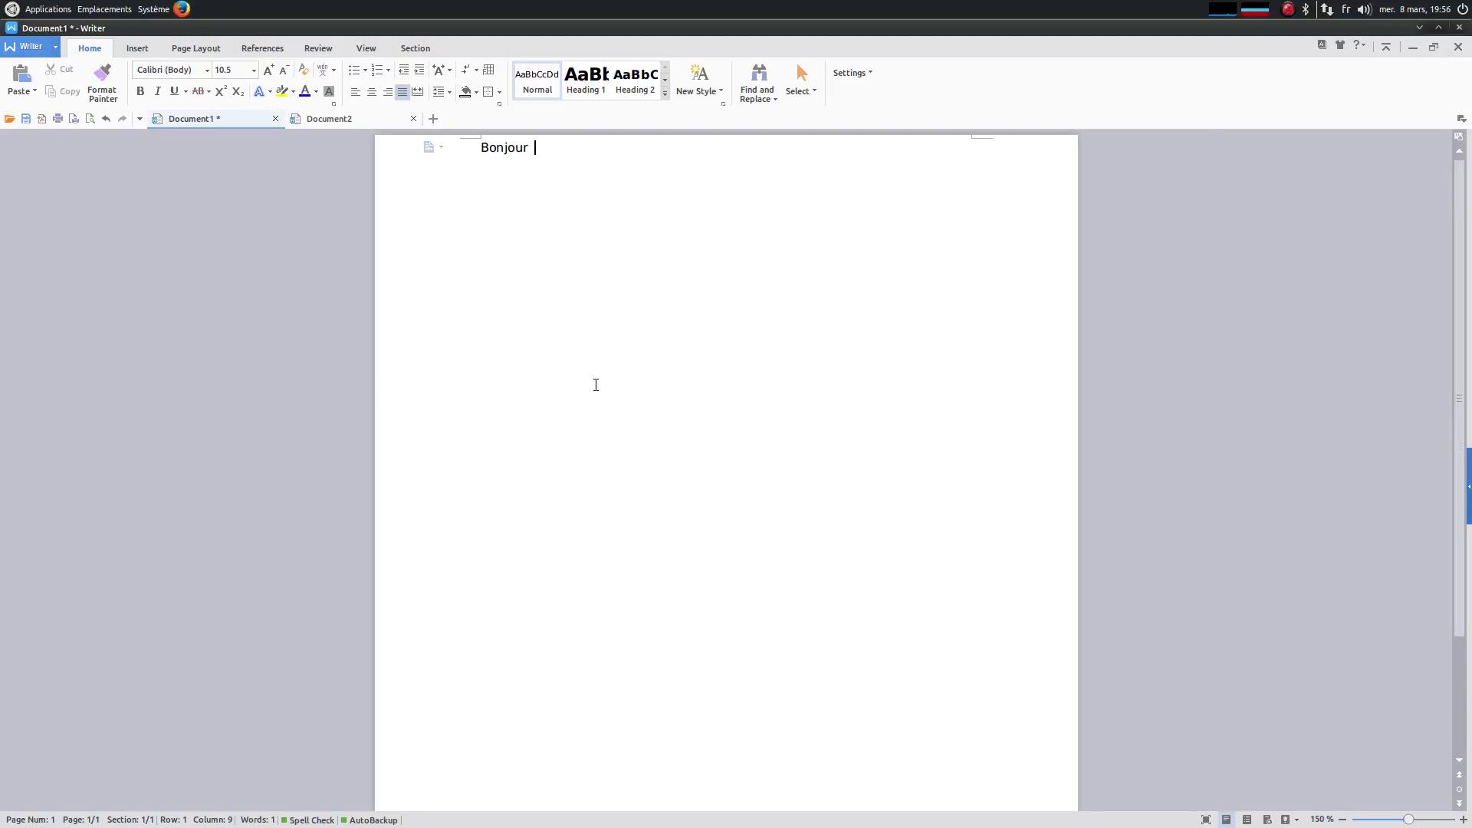
Browse the list of available fonts from start to end and close it without choosing one.
click(206, 72)
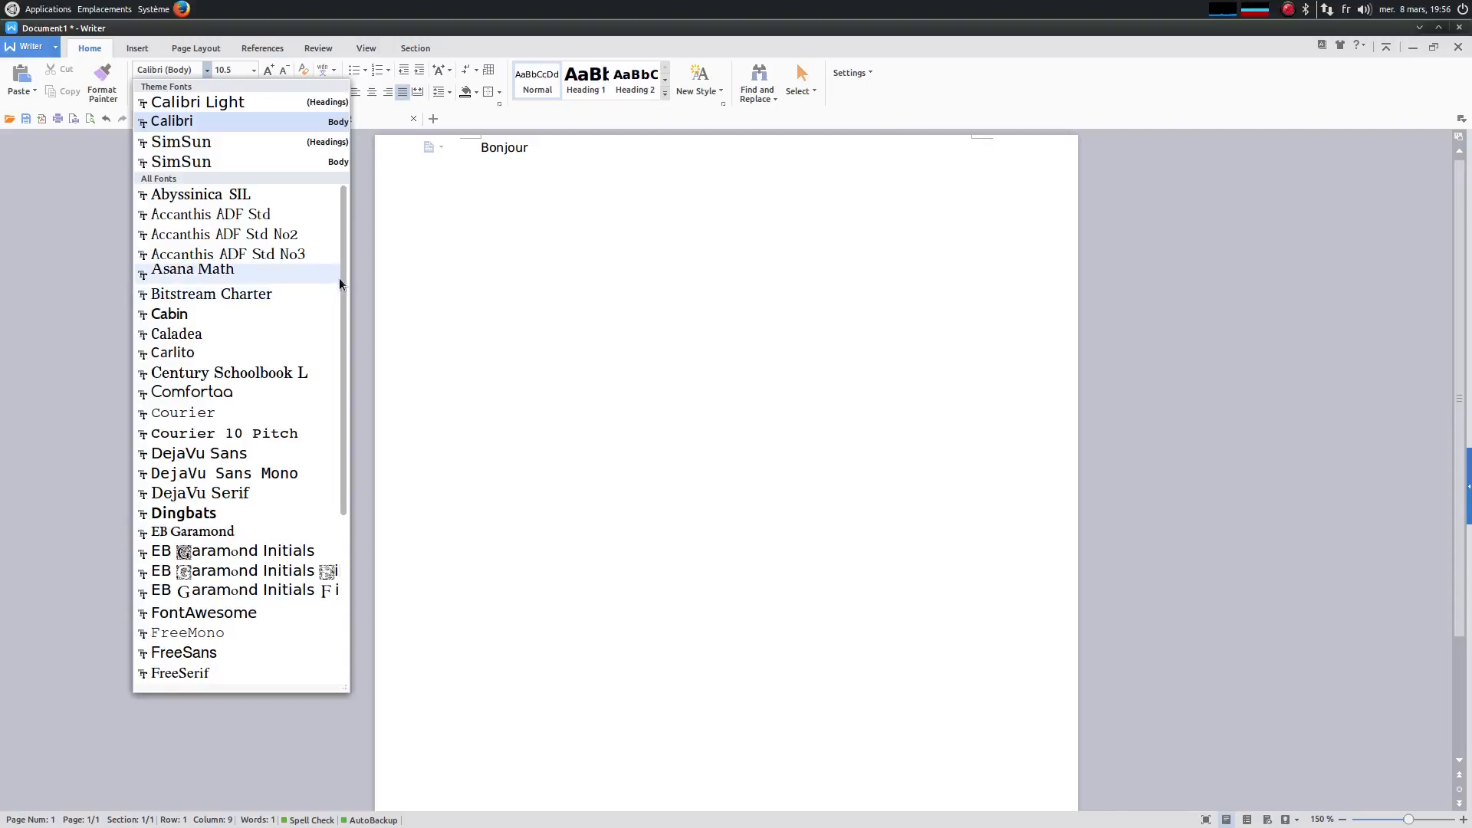
scroll(334, 344, down, 3)
scroll(335, 344, down, 10)
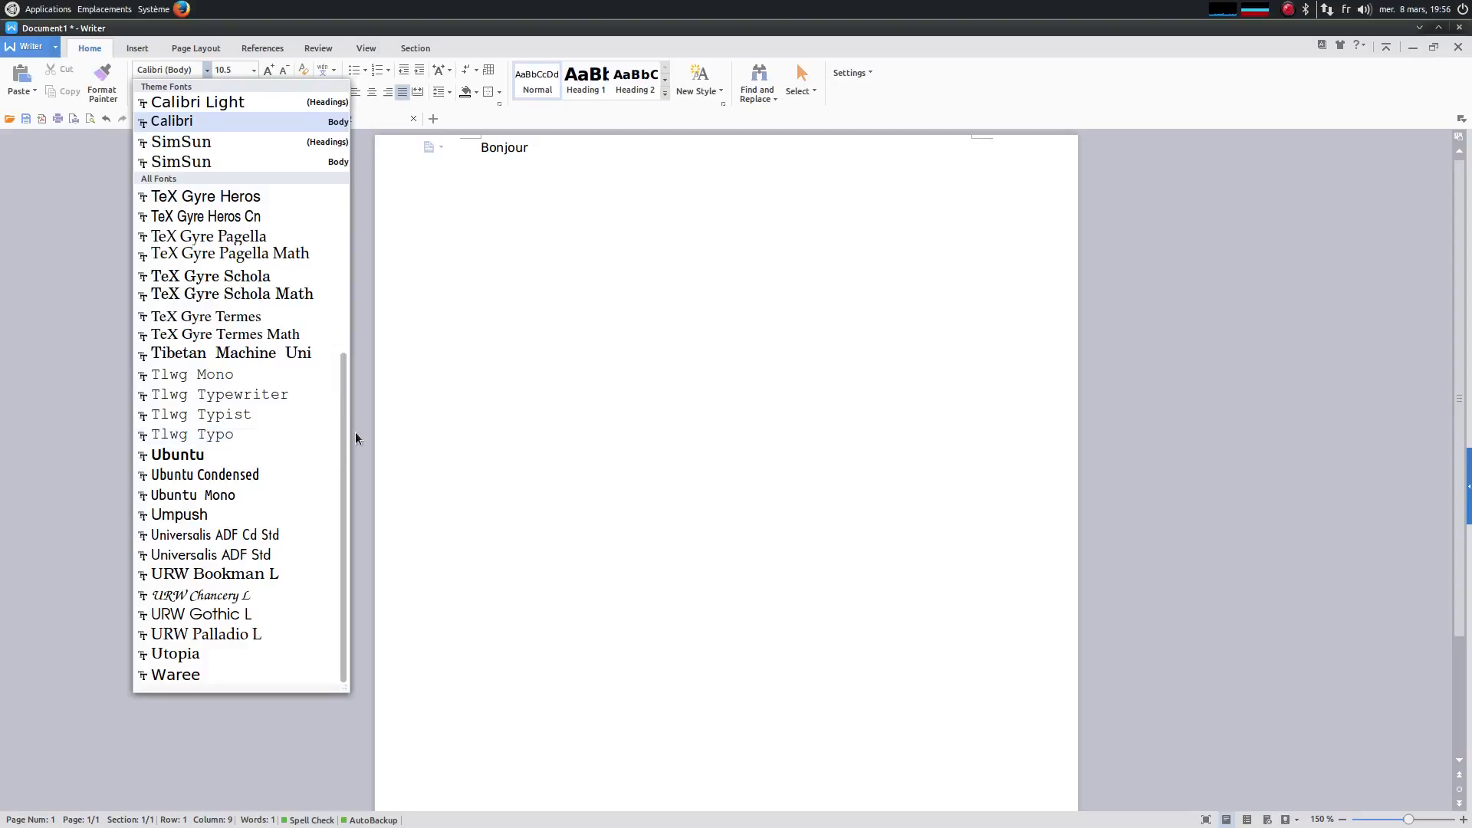
drag(348, 371, 346, 64)
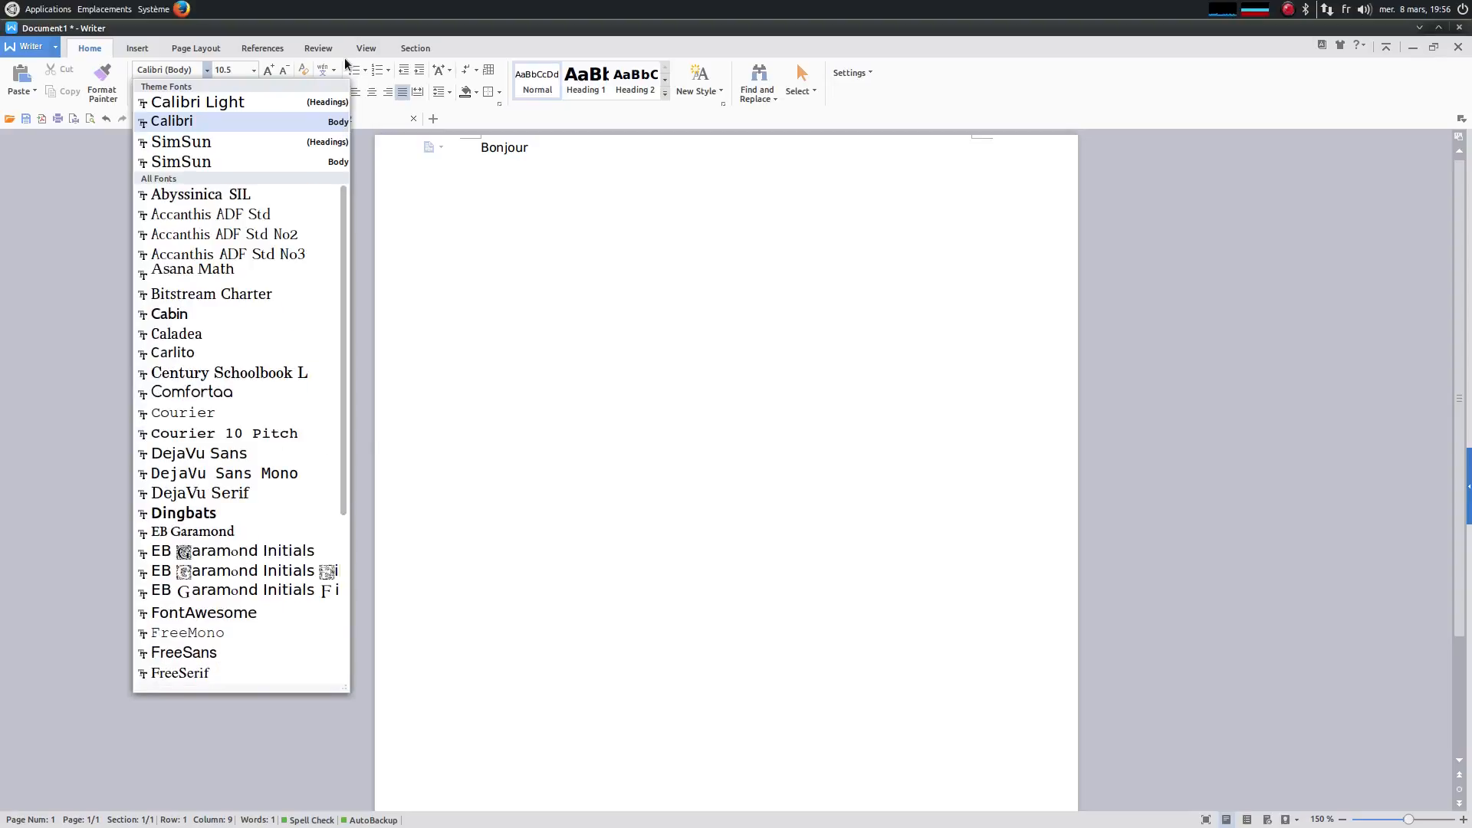
click(579, 345)
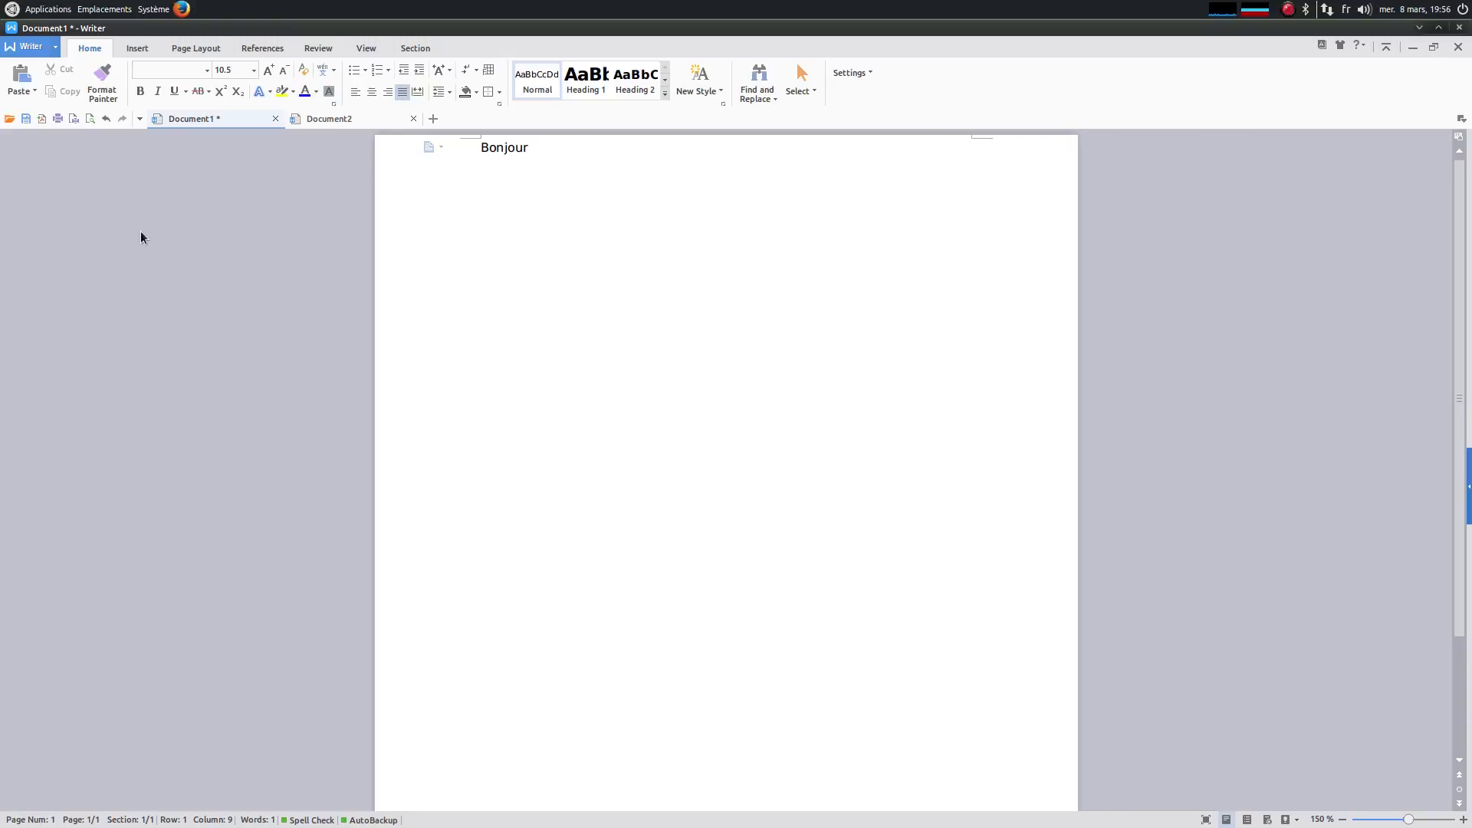
Underline the word "Bonjour", trying the single and thick lines and finishing with the double line.
double_click(502, 148)
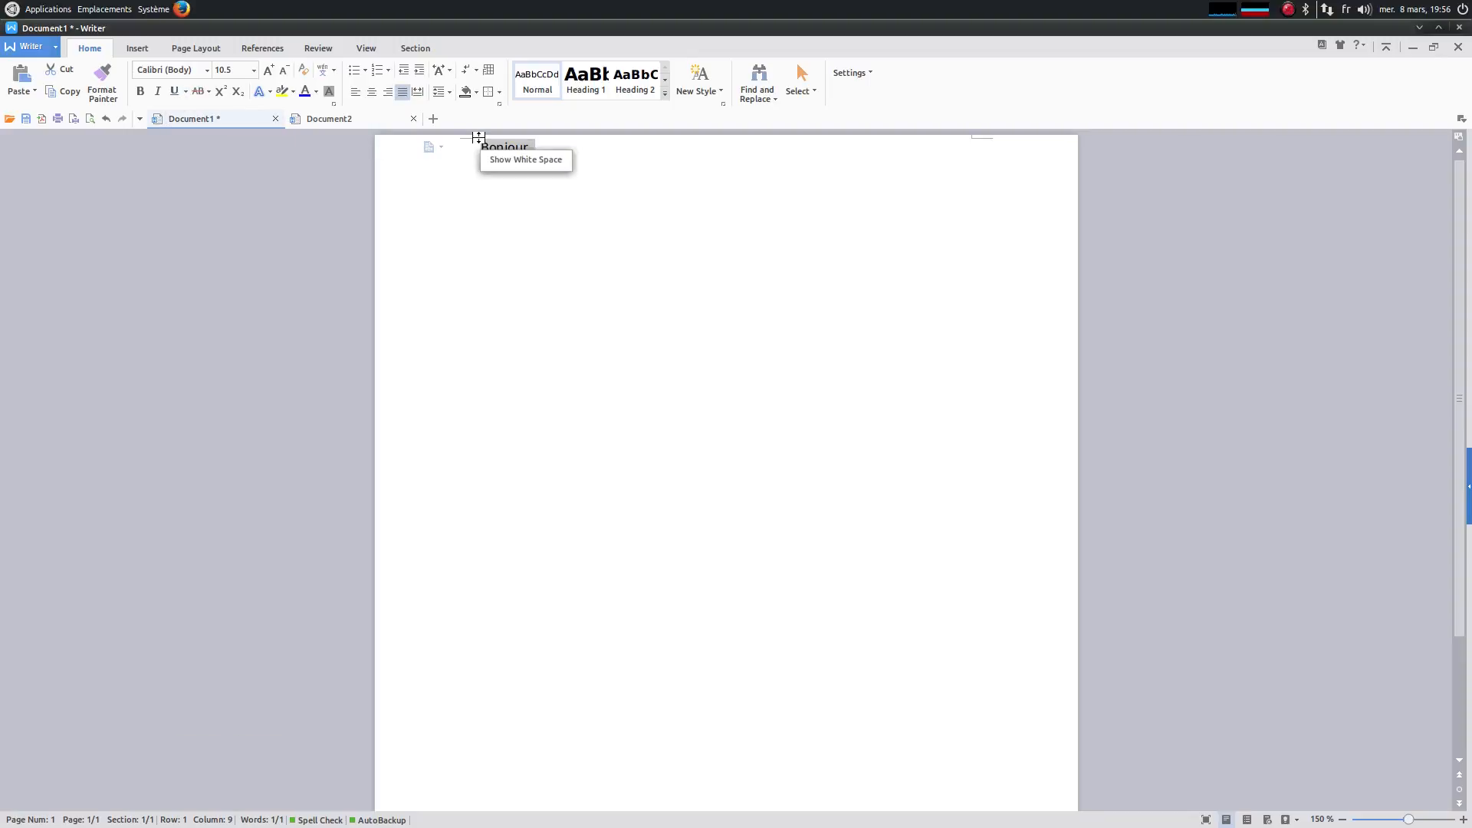
click(185, 91)
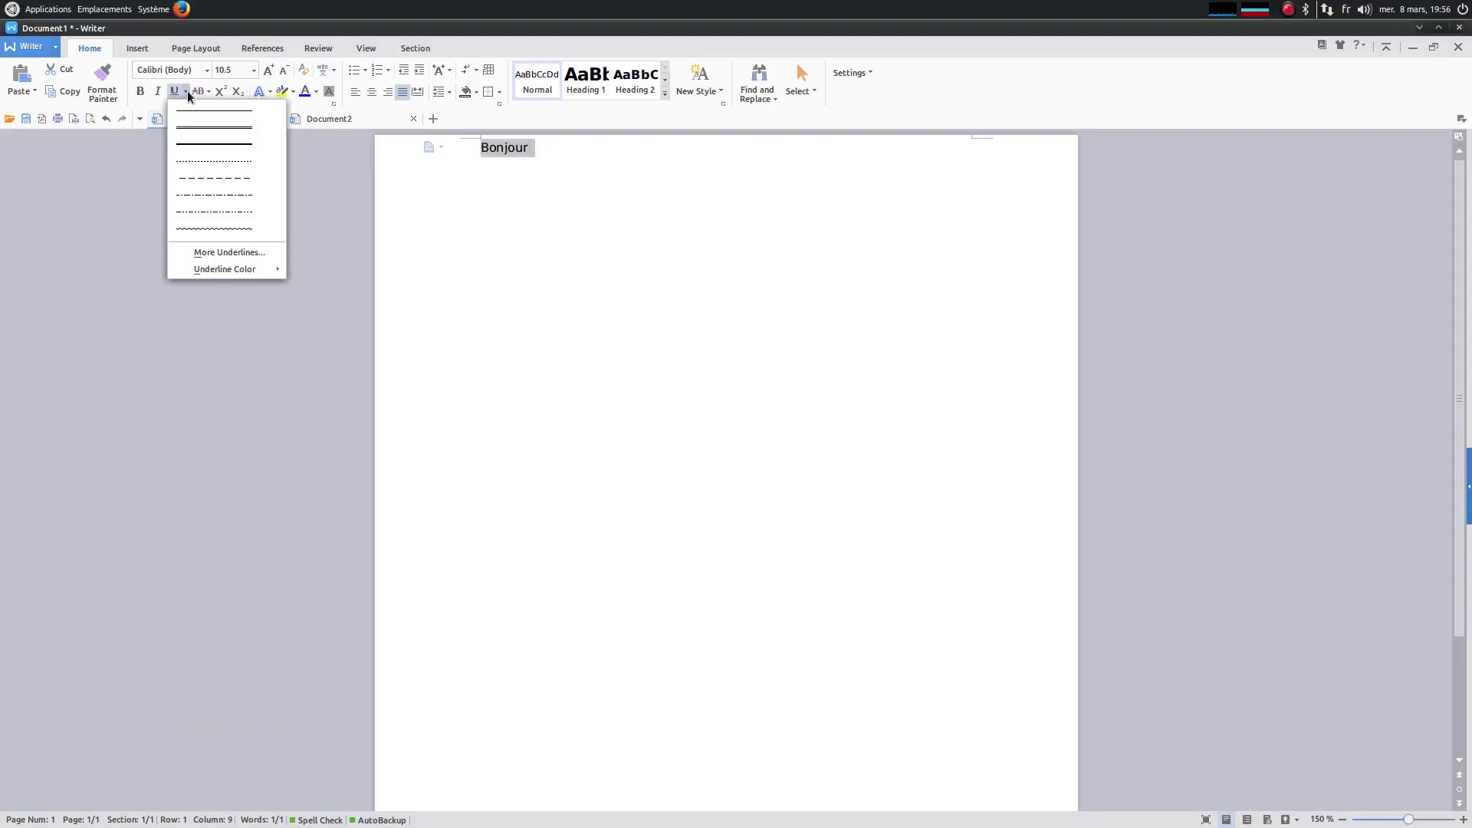
click(140, 139)
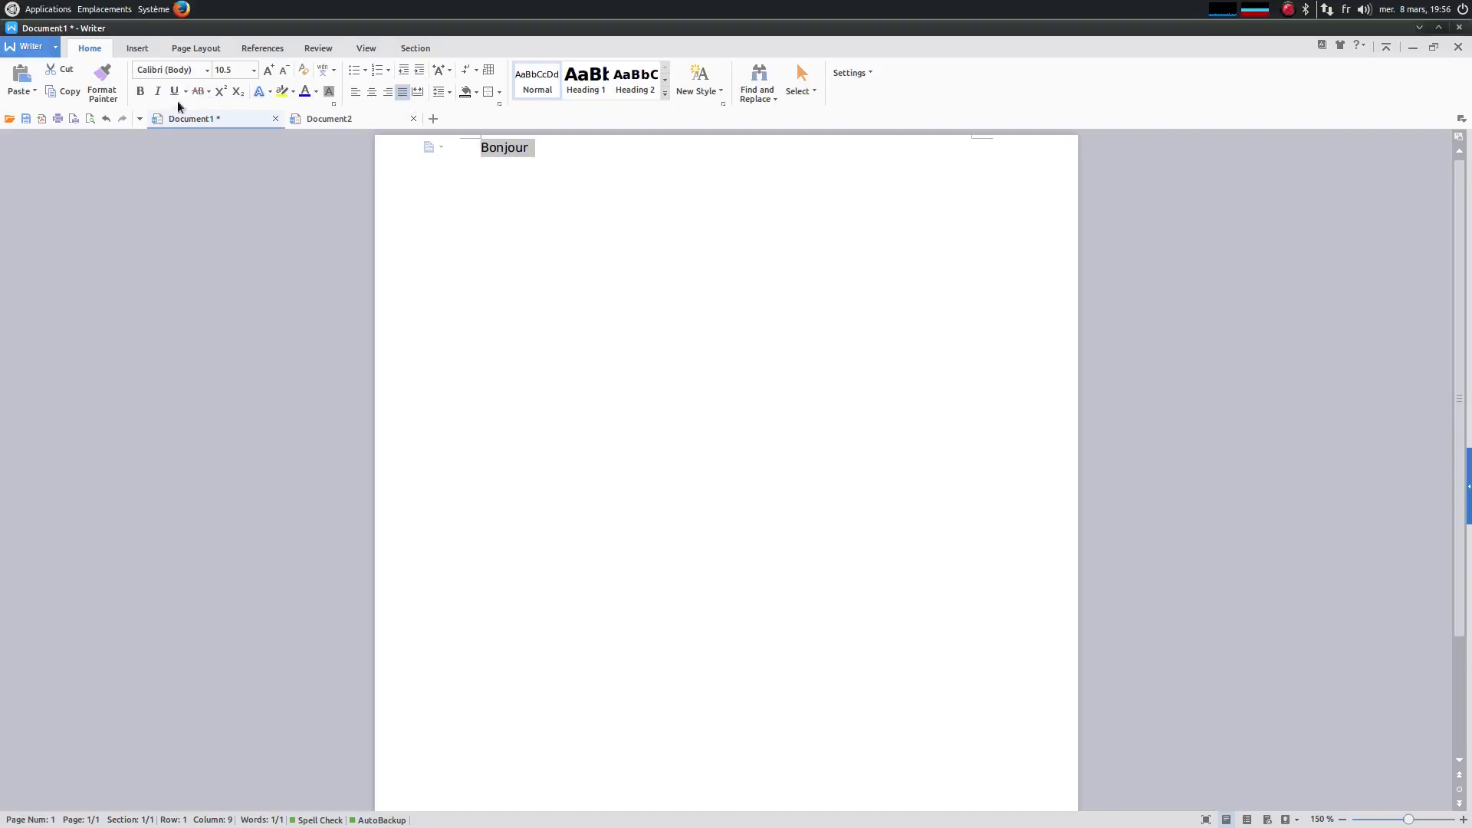
click(181, 95)
click(184, 93)
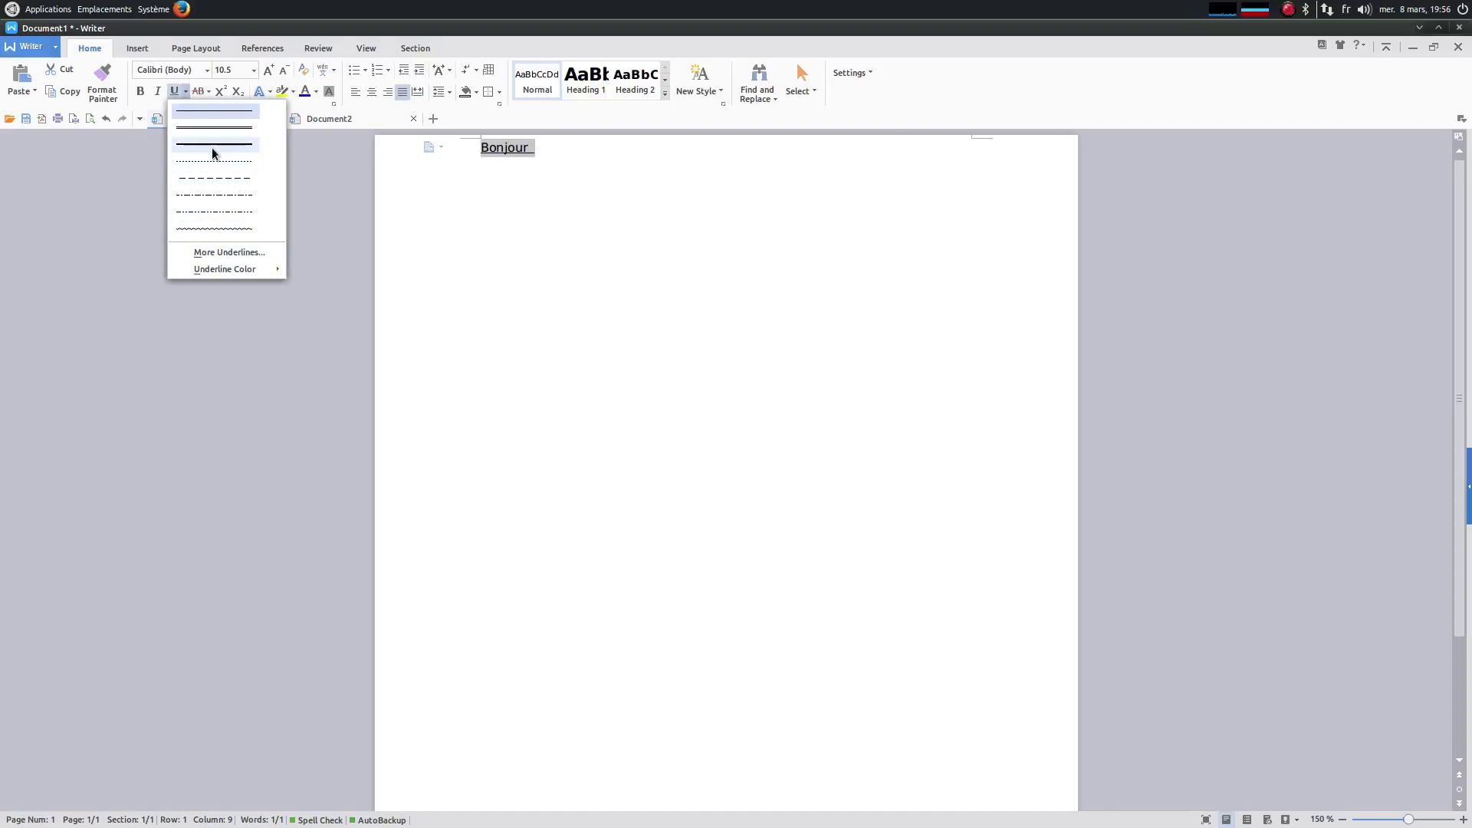
click(214, 153)
click(186, 92)
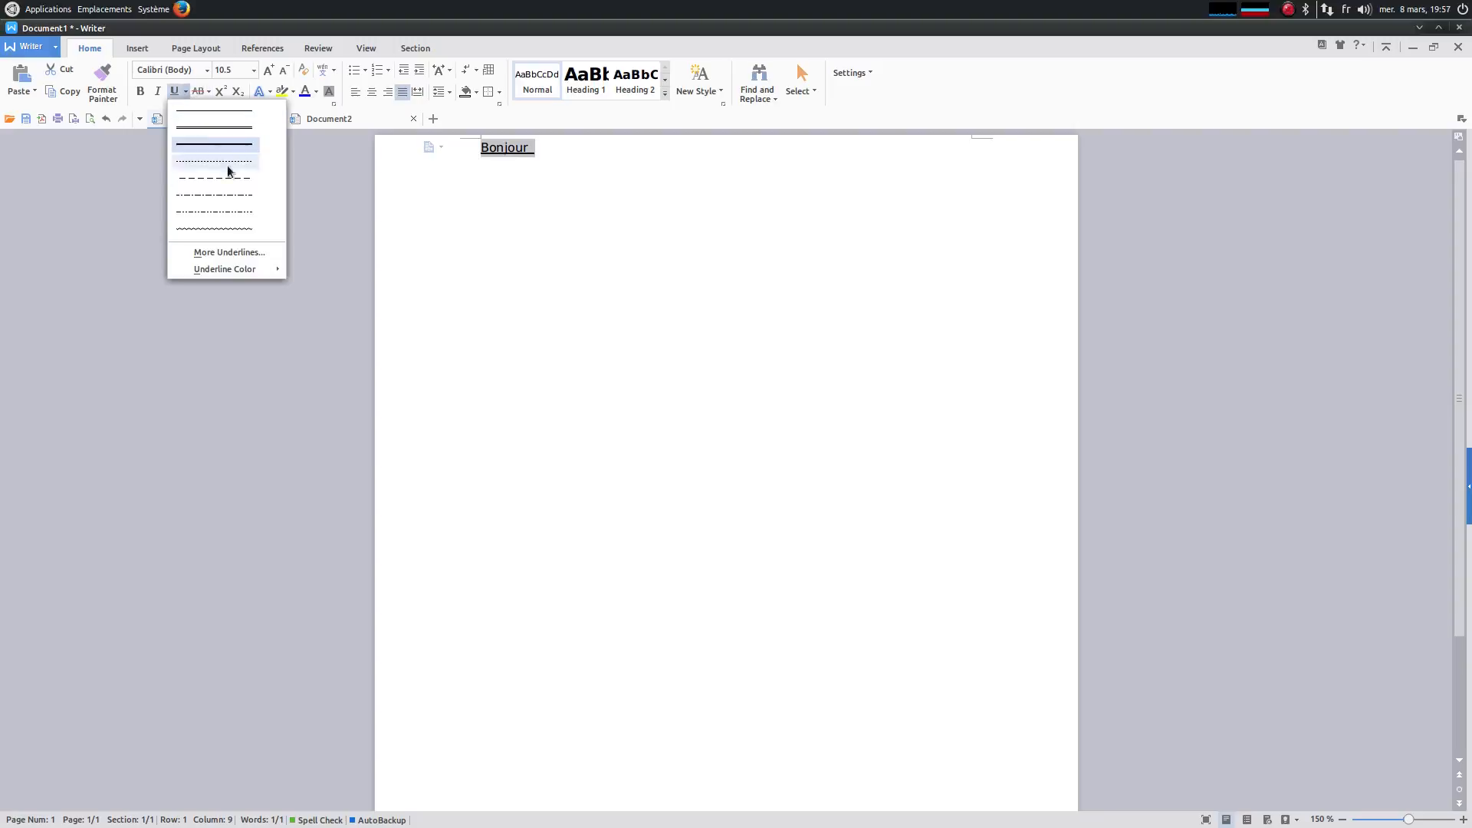
click(233, 128)
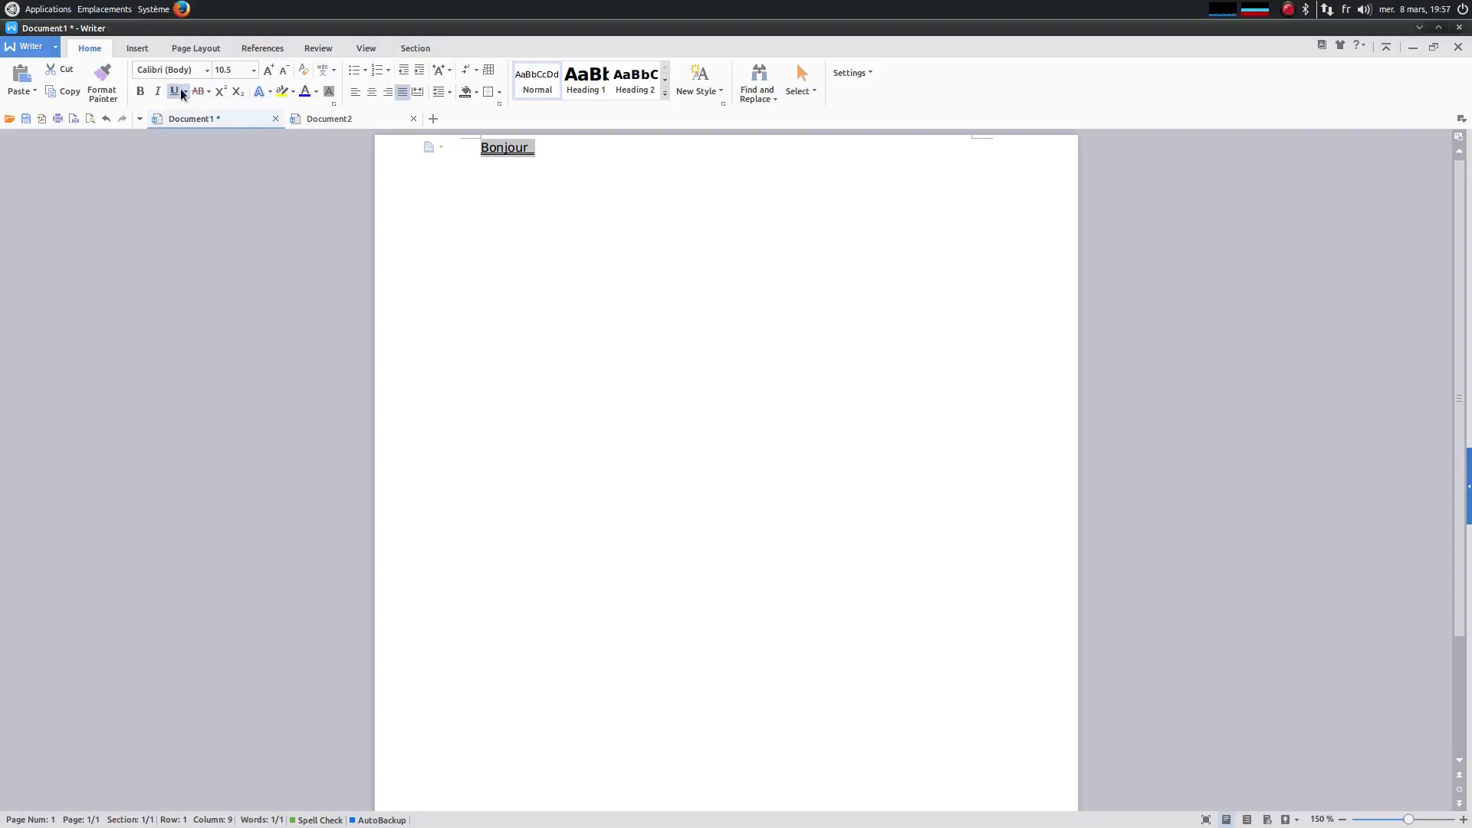
Set the underline colour of "Bonjour" to standard red.
click(184, 92)
mouse_move(265, 273)
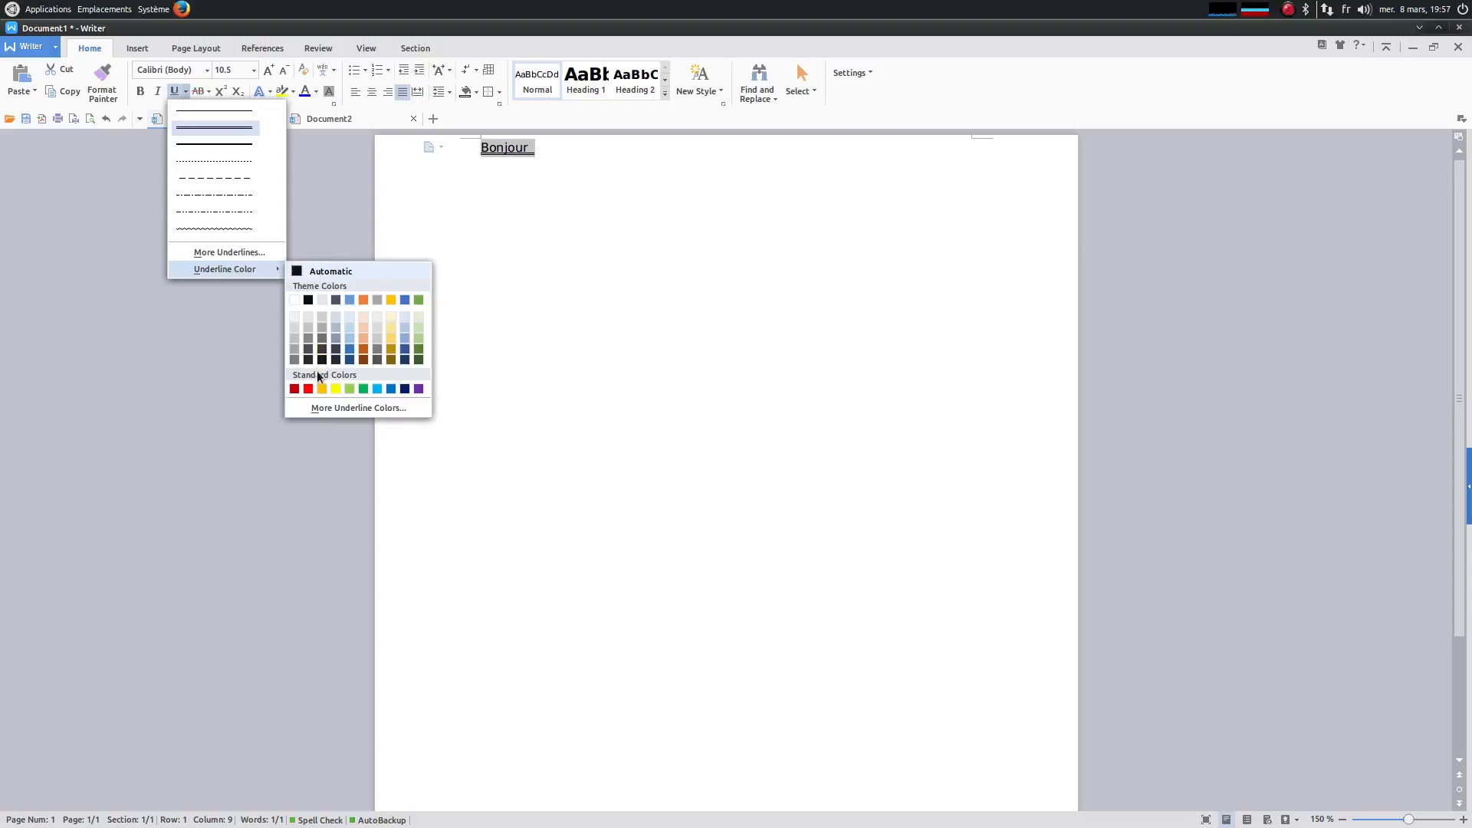
click(308, 389)
Add the line "Texte barré" below "Bonjour" and apply strikethrough to it.
click(536, 302)
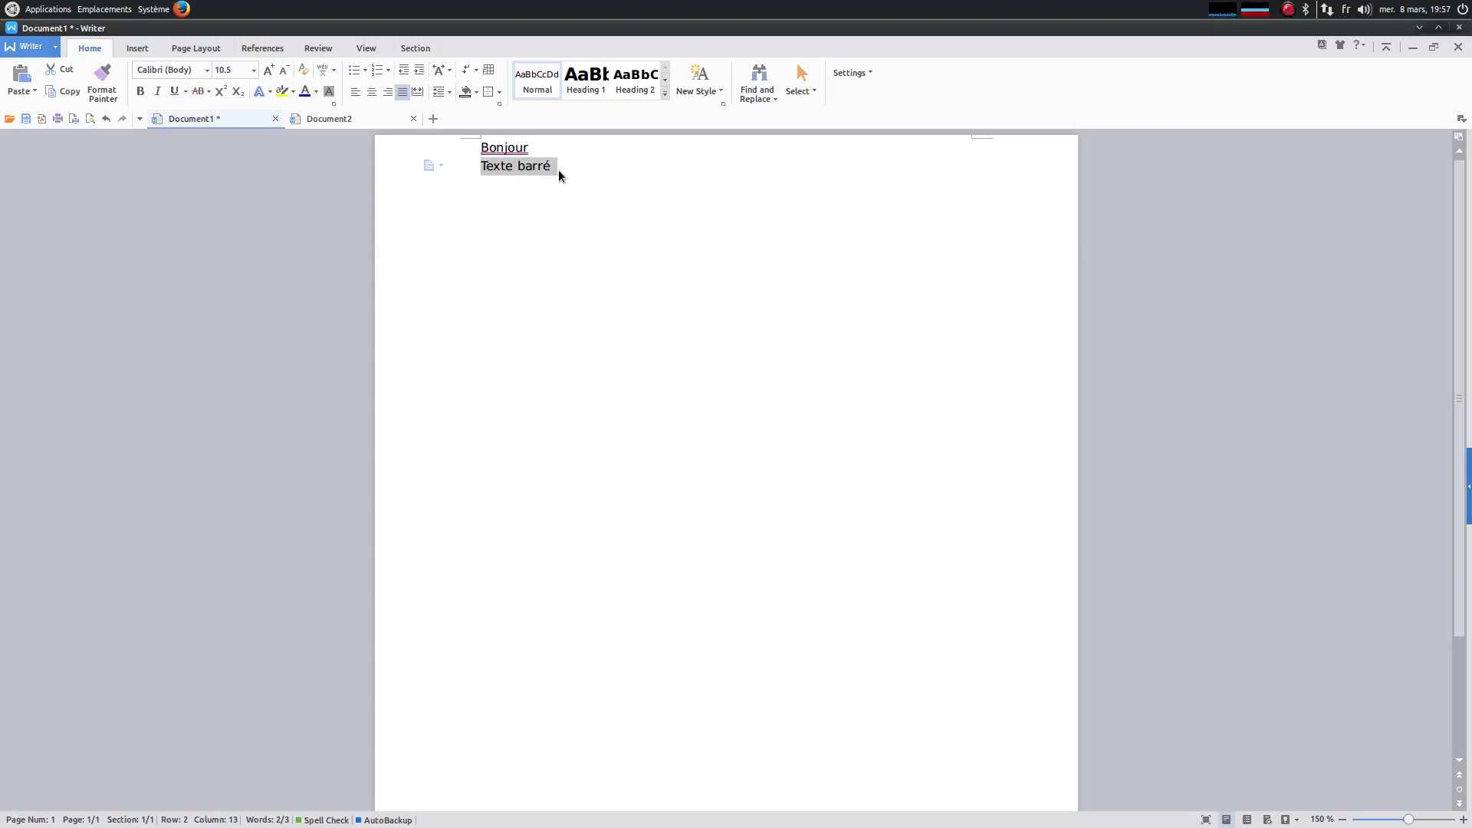
click(552, 167)
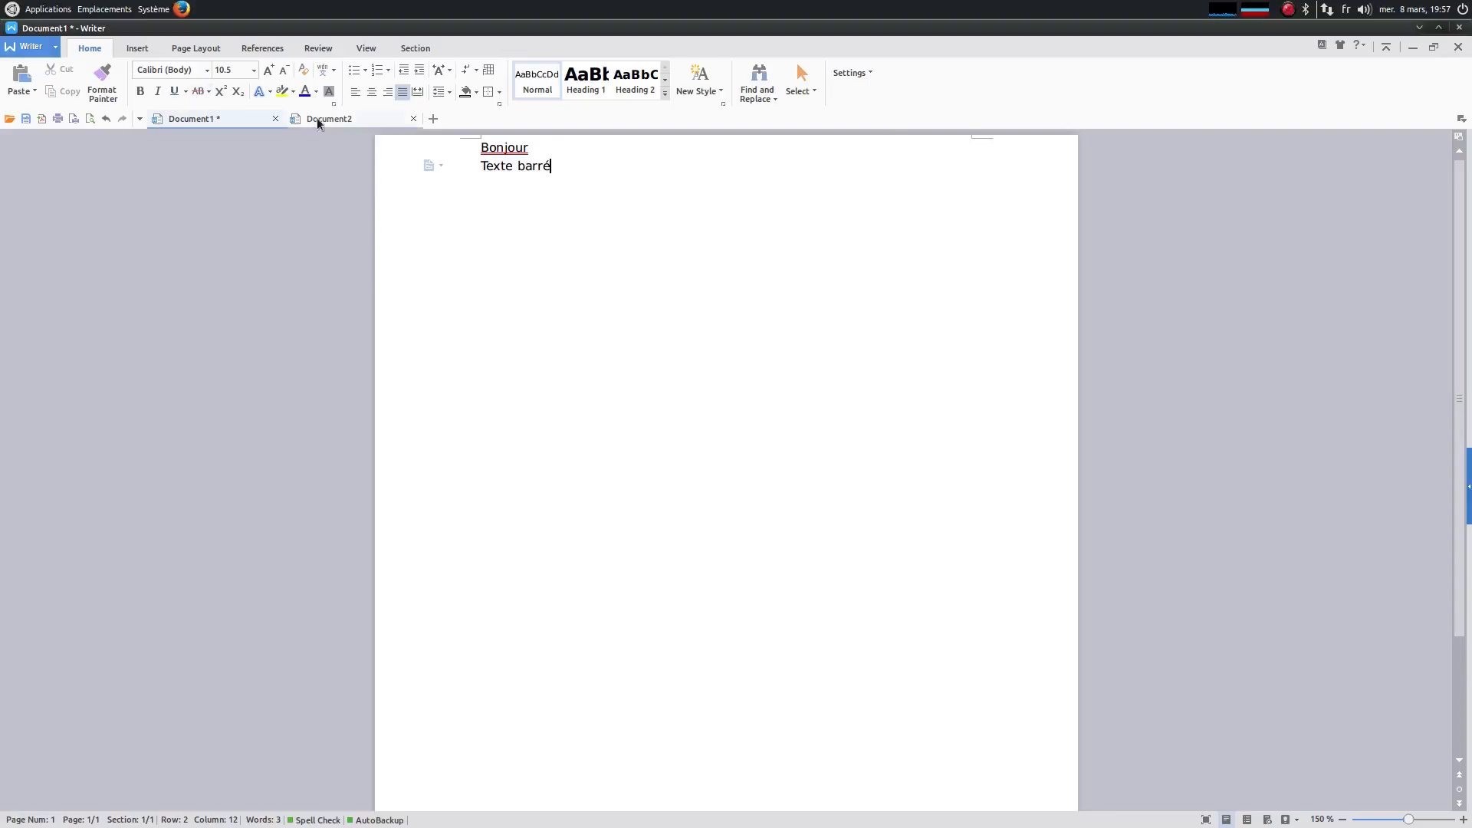
key(shift+Home)
click(197, 92)
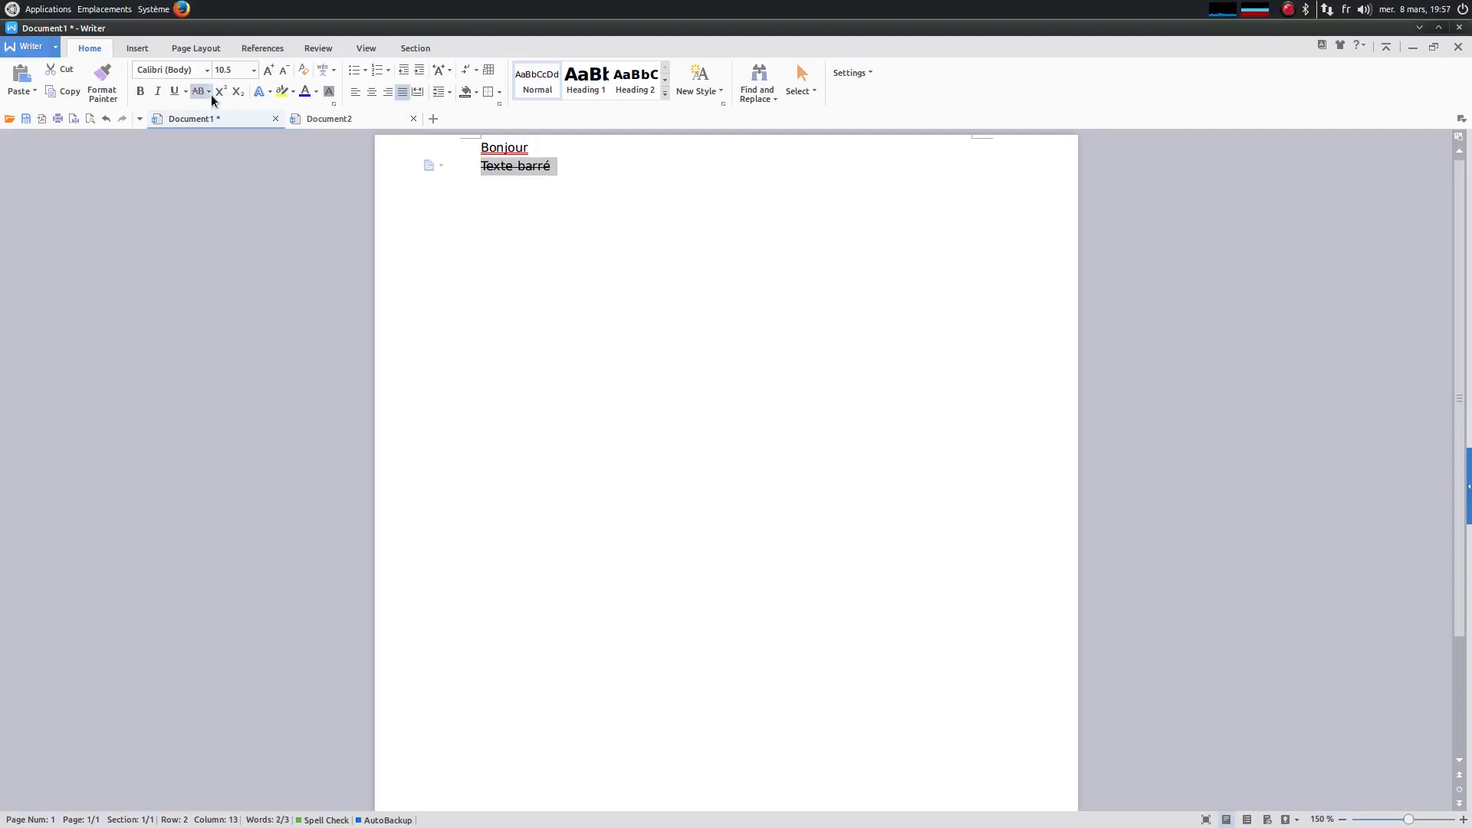
Try the Emphasis Mark format on "Texte barré" and return the line to plain strikethrough.
click(209, 92)
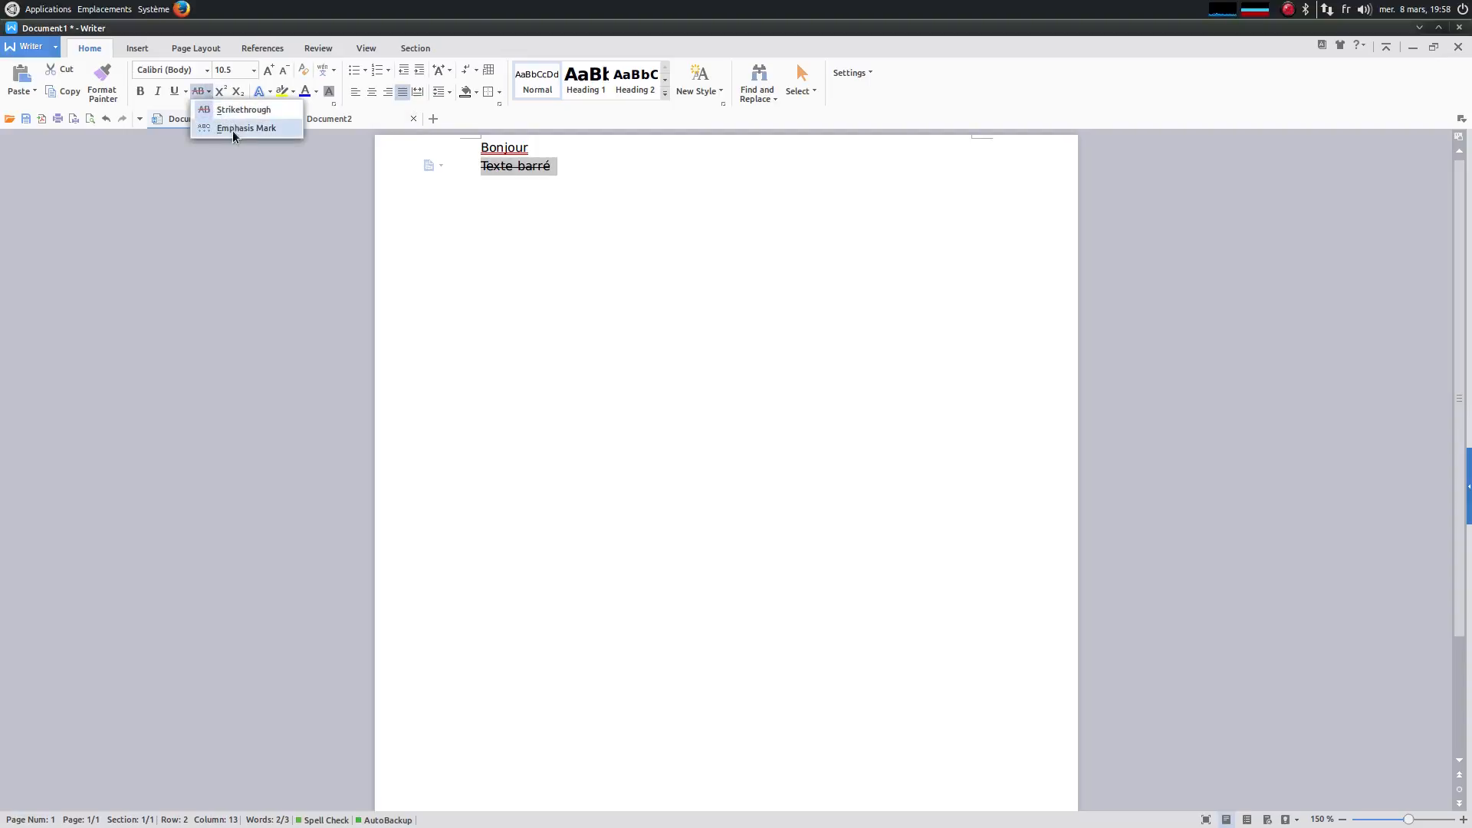
click(241, 129)
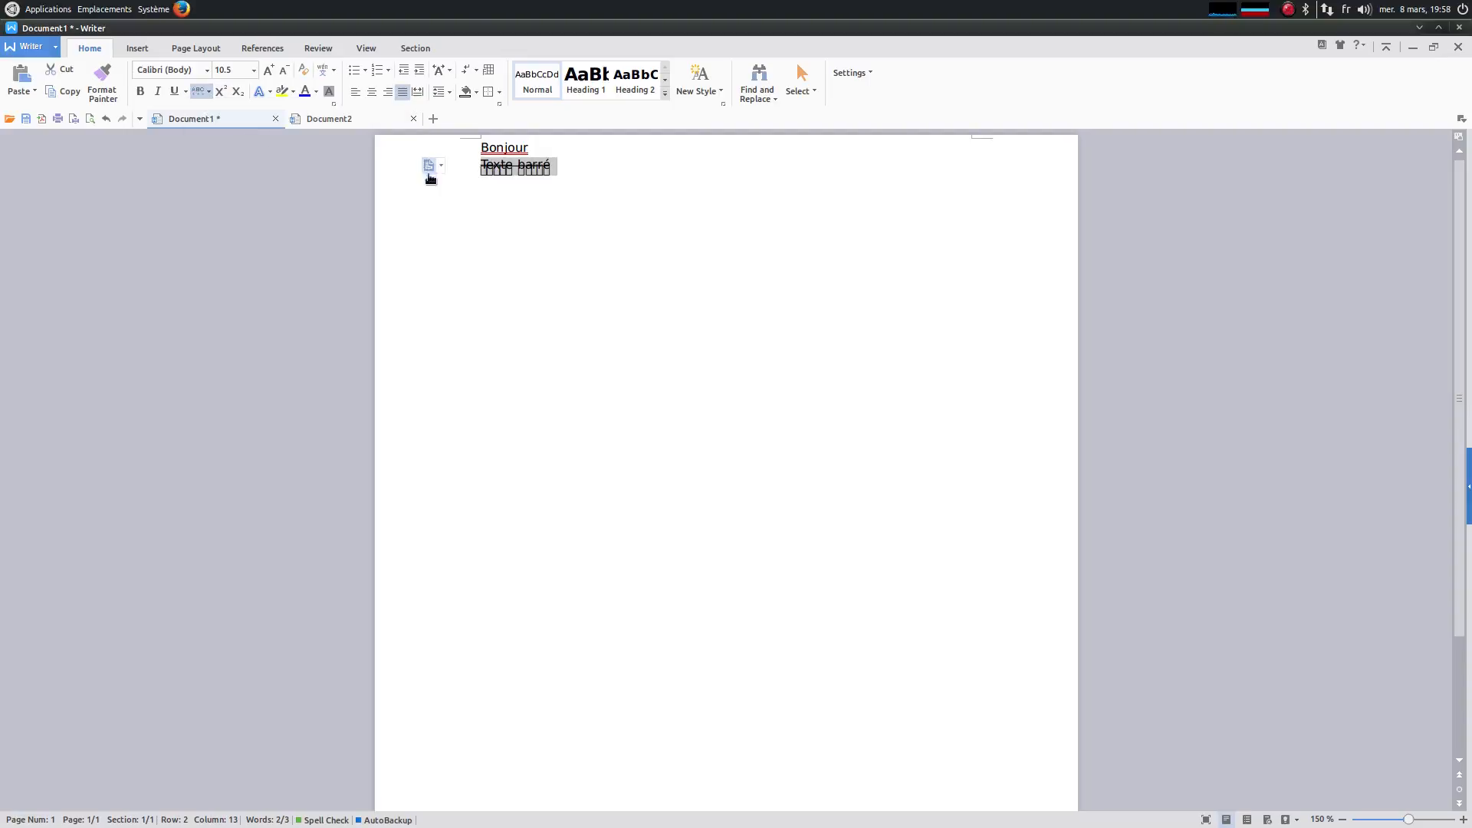
click(209, 92)
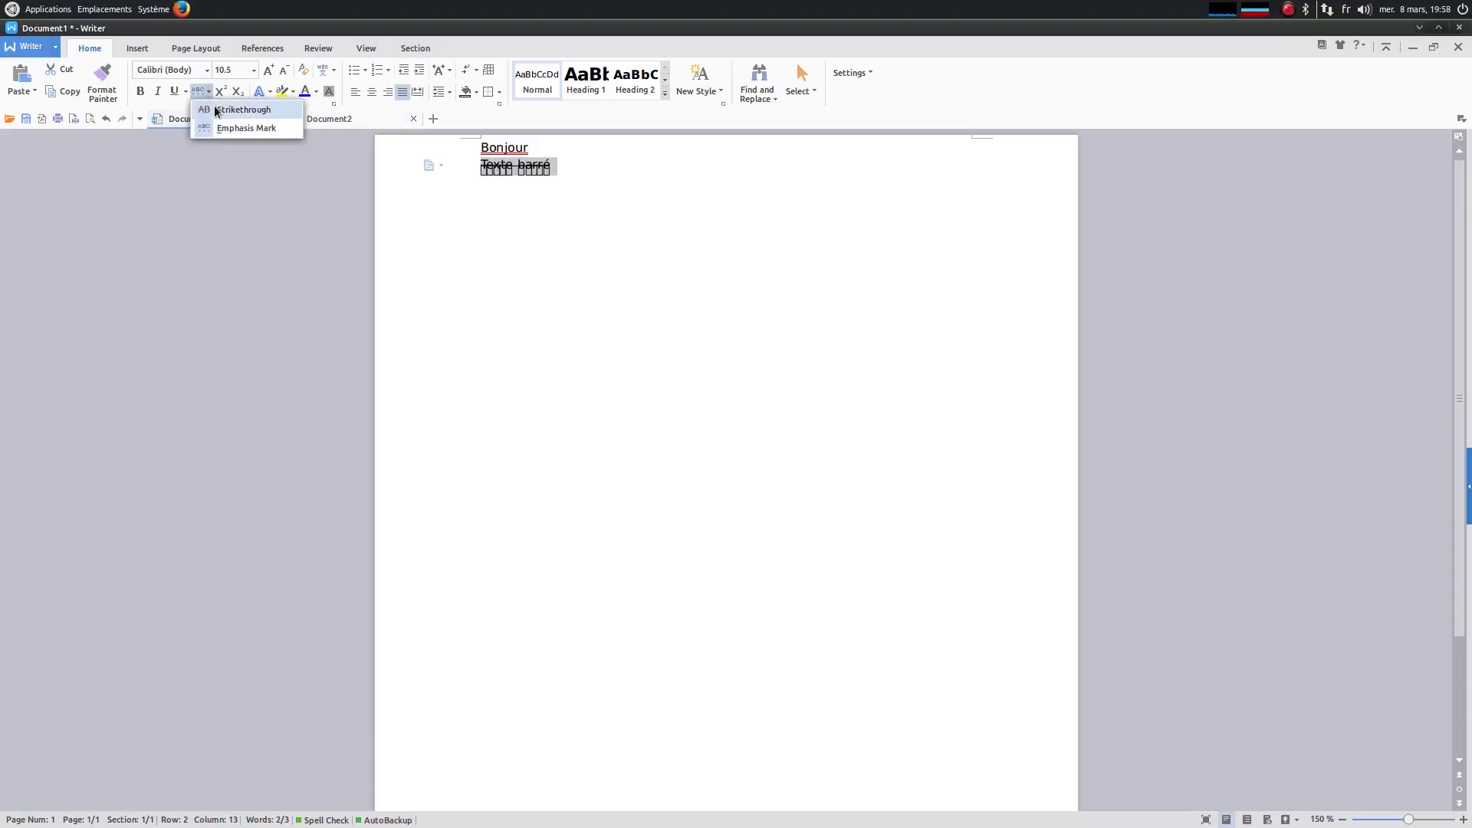
click(251, 129)
click(208, 92)
click(220, 132)
click(209, 92)
click(221, 111)
click(480, 169)
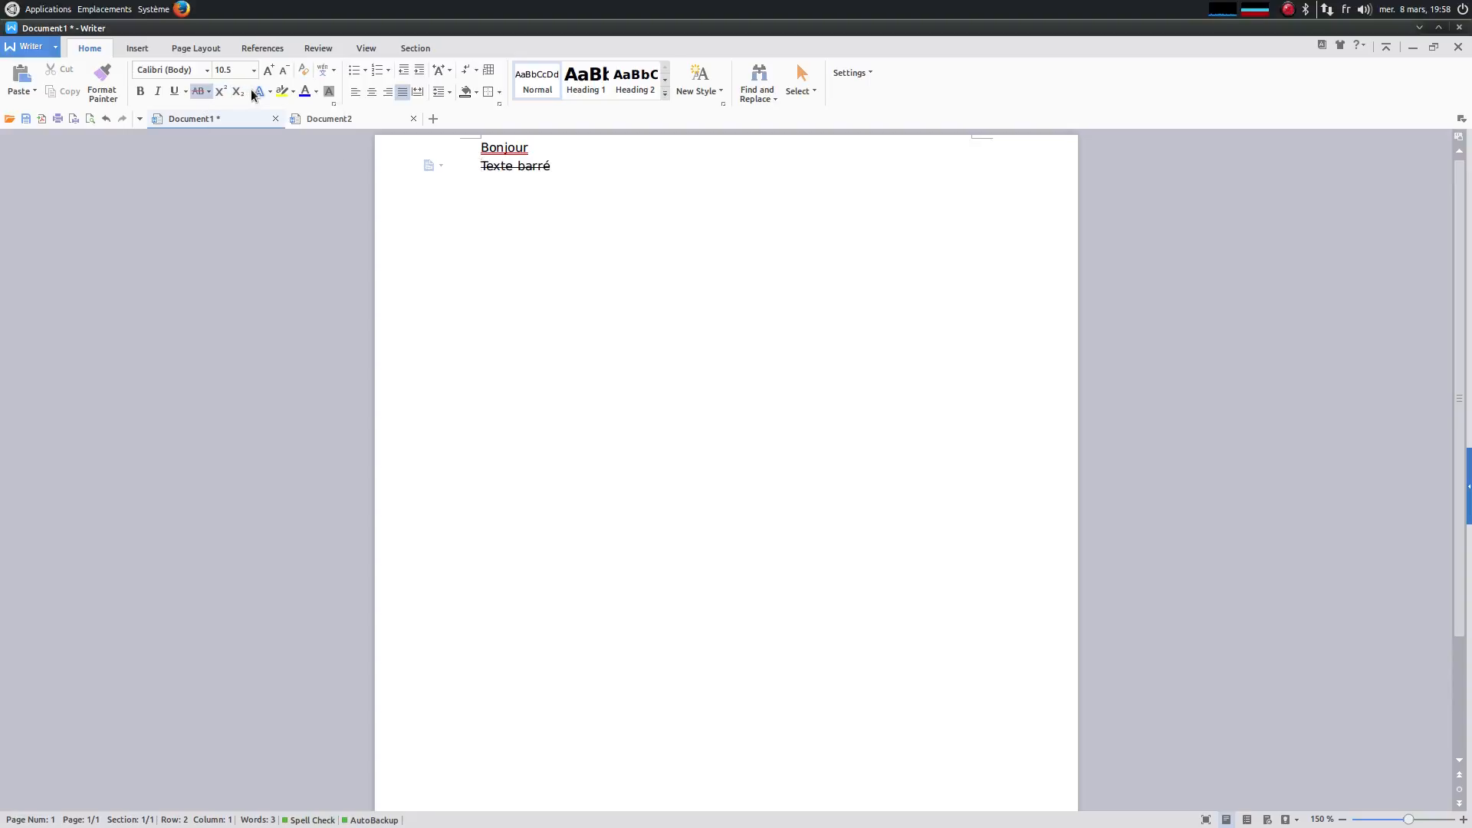
Add a third line reading "Texte stylisé" and remove the strikethrough from it.
click(594, 184)
key(Return)
text(Texte stylisé)
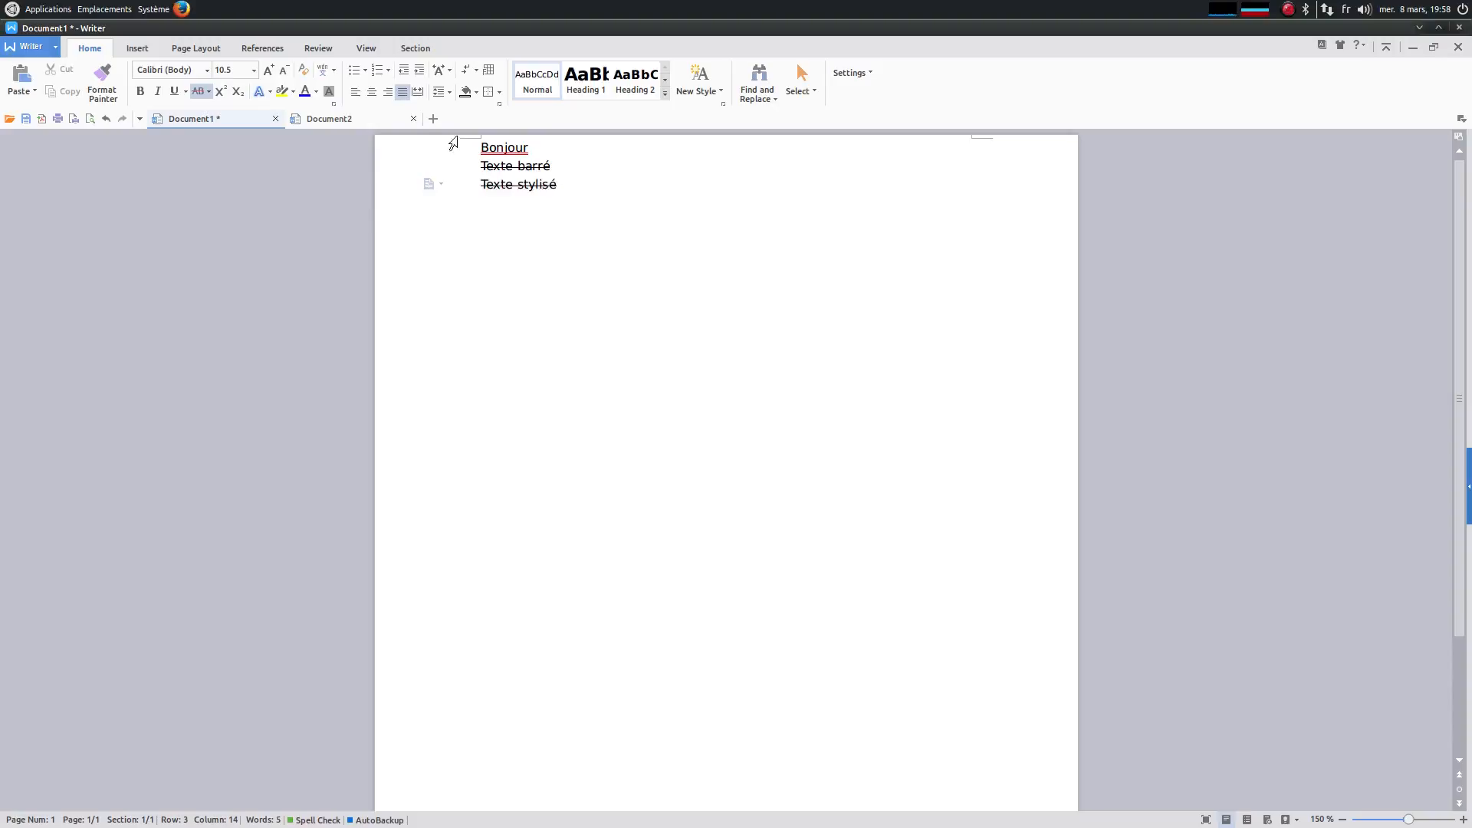
triple_click(499, 184)
click(198, 92)
Apply the strongest yellow Glow variation to the line "Texte stylisé".
click(270, 91)
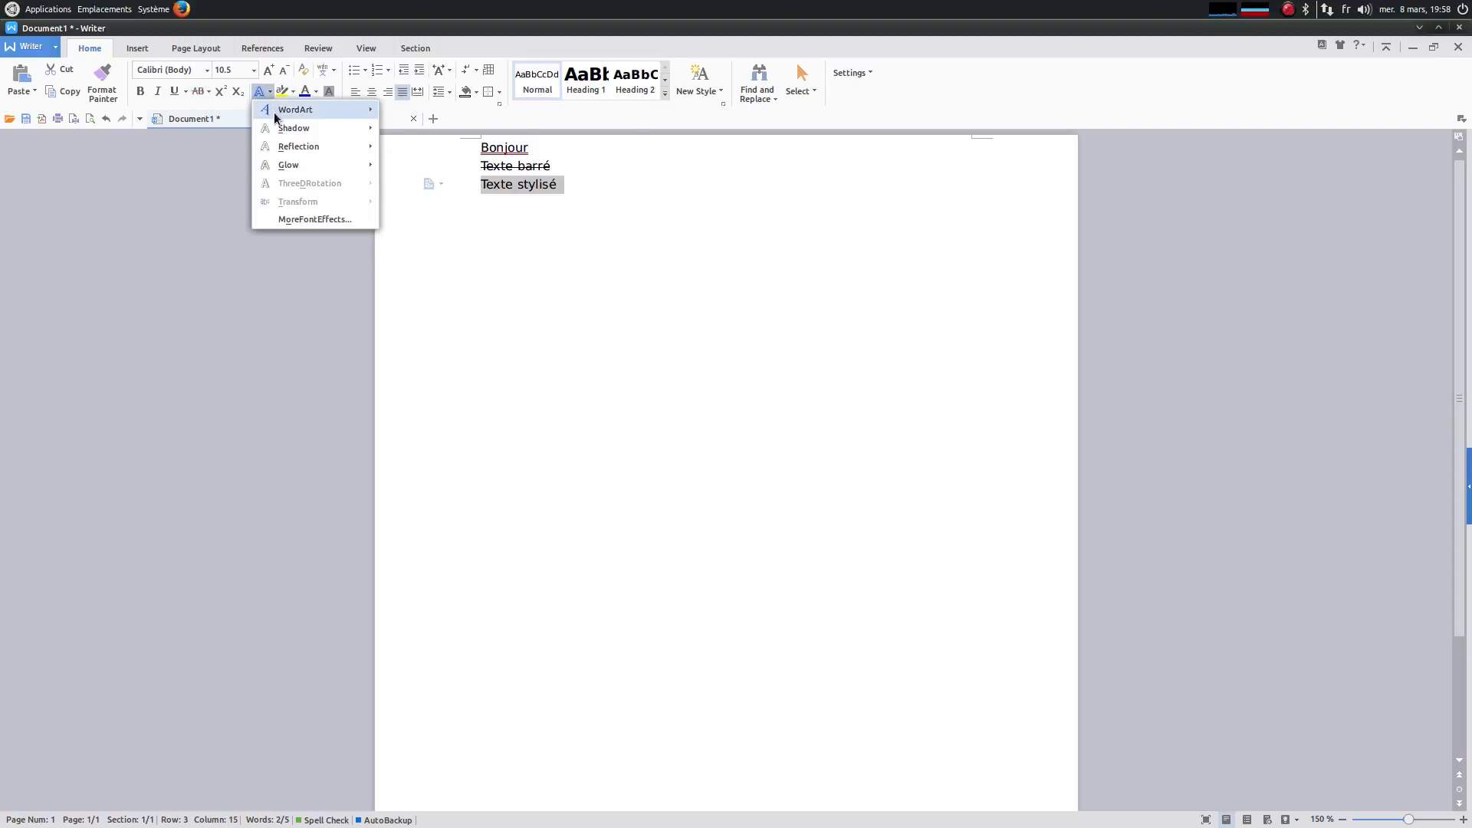
mouse_move(274, 112)
mouse_move(349, 136)
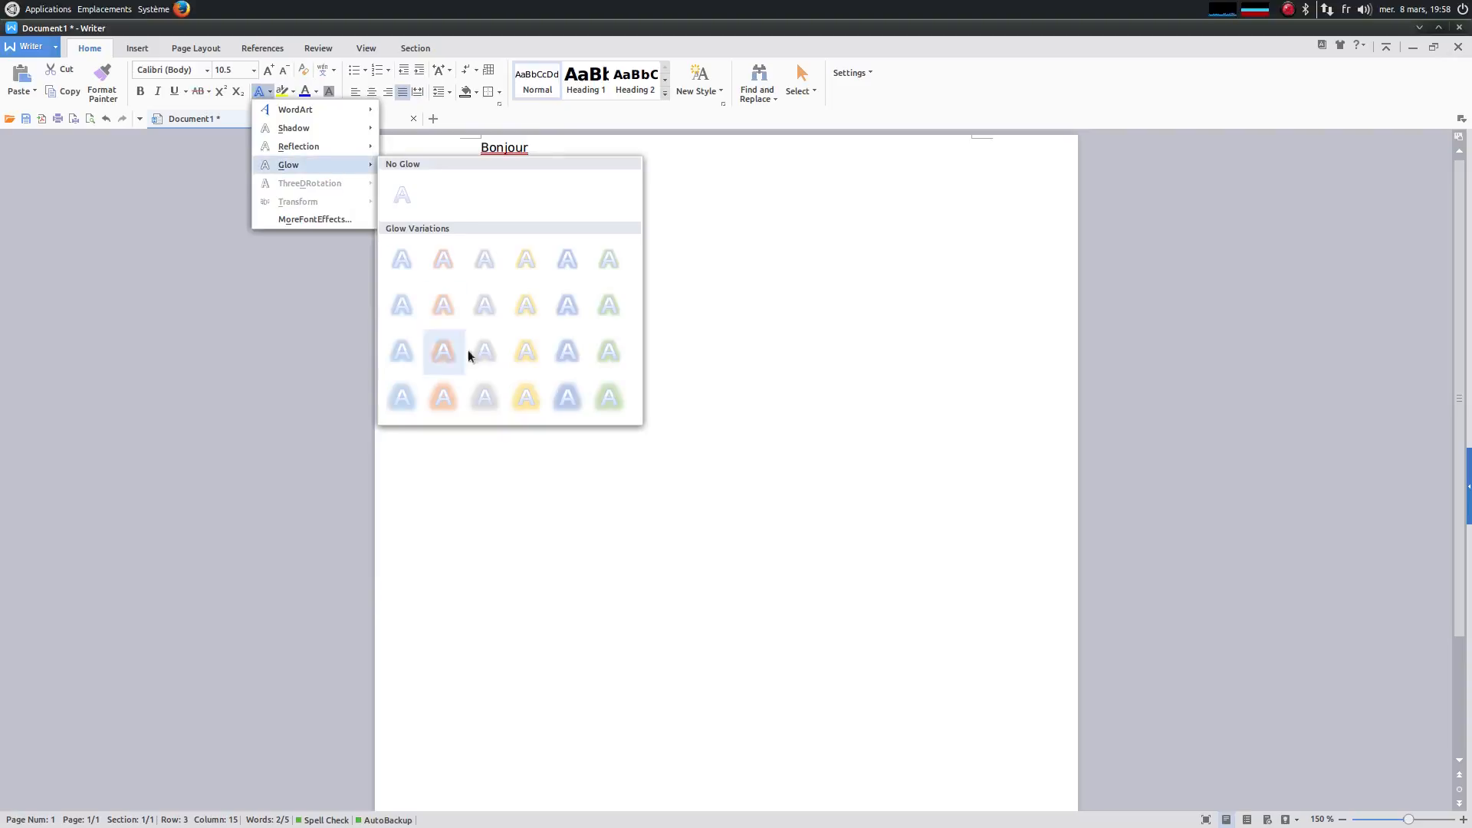
click(531, 393)
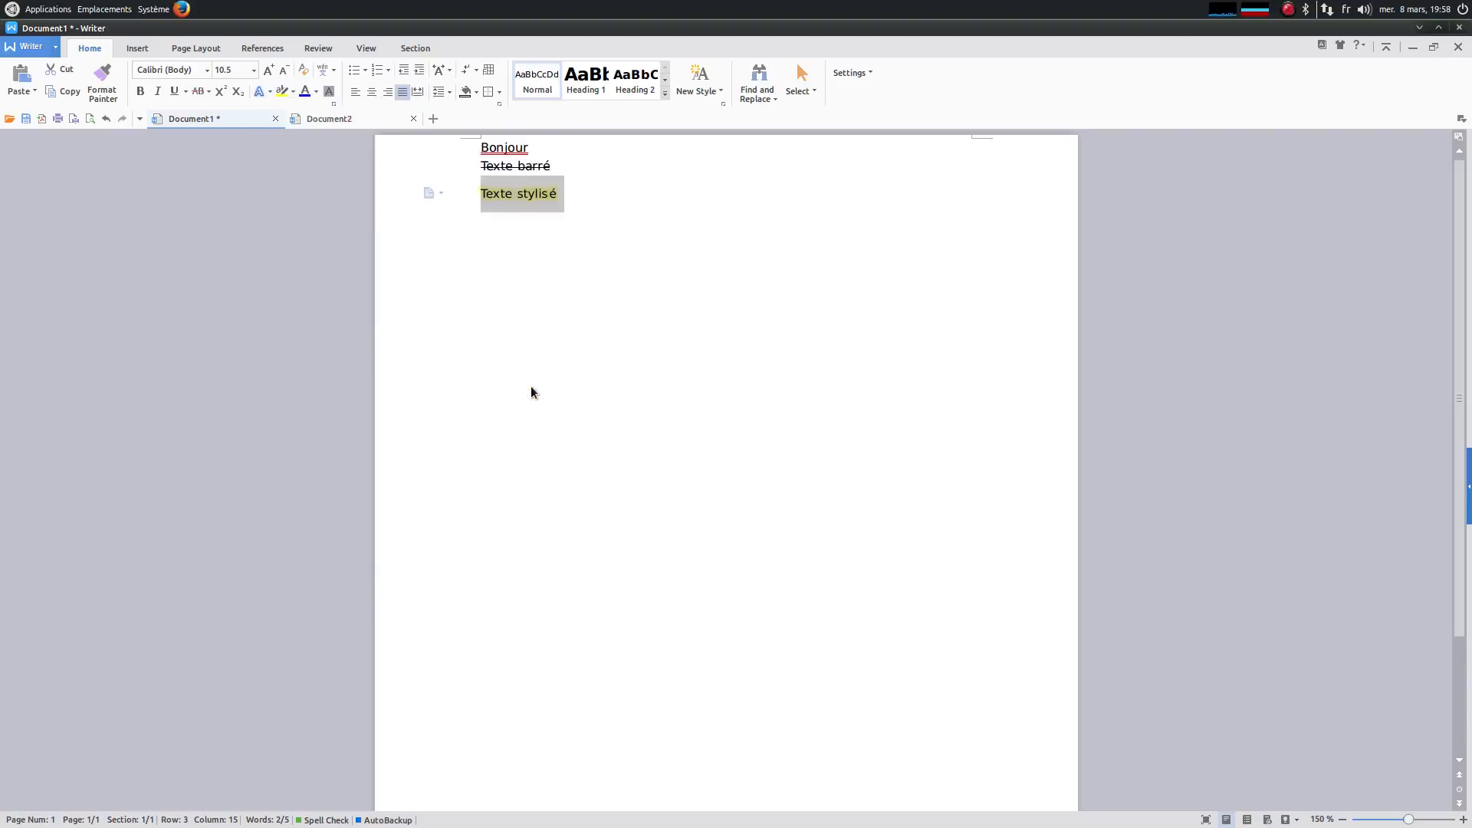
click(574, 196)
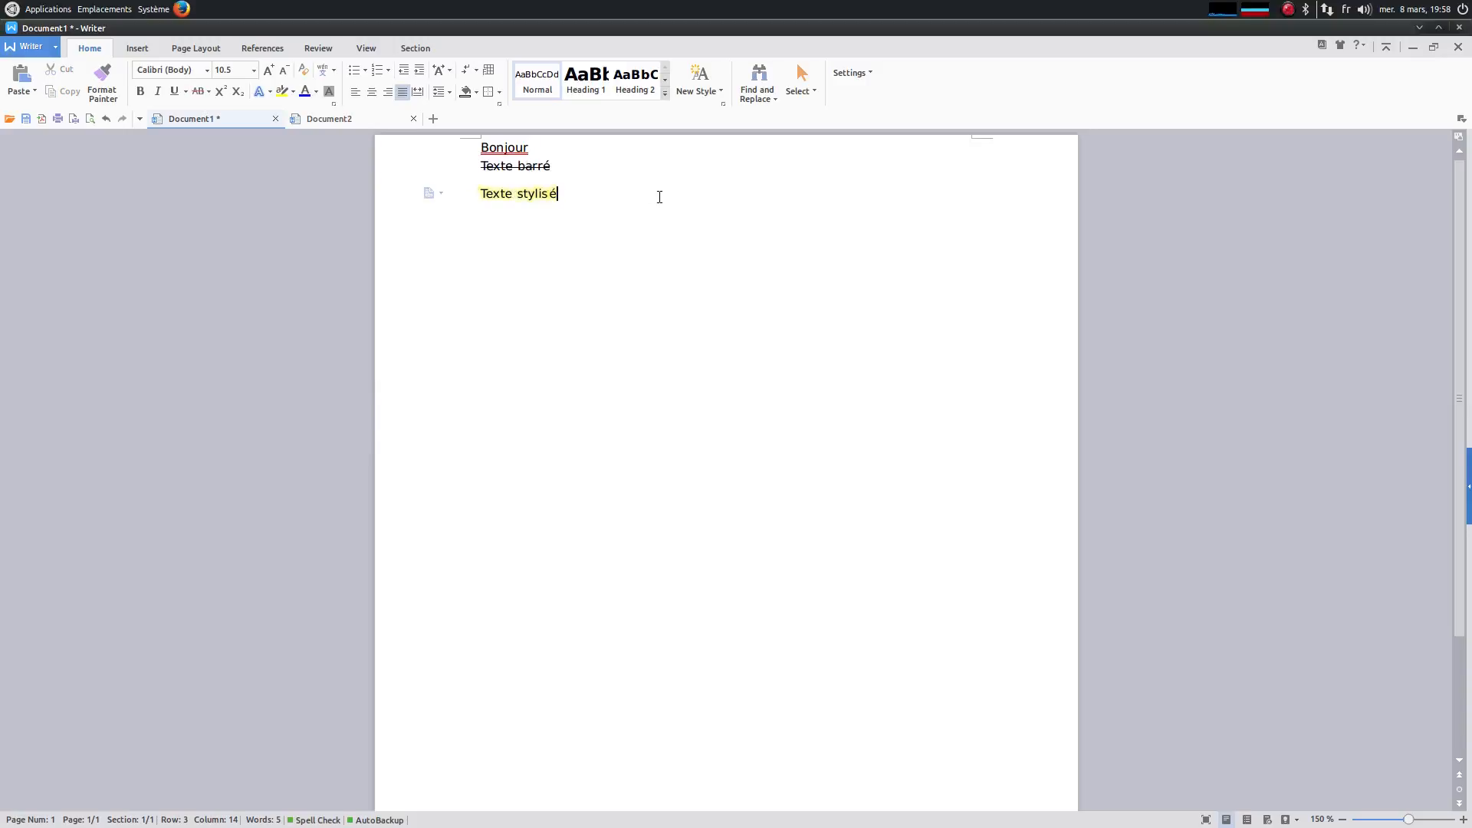
Increase the font size of the glowing line "Texte stylisé" to 11.
click(252, 70)
click(499, 229)
drag(480, 193, 564, 195)
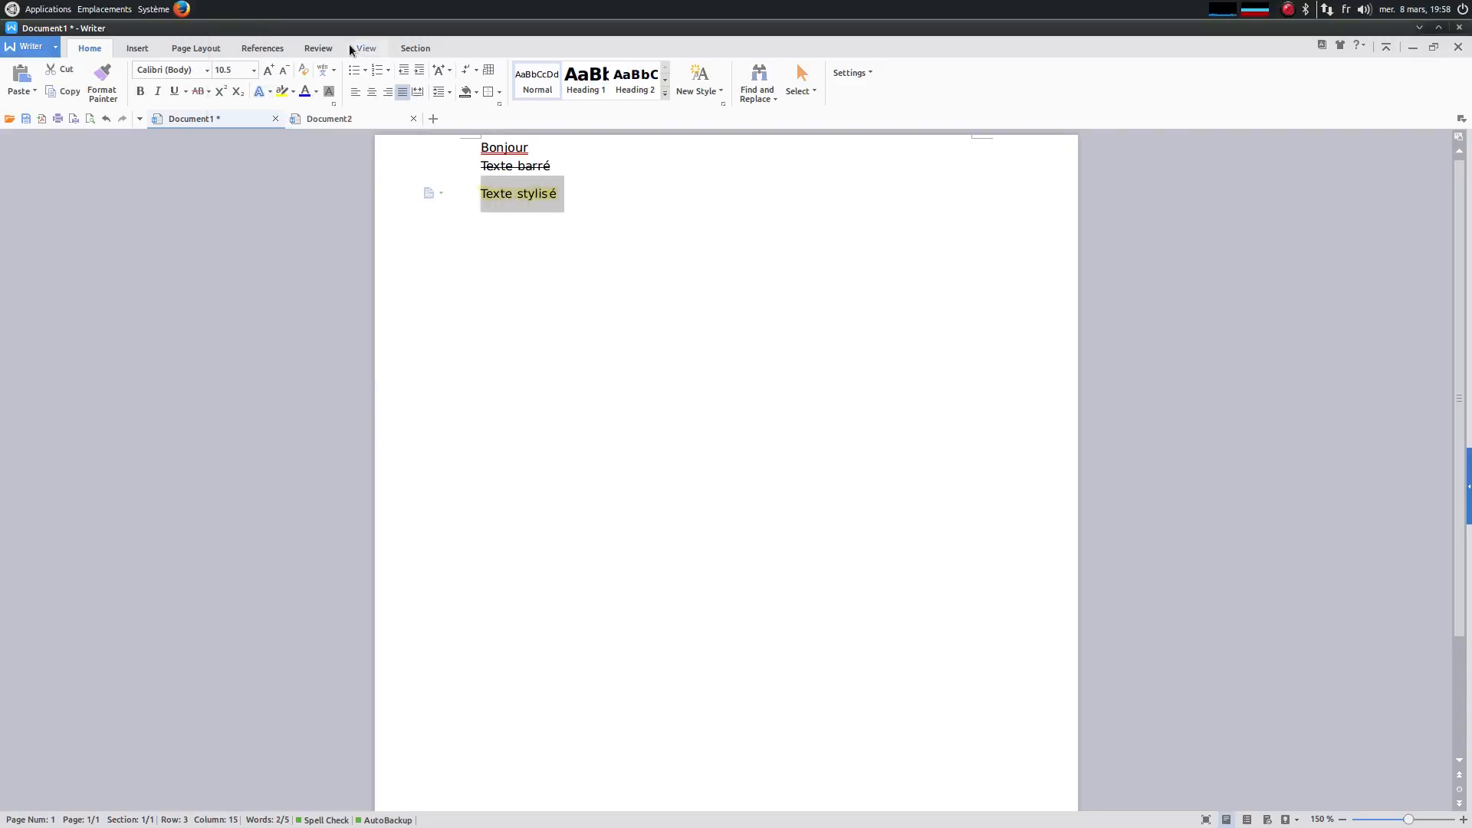
click(268, 71)
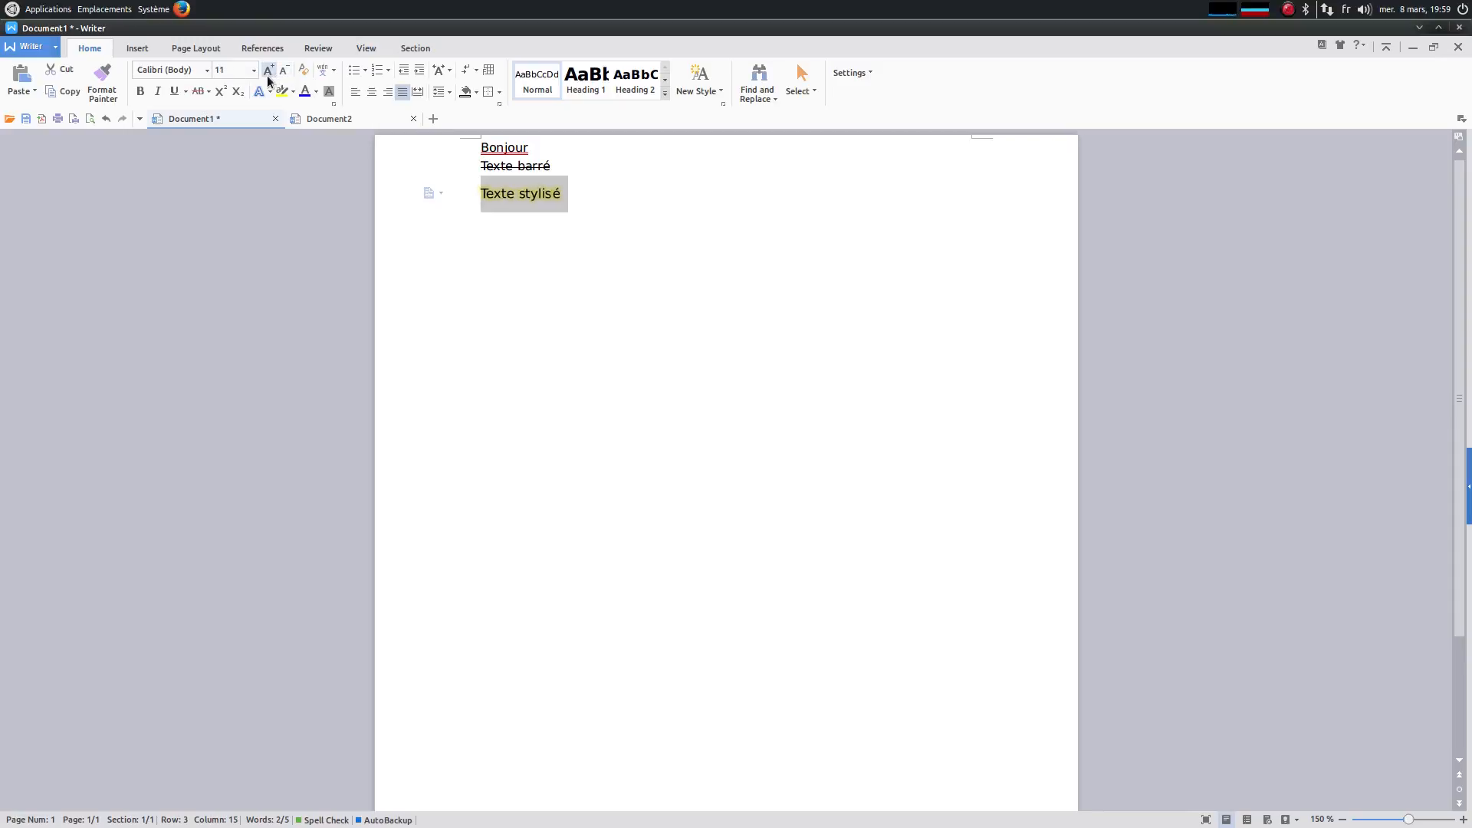
Try enlarging the line "Texte stylisé" beyond font size 16 and shrinking it down to 7.5.
click(268, 71)
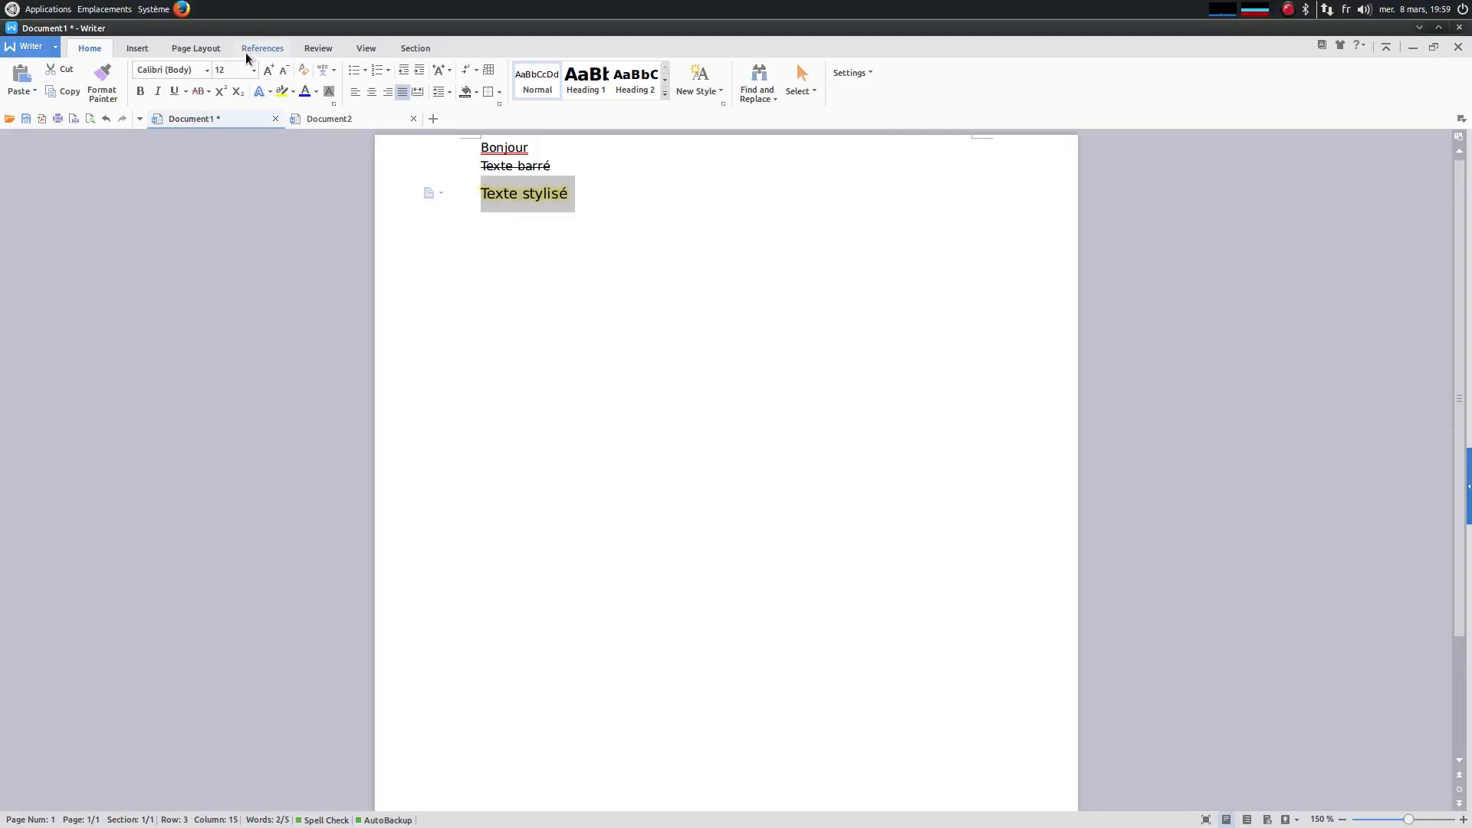
click(267, 70)
click(266, 70)
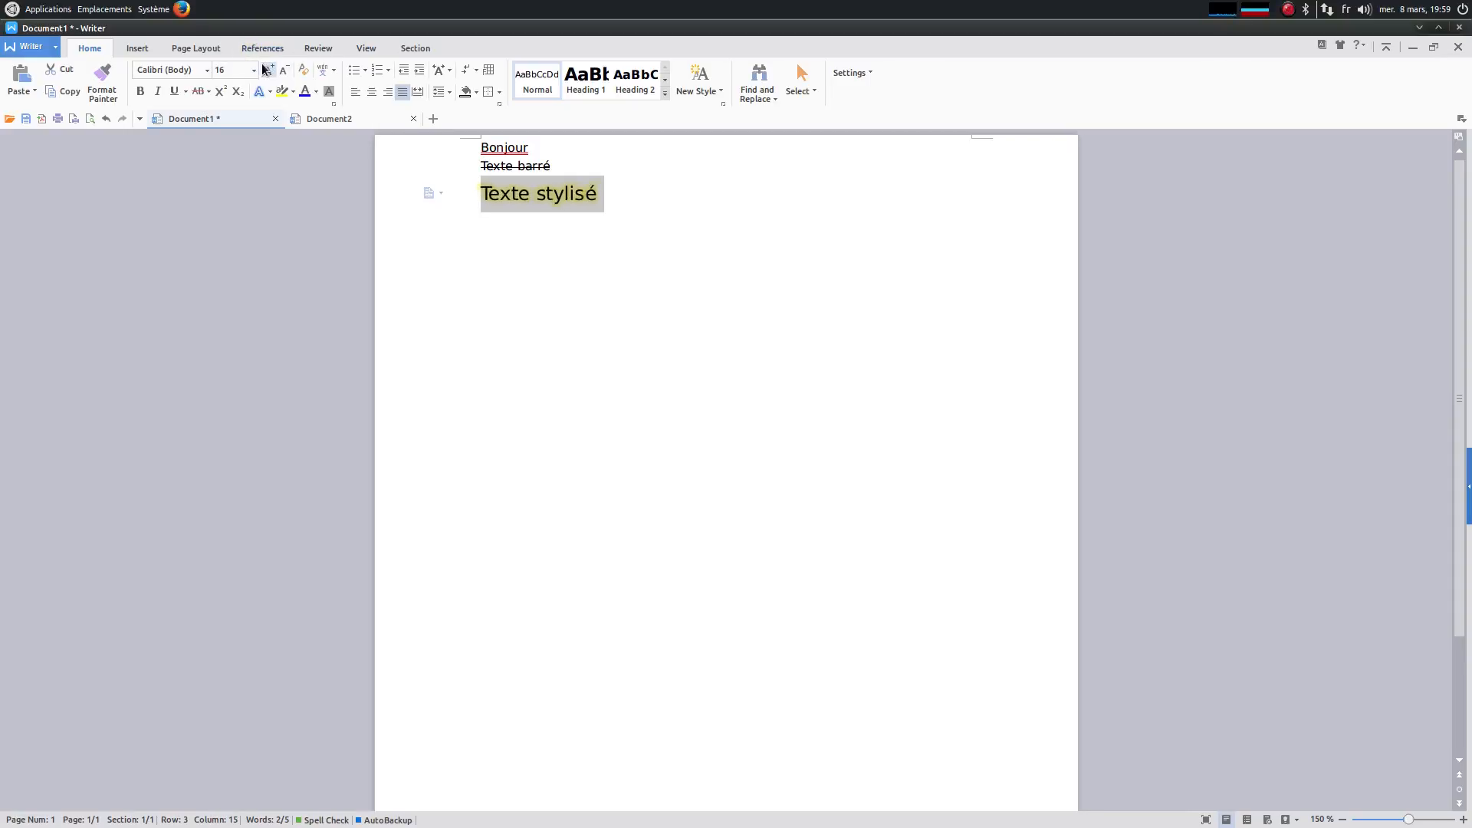
click(266, 70)
click(267, 70)
click(281, 71)
click(281, 70)
click(281, 70)
click(281, 71)
click(281, 70)
click(281, 70)
click(281, 70)
click(281, 70)
click(282, 71)
click(281, 71)
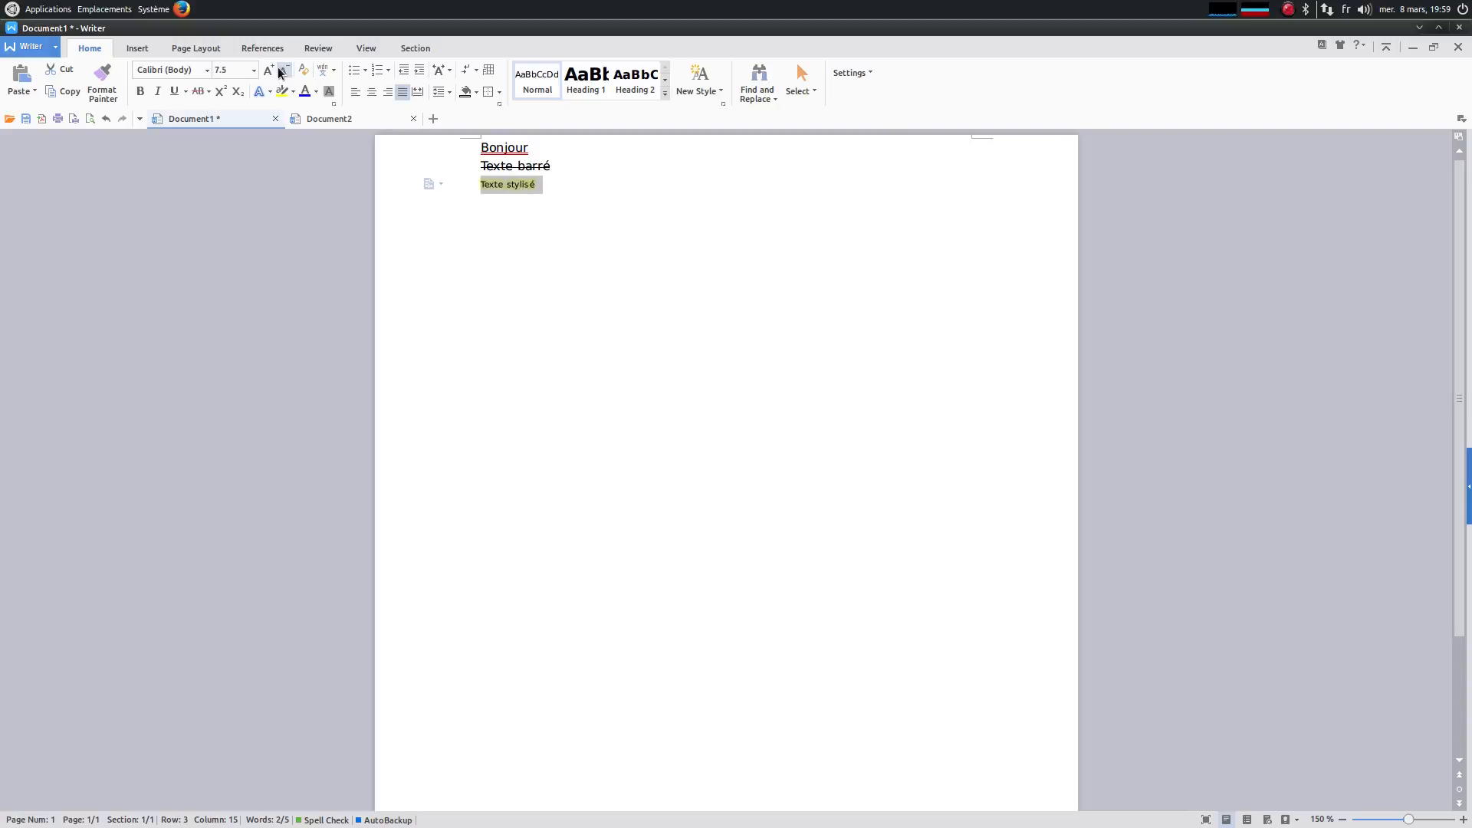
Increase the font size of the line "Texte stylisé" to 20.
click(270, 70)
click(270, 71)
click(270, 71)
click(274, 72)
click(275, 72)
click(274, 72)
click(274, 72)
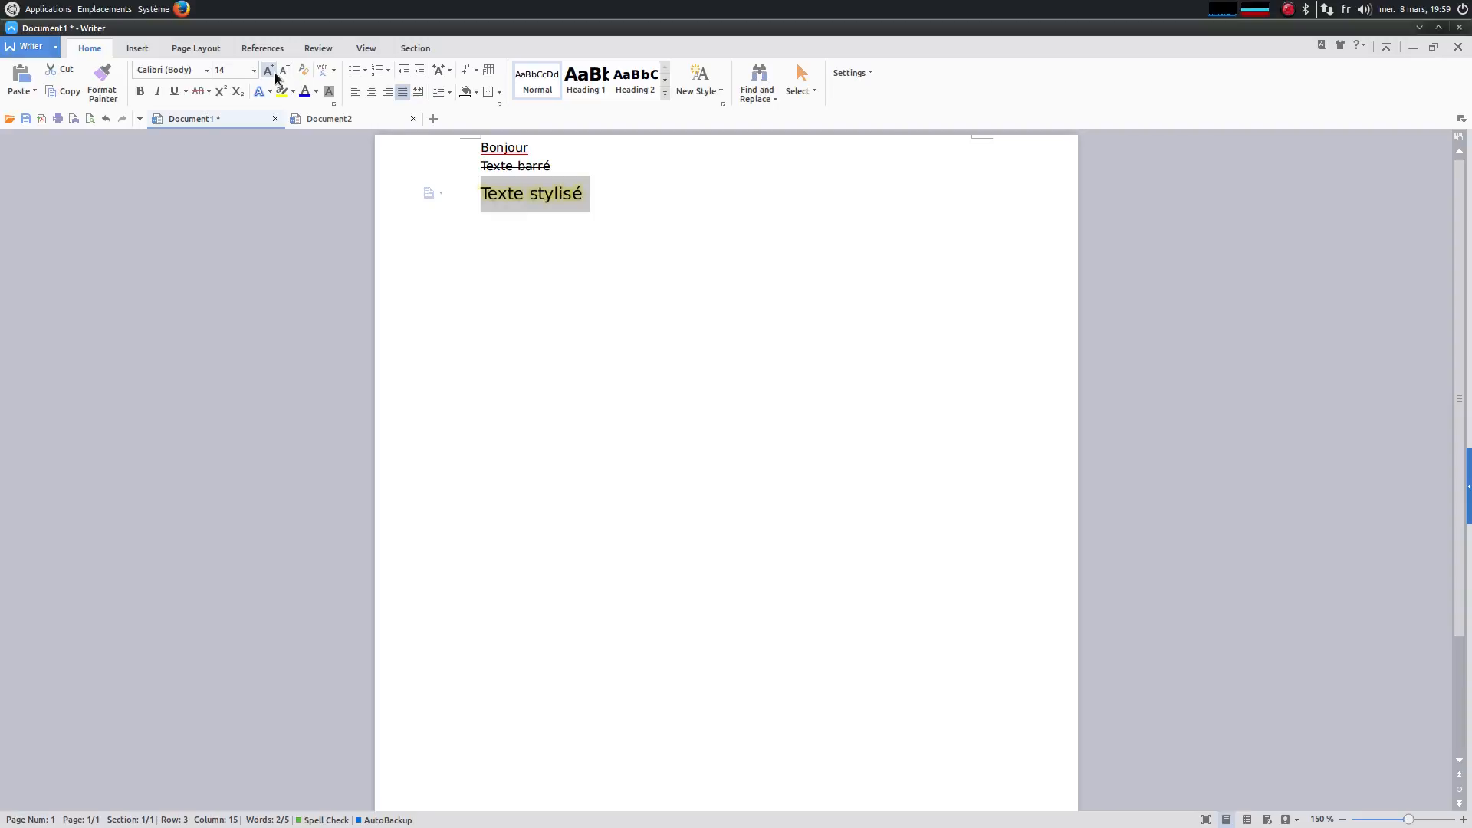
click(282, 72)
click(282, 72)
click(269, 71)
click(269, 71)
click(269, 70)
click(268, 70)
click(283, 70)
click(283, 70)
click(269, 70)
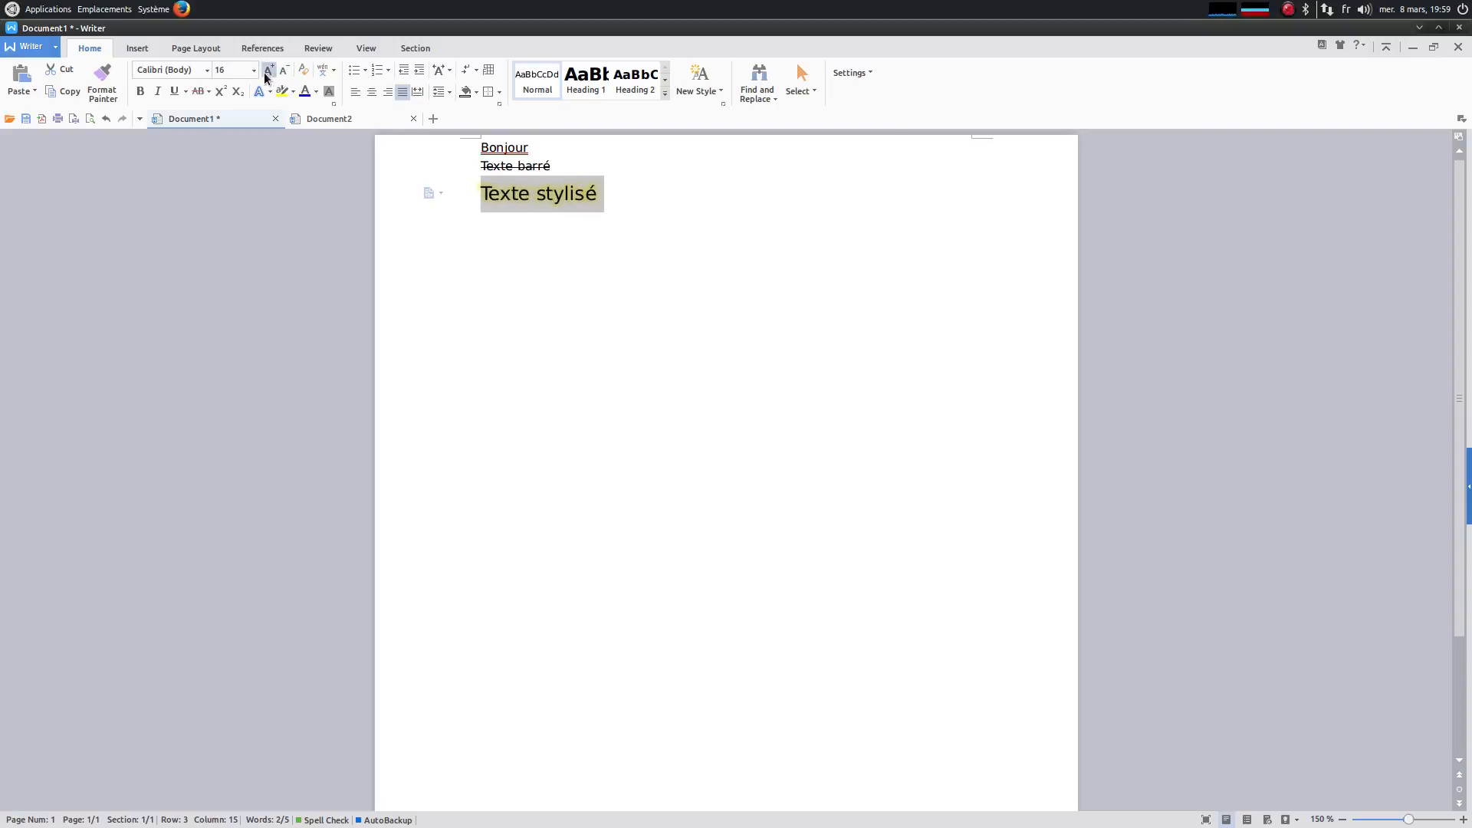
click(268, 70)
click(268, 70)
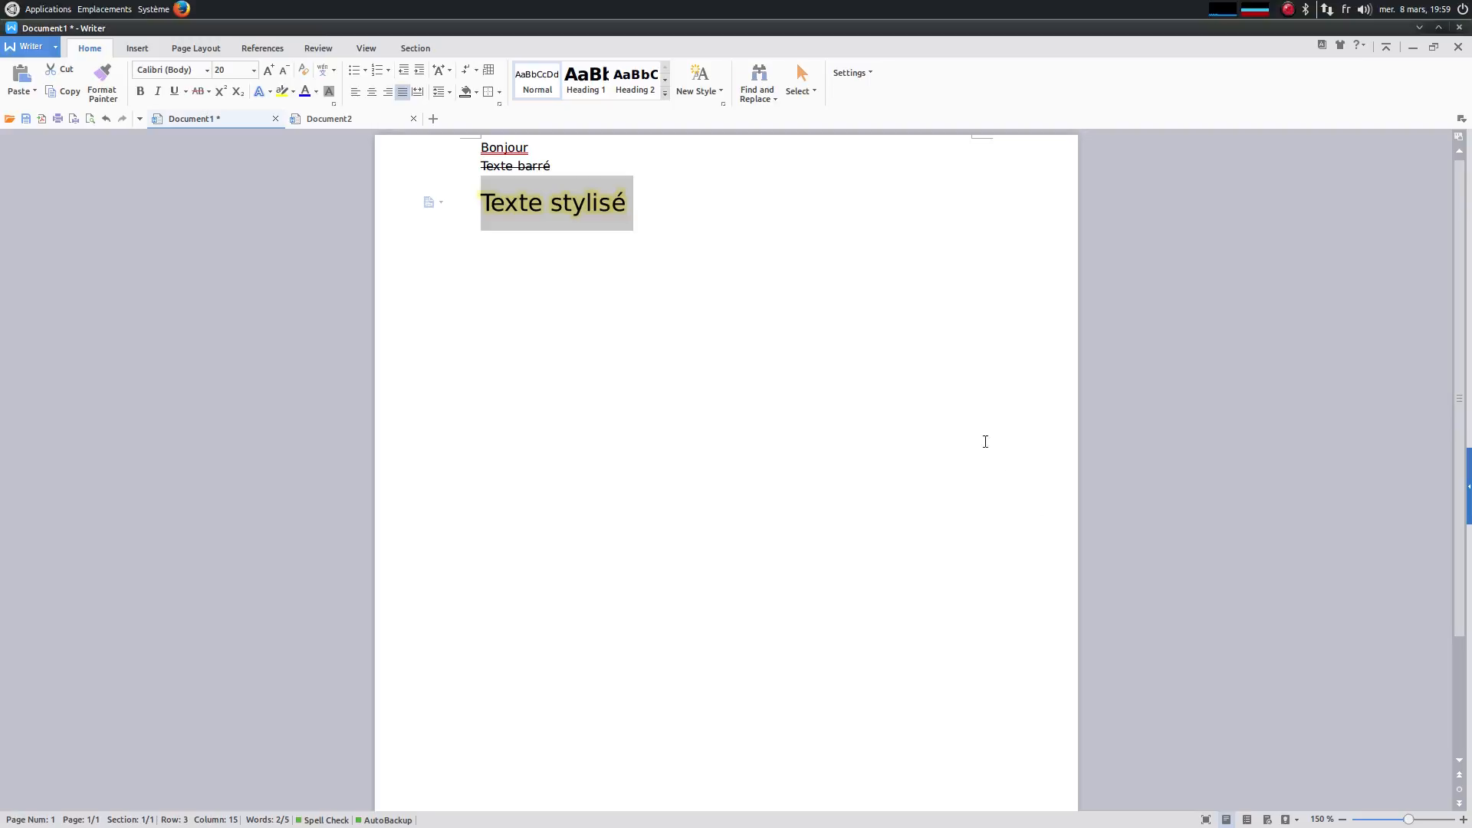
Add a new line below "Texte stylisé" reading "Ce matin" at font size 20.
key(End)
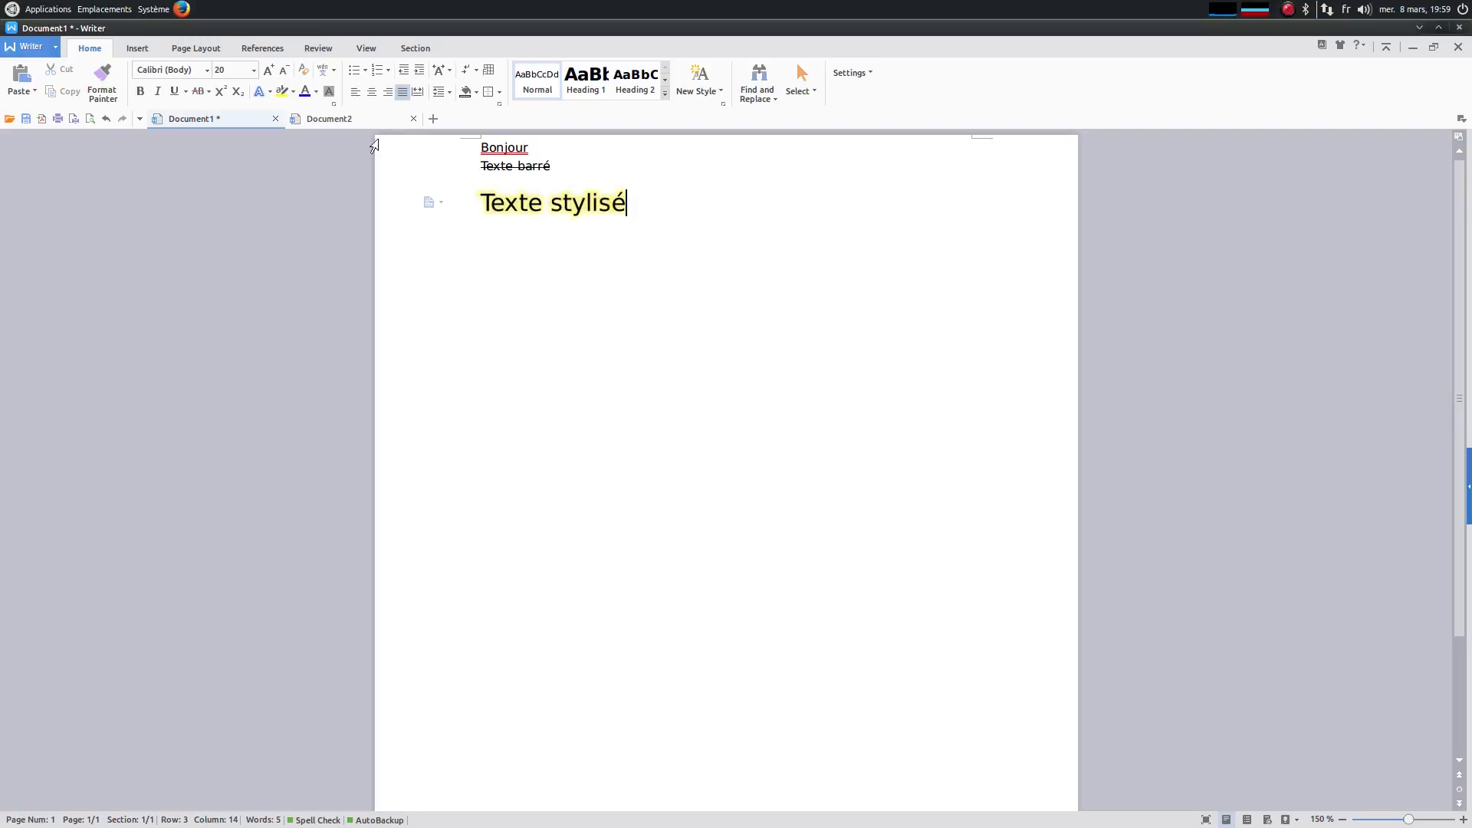
key(Return)
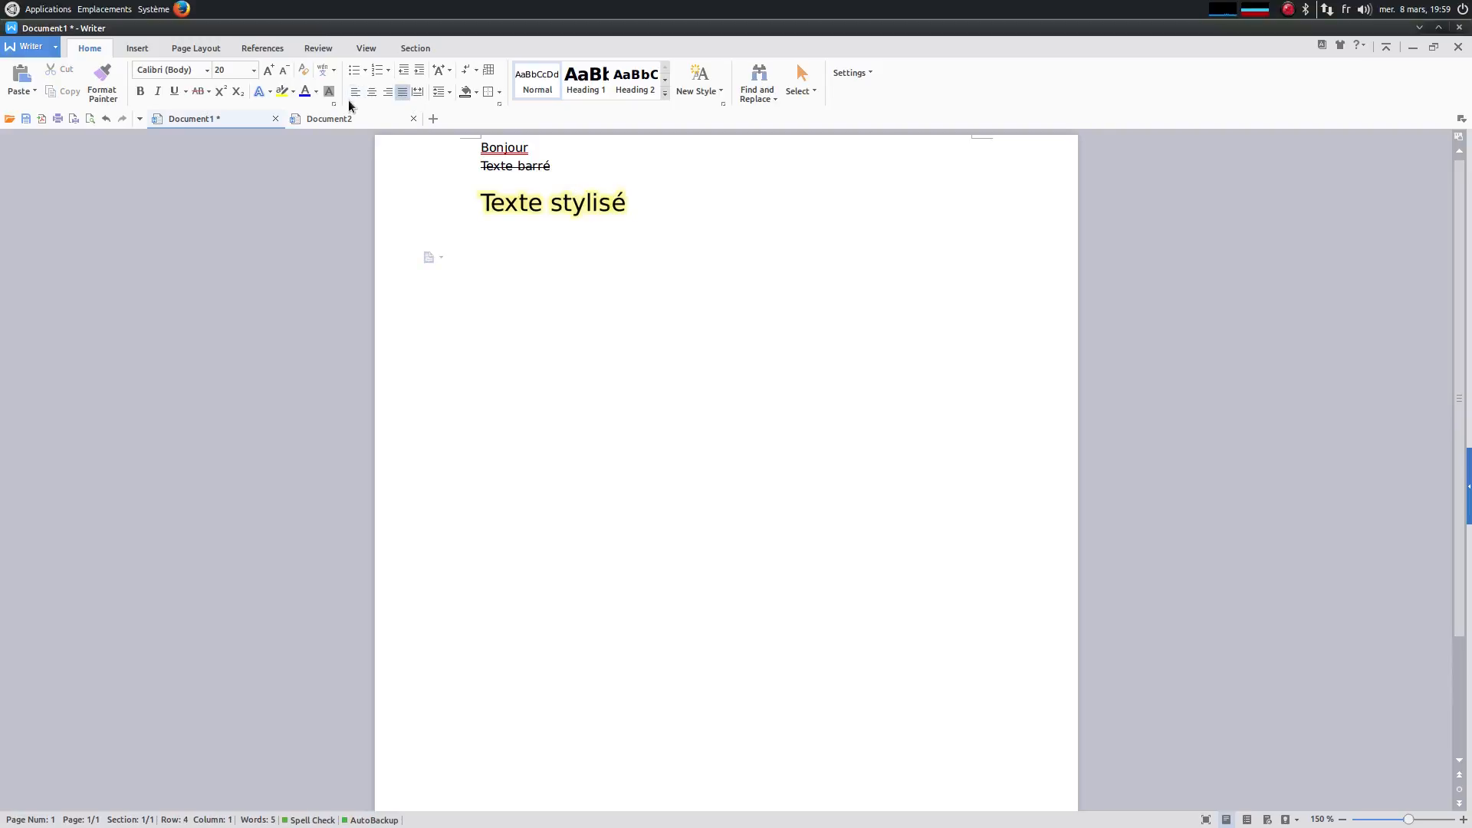
click(254, 70)
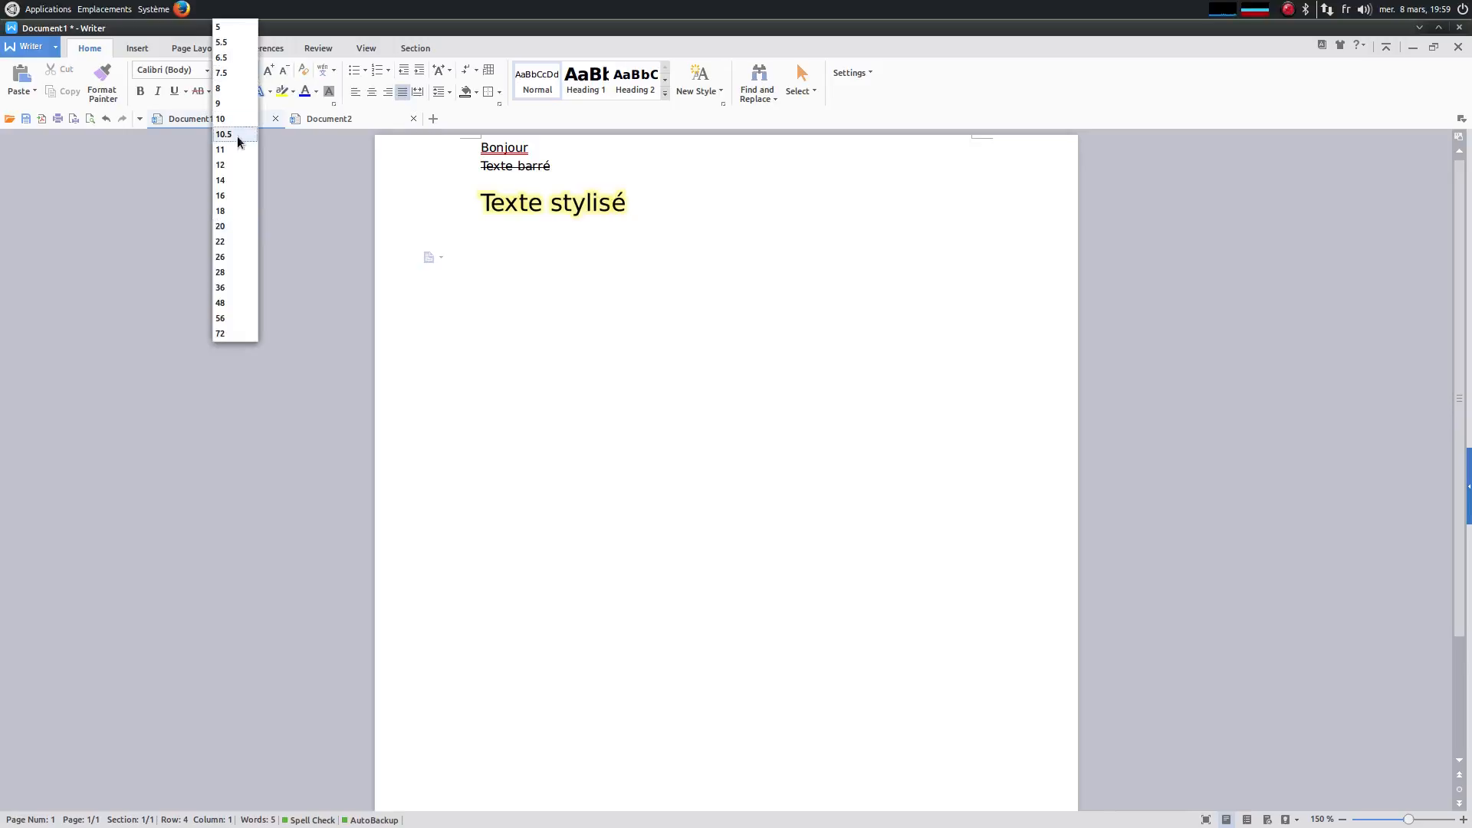
click(221, 227)
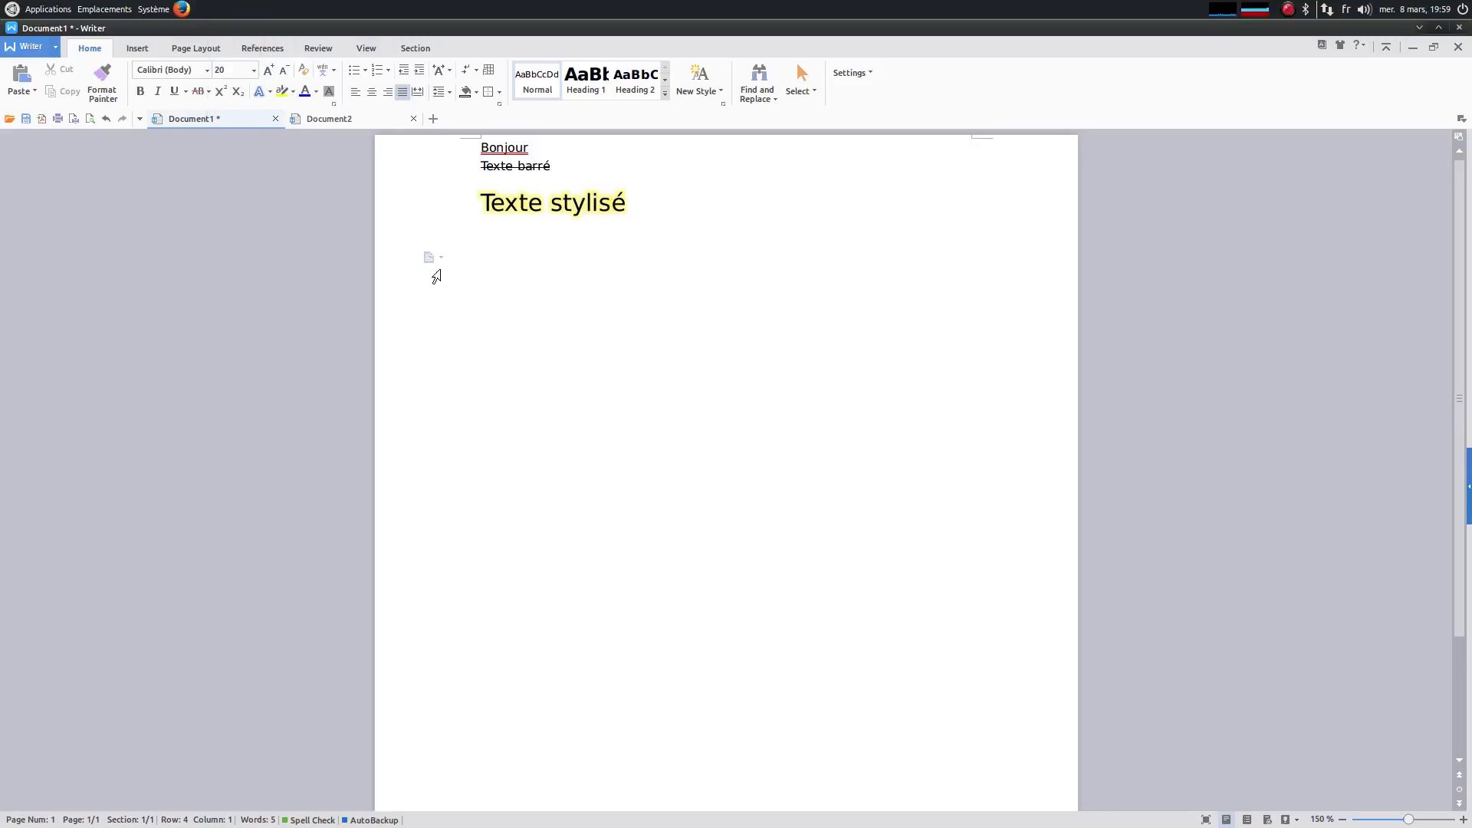
text(Ce matin)
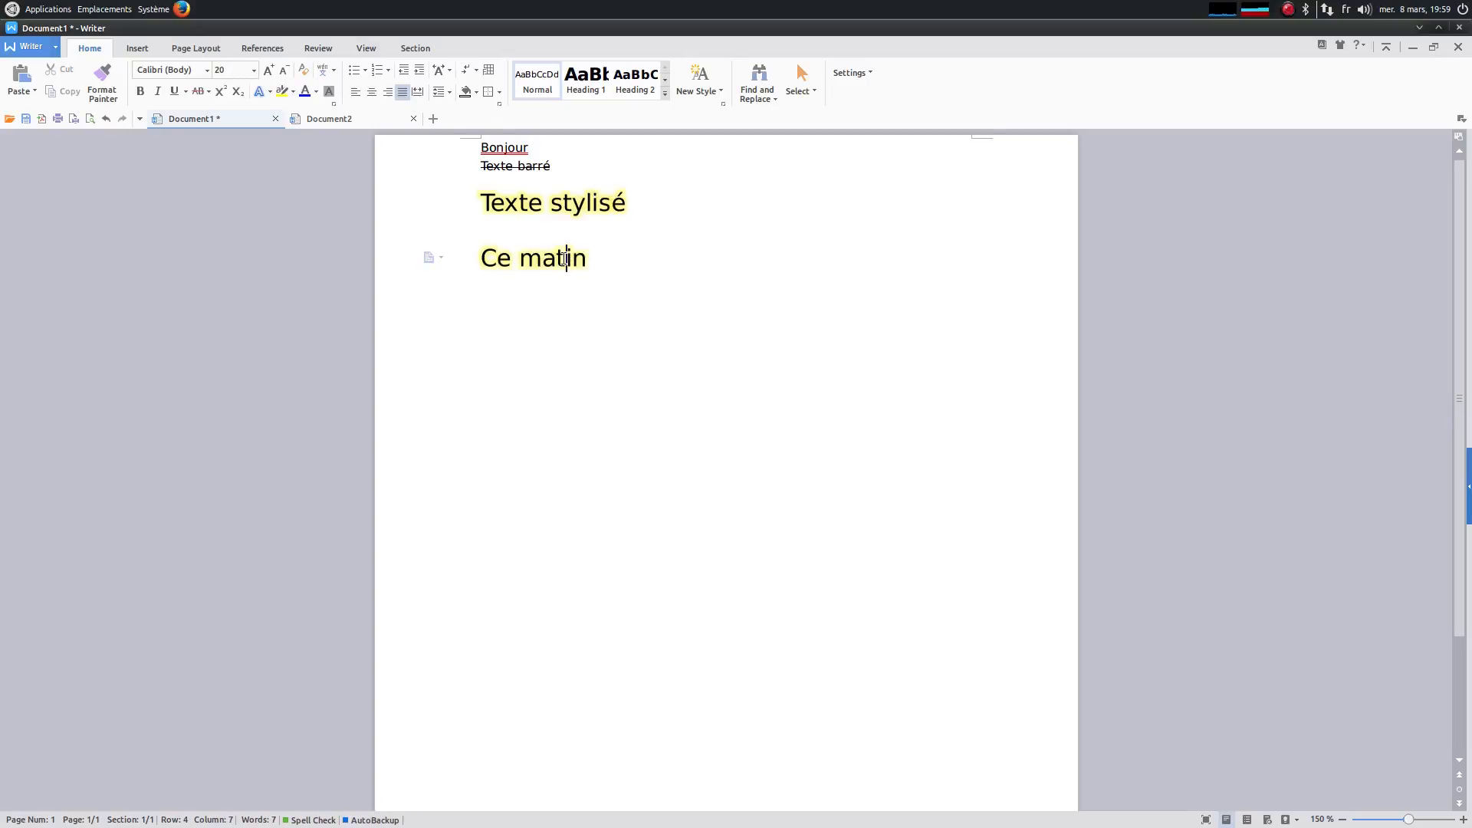
Remove the glow from "Ce matin" and continue it with "le petit lapin s'est réveillé et est allé à l'école en compagnie de son copain l'ours.".
drag(589, 257, 483, 257)
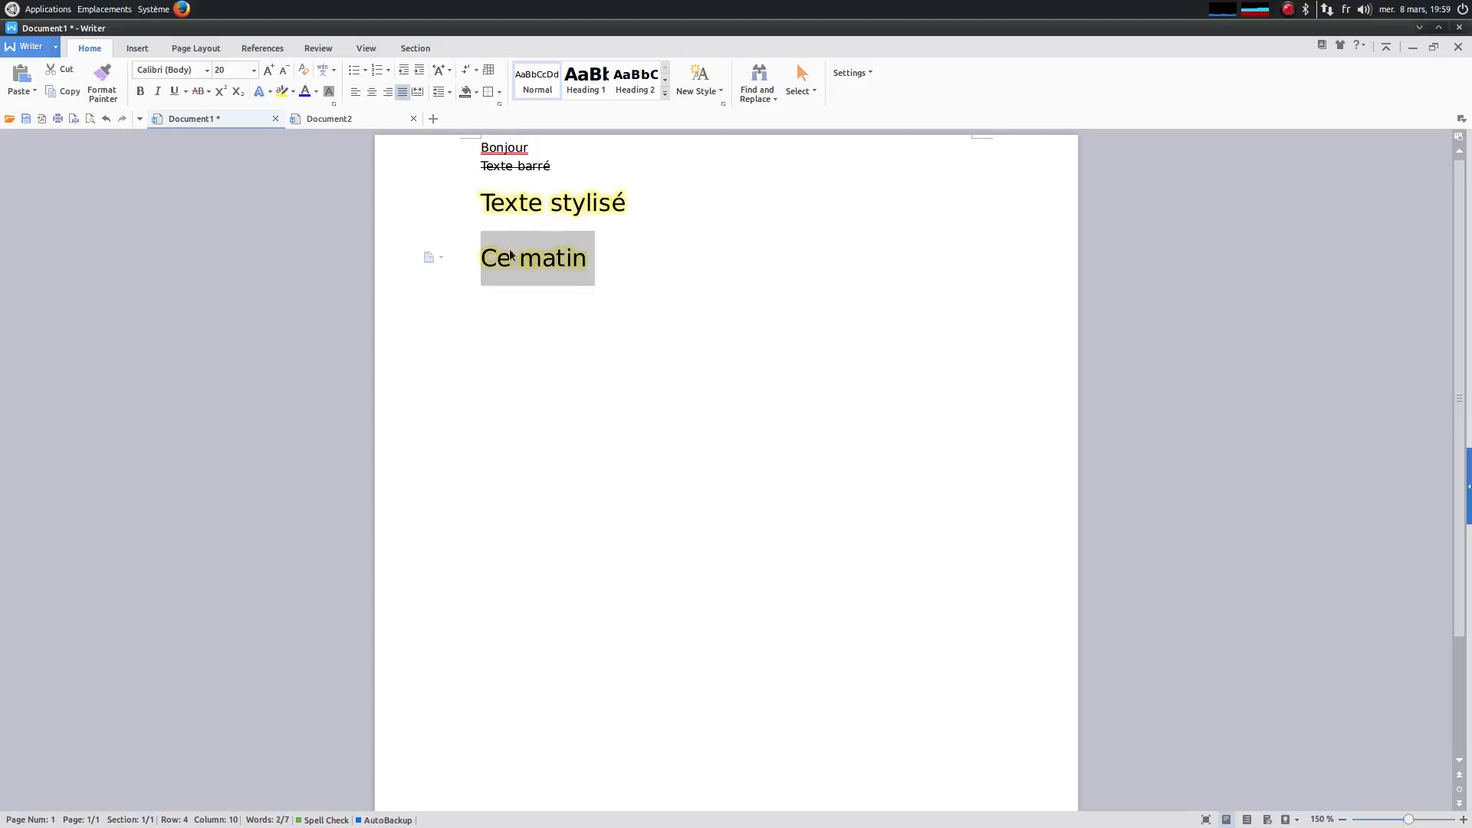
click(271, 92)
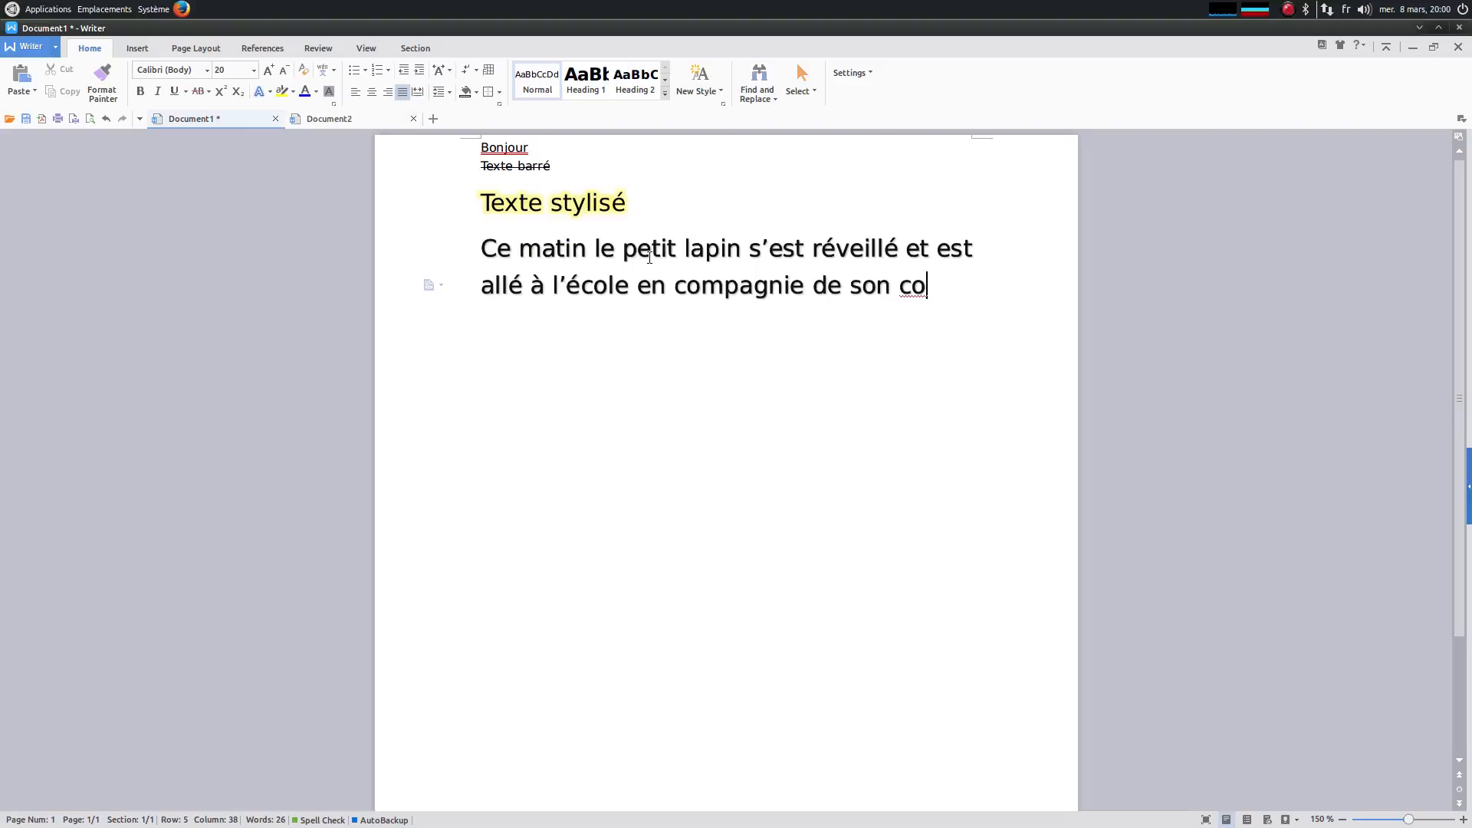
text(p)
text(ain l'ours)
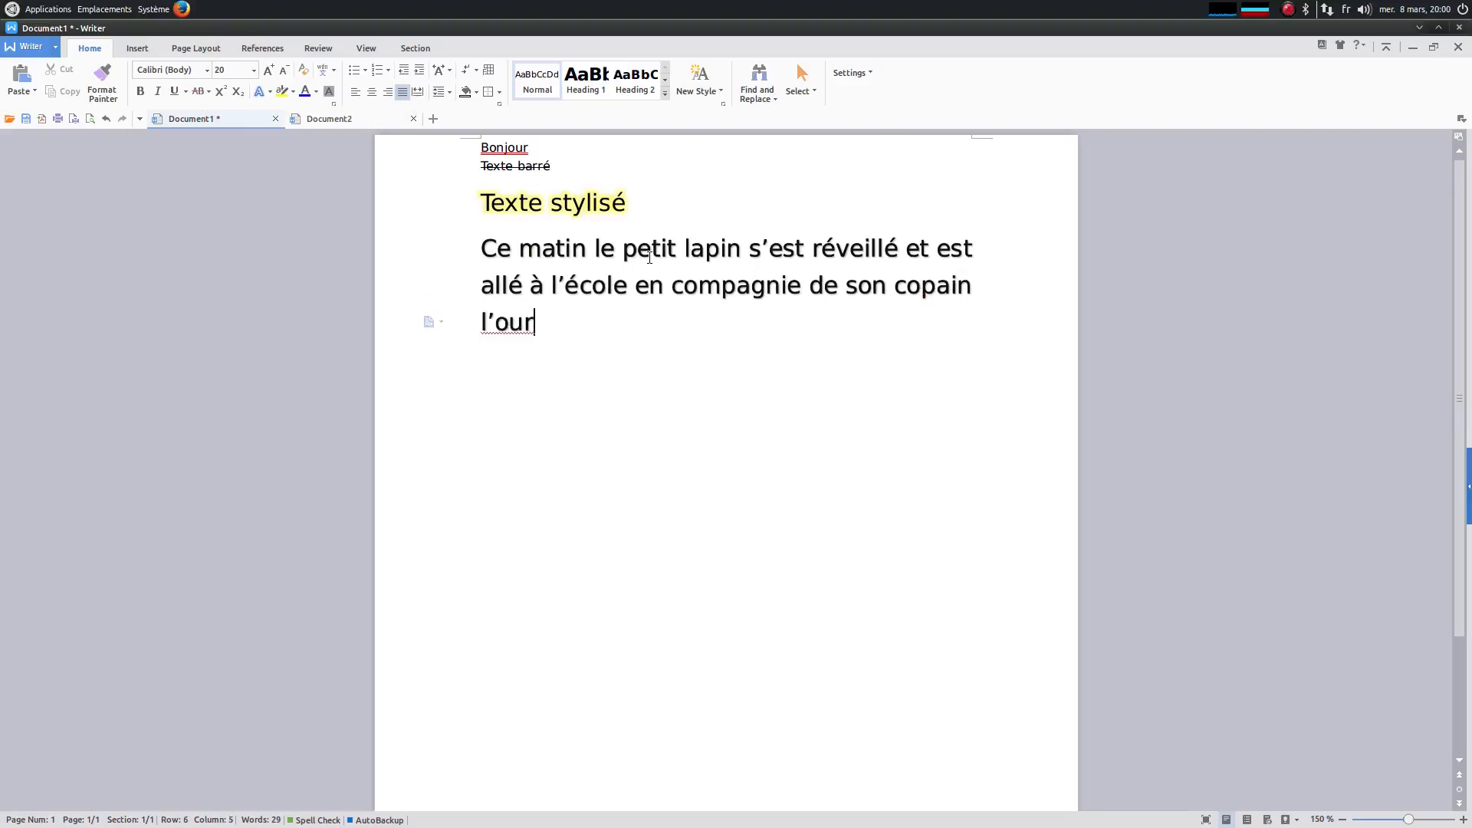
text(.)
Left-align the paragraph about the "petit lapin" and place the cursor at its end.
drag(592, 330, 427, 244)
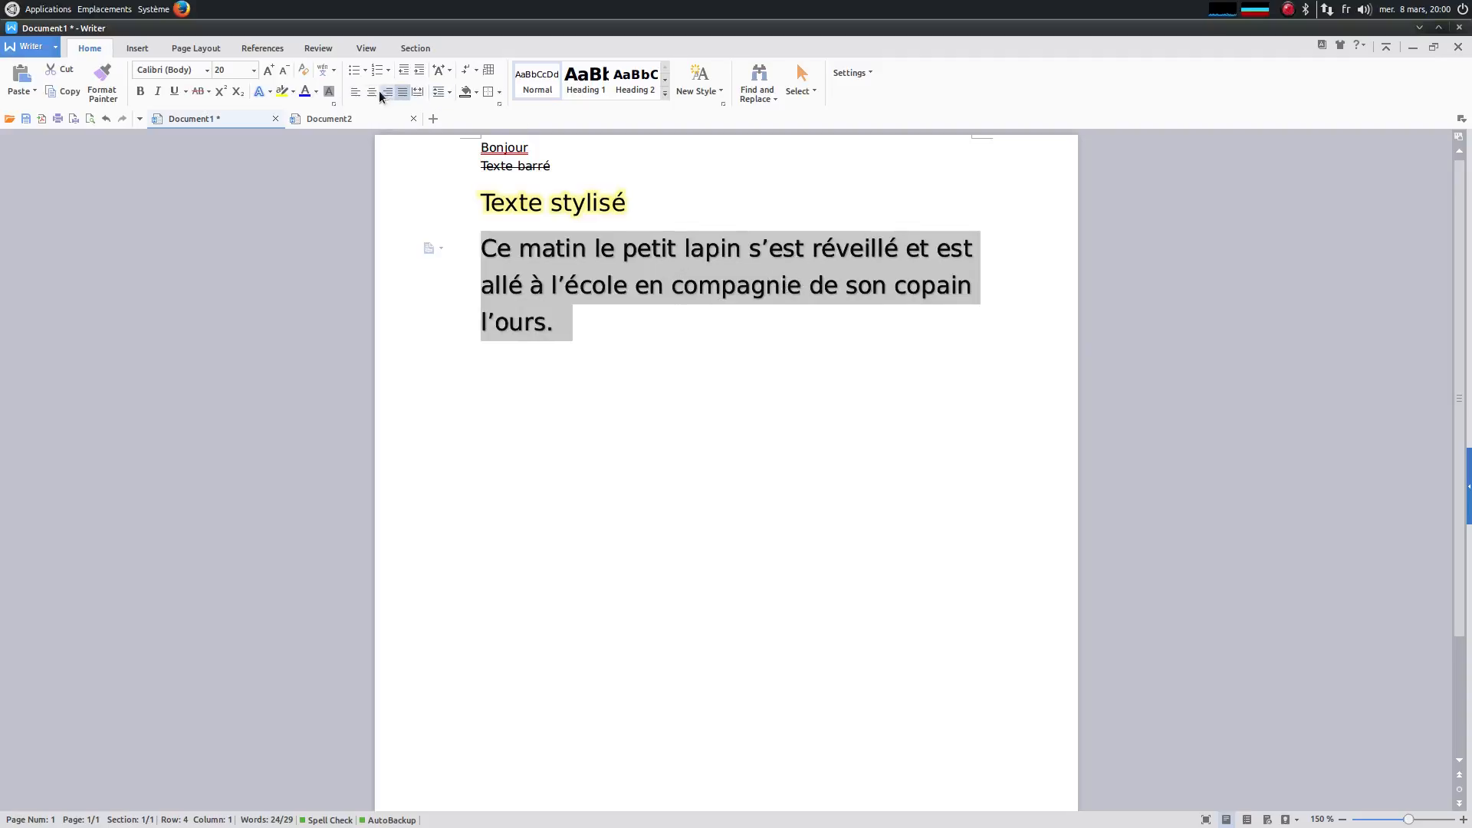
click(359, 90)
click(645, 337)
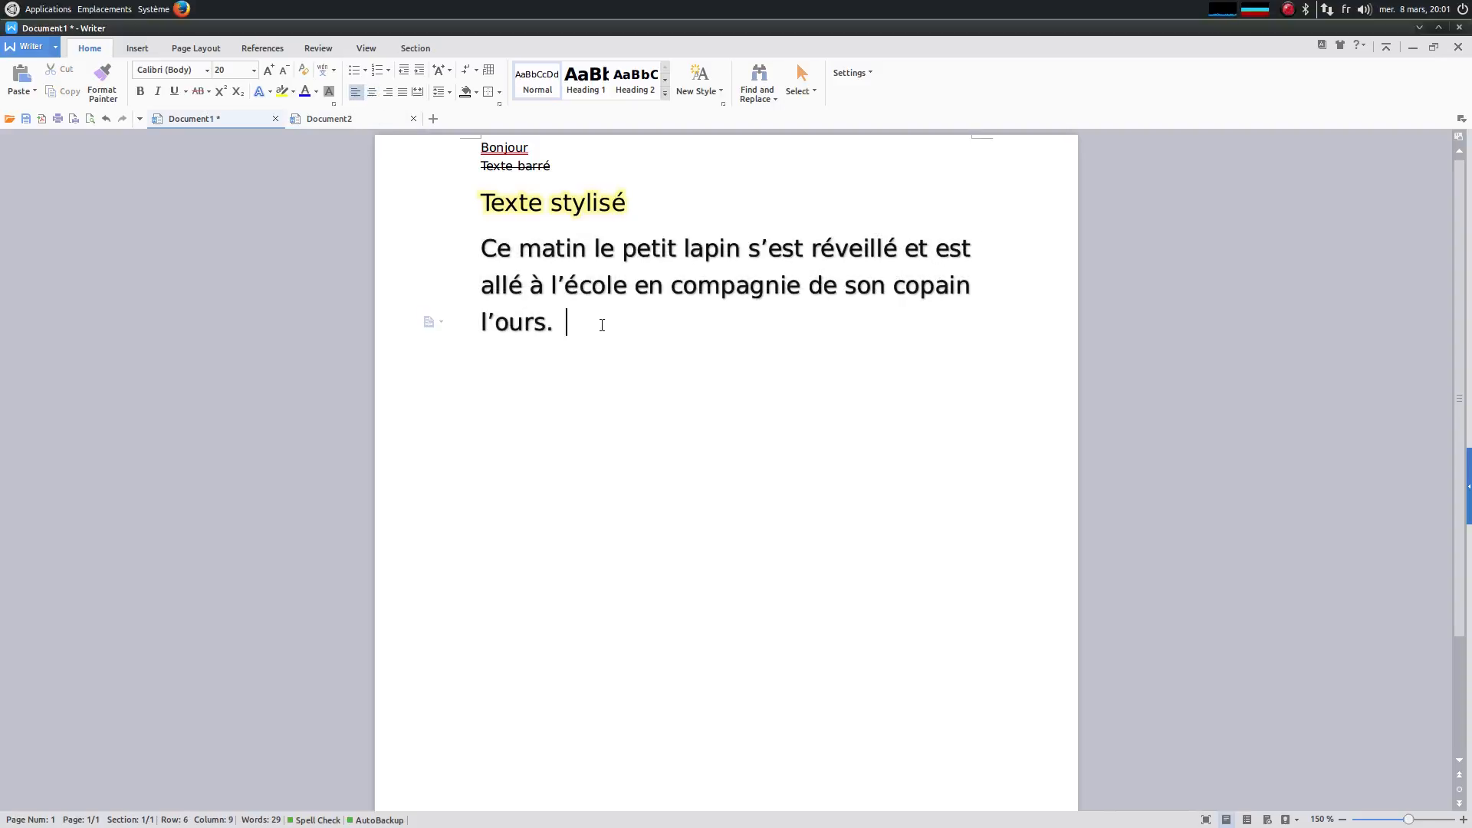
Continue the paragraph with "Ils ont mangé des croissants sur le quai de la gare." and set the whole paragraph to font size 12.
text(Il)
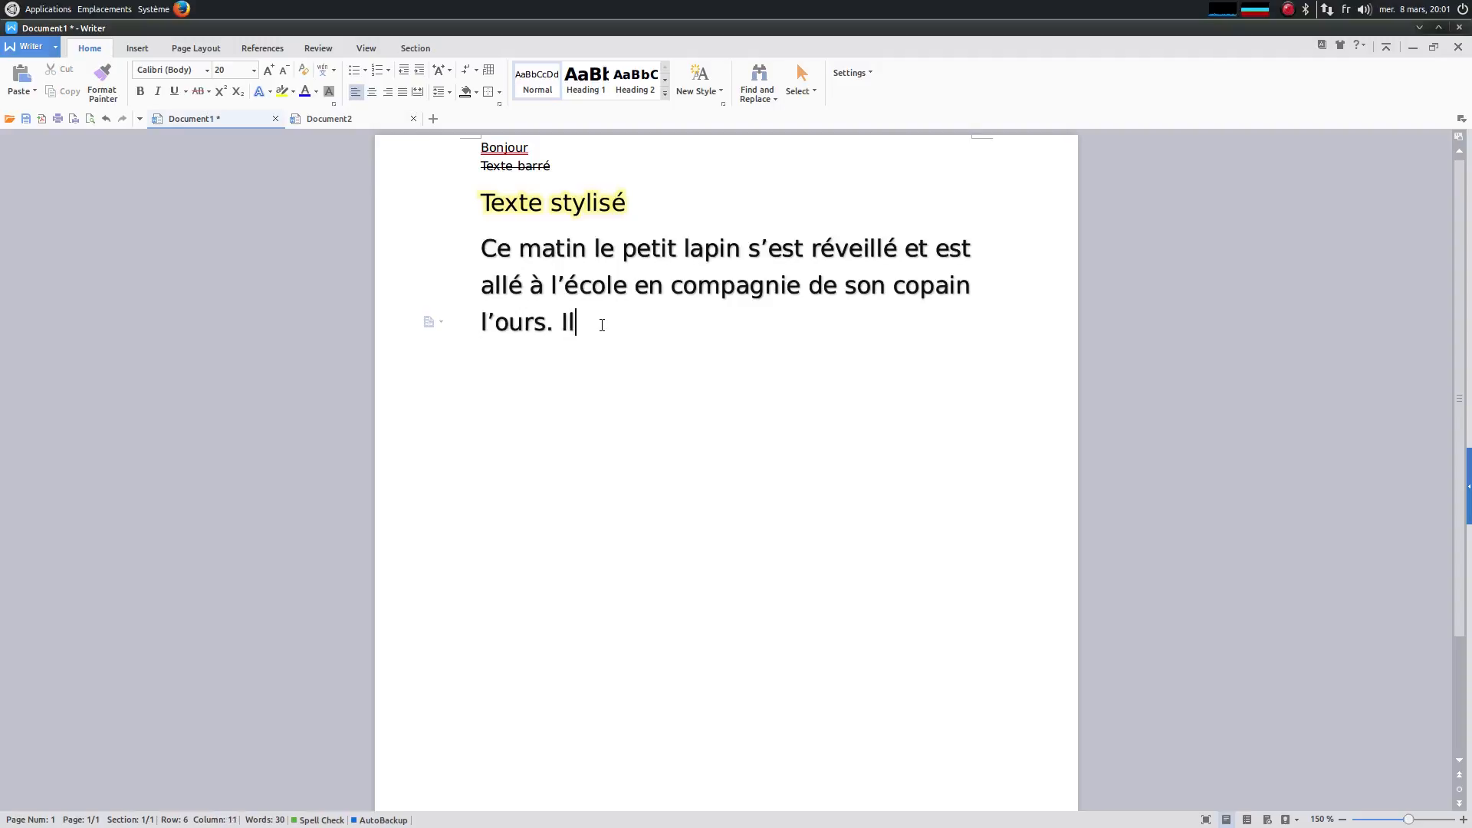
text(s ont man)
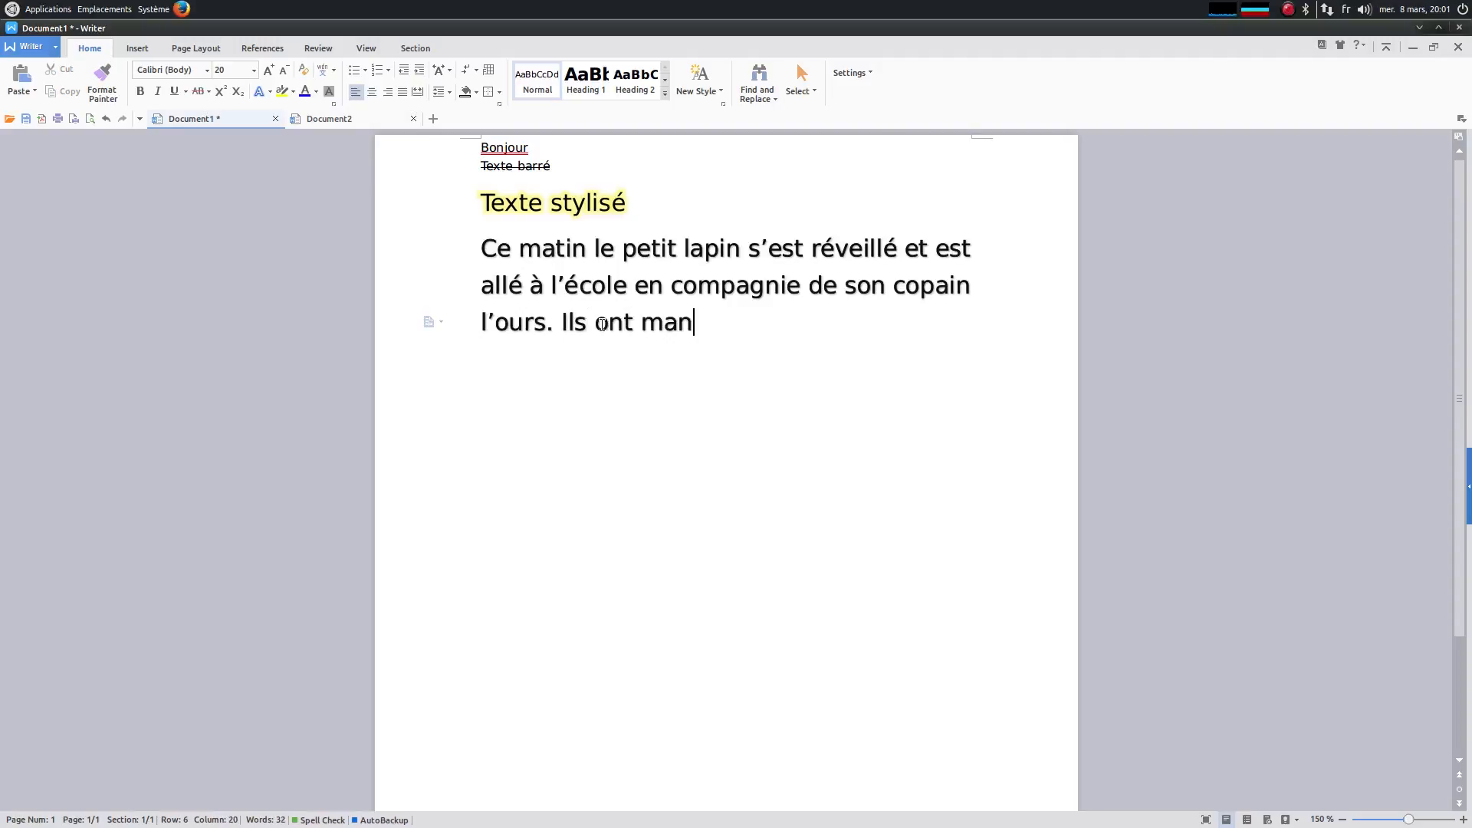
text(gé des )
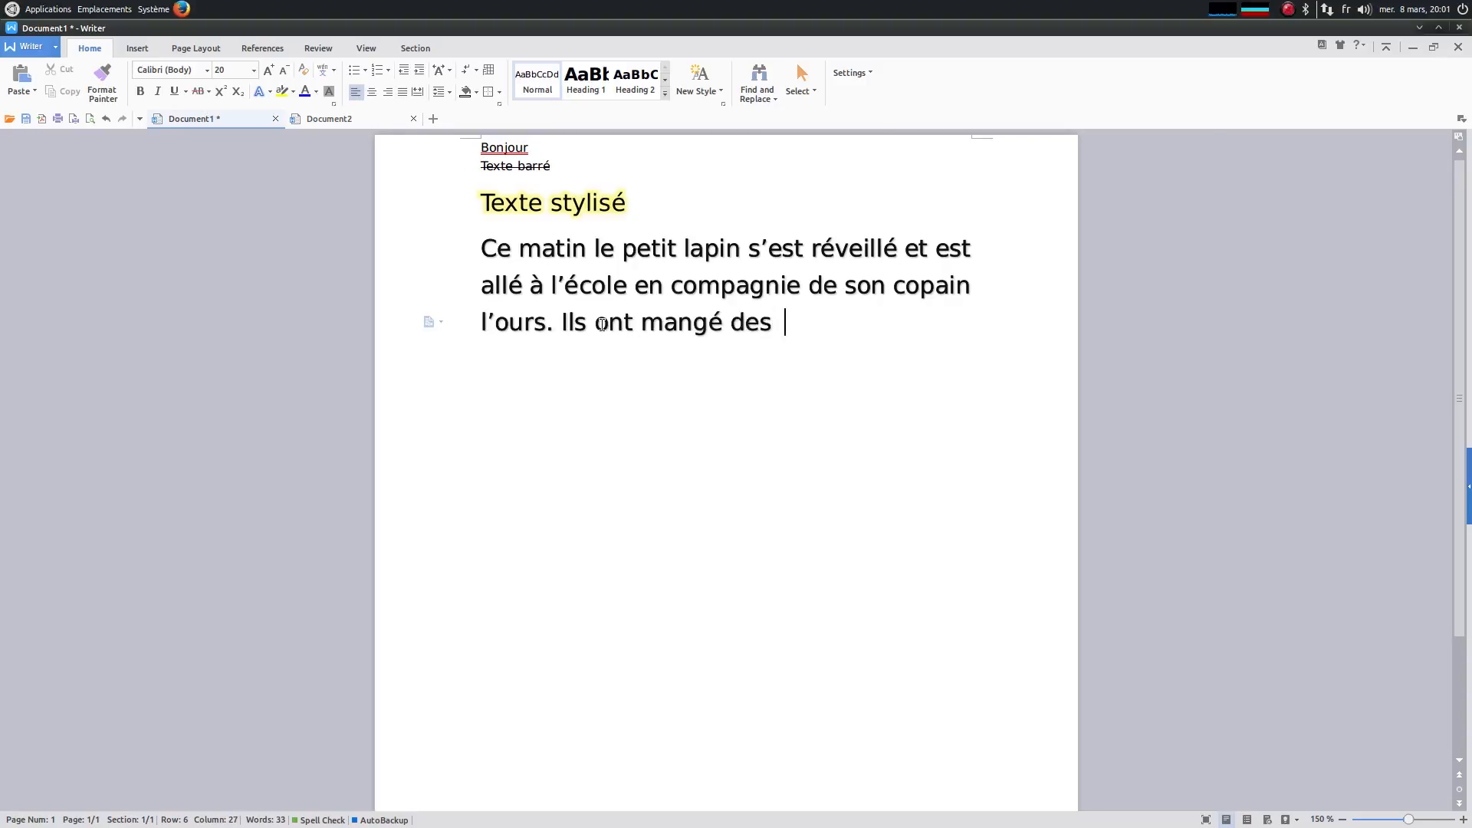
text(croissants sur le )
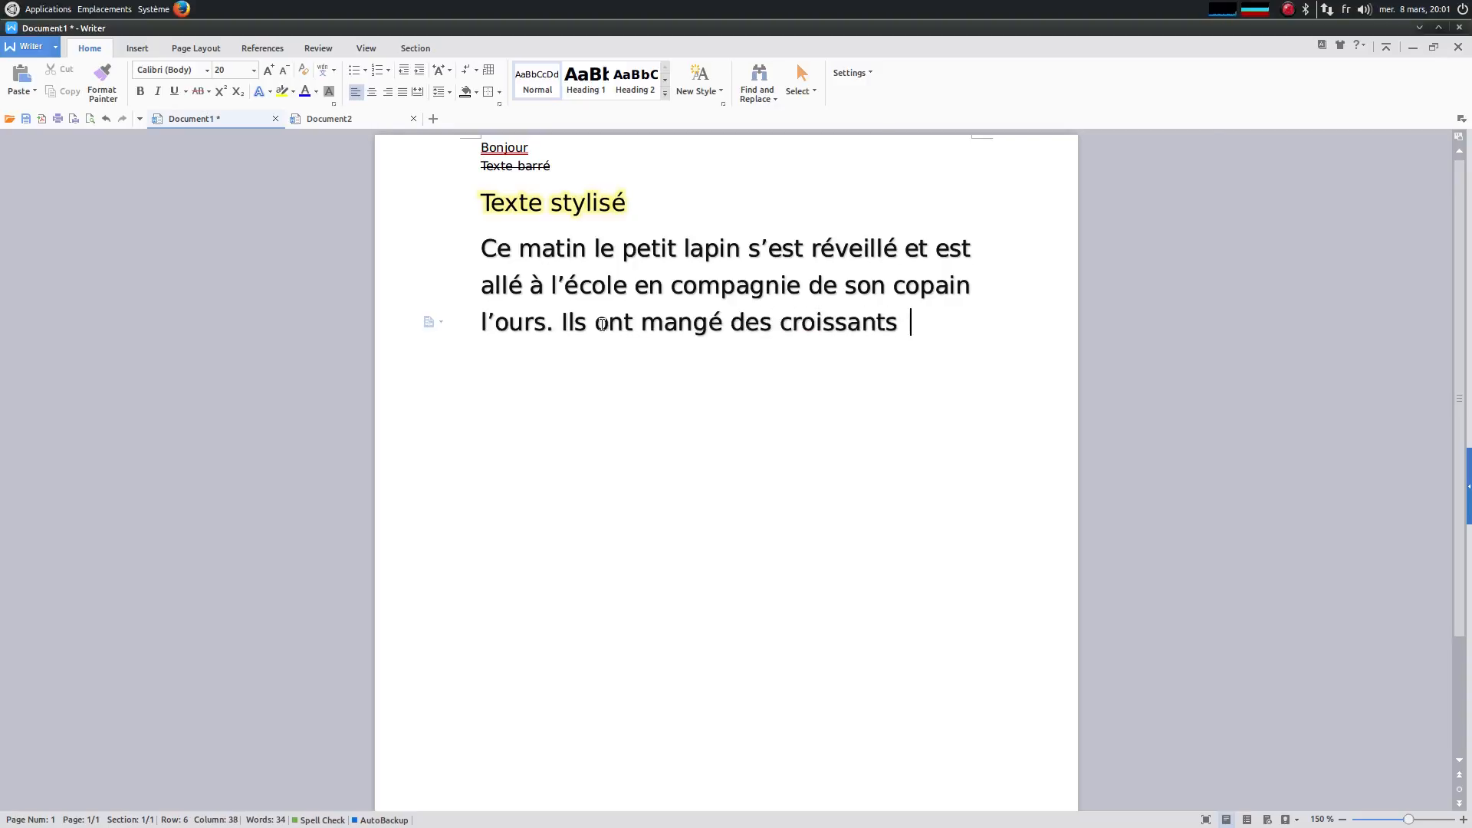
text(quai de la)
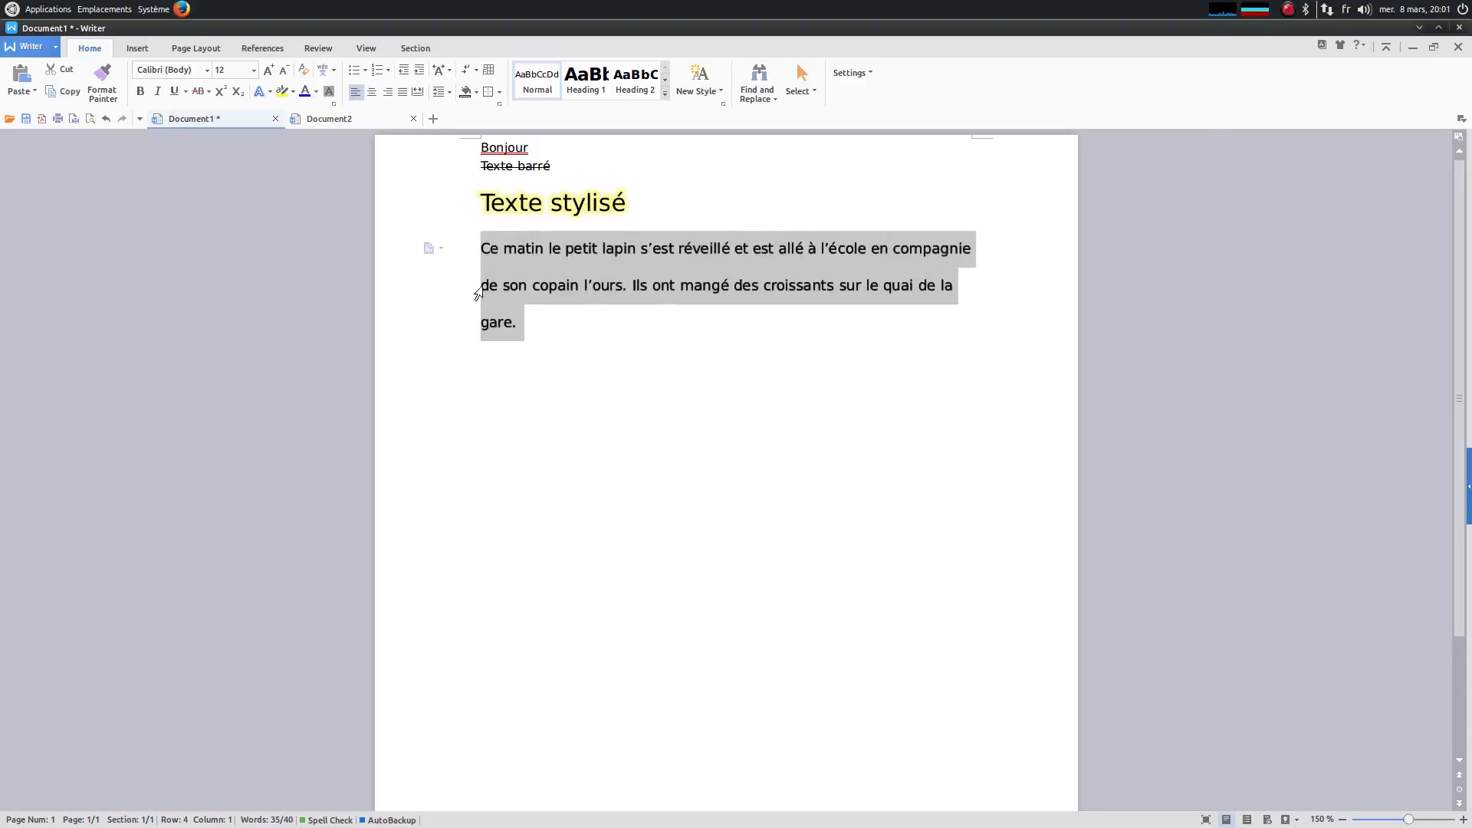
click(673, 342)
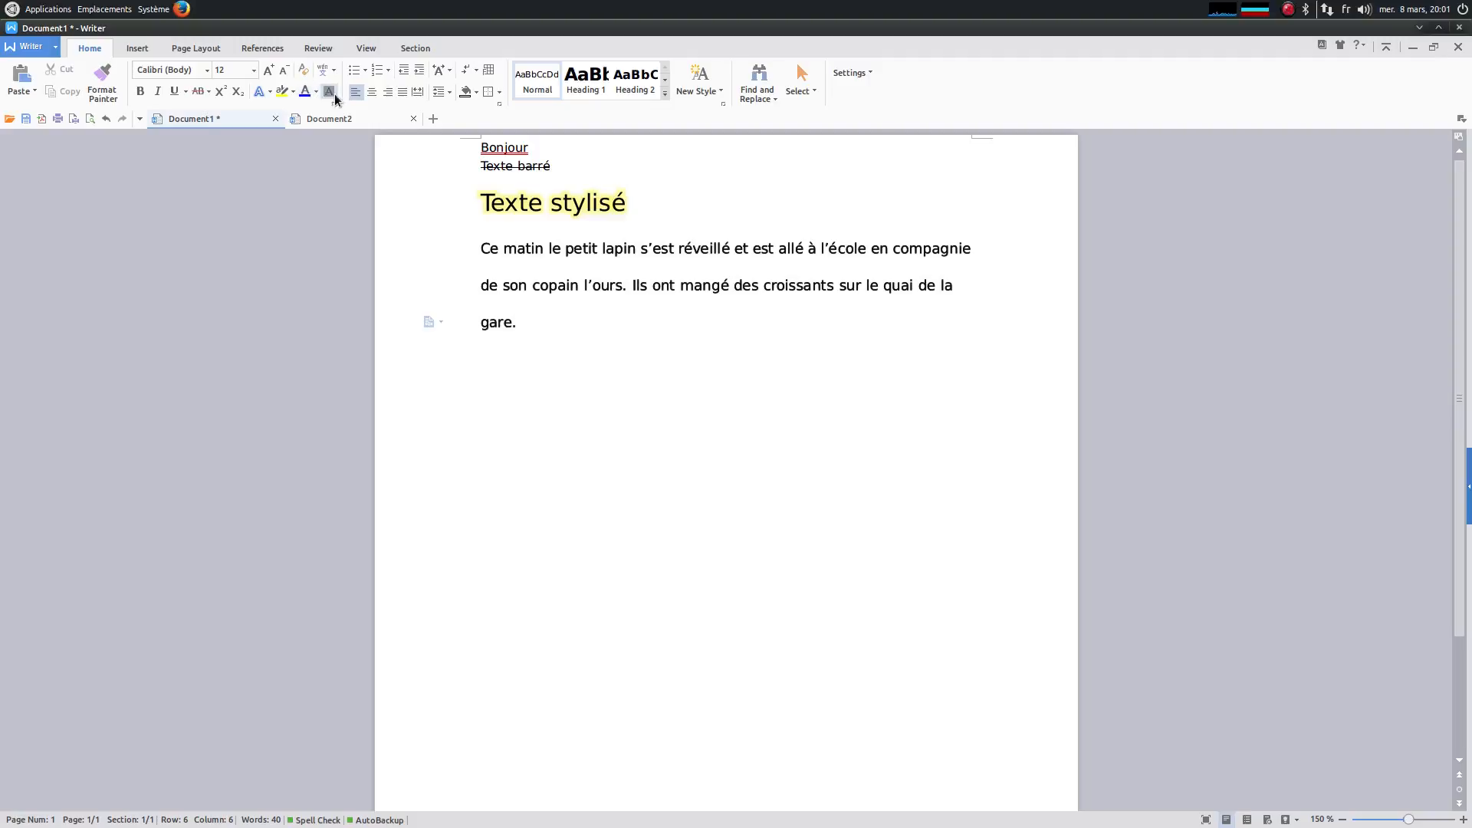
Examine where each line of the left-aligned paragraph ends.
click(983, 250)
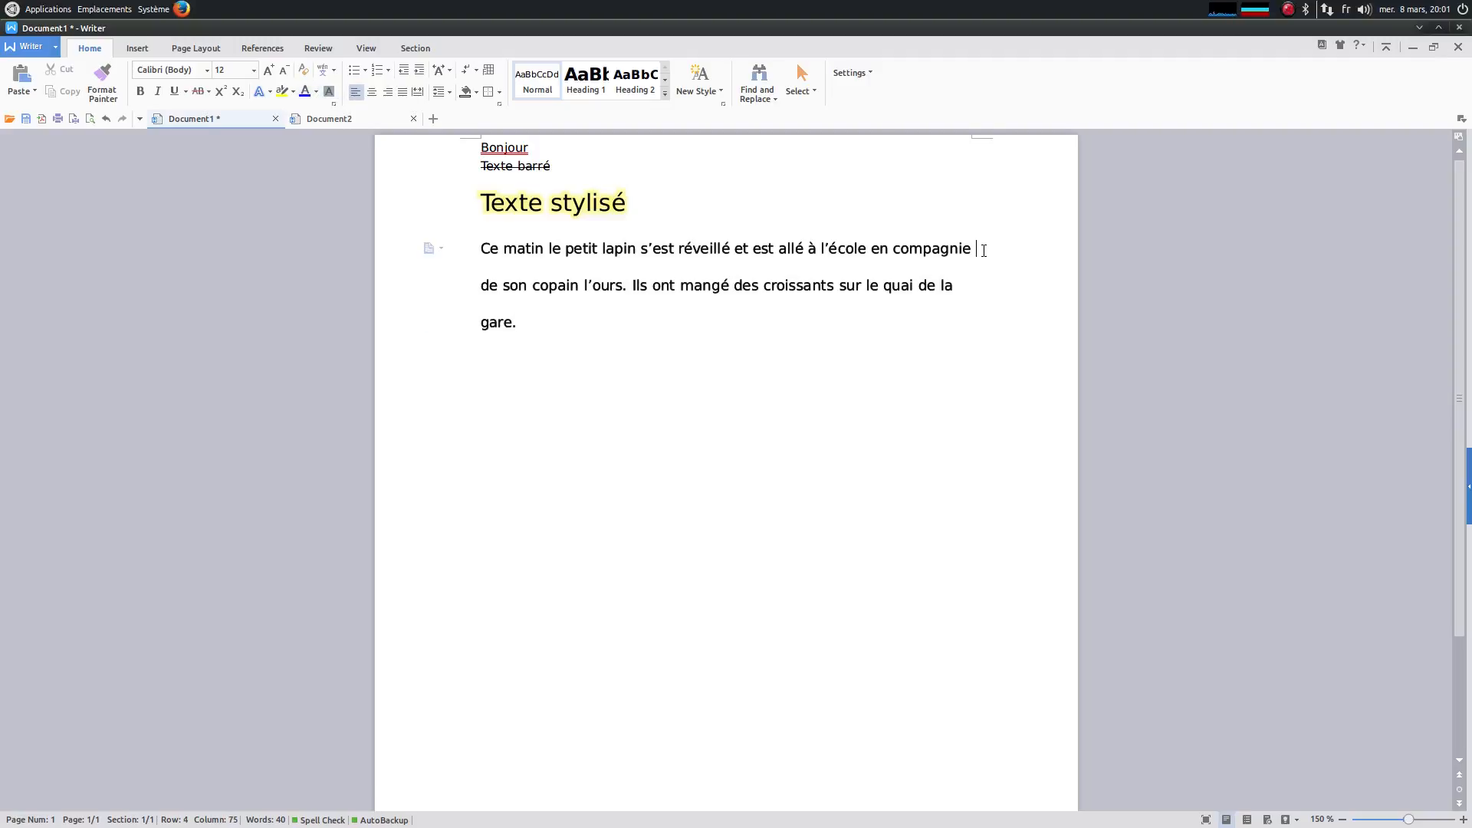
key(Down)
key(Down)
key(Up)
key(Down)
key(Up)
key(Up)
key(Up)
key(Down)
key(Down)
key(Down)
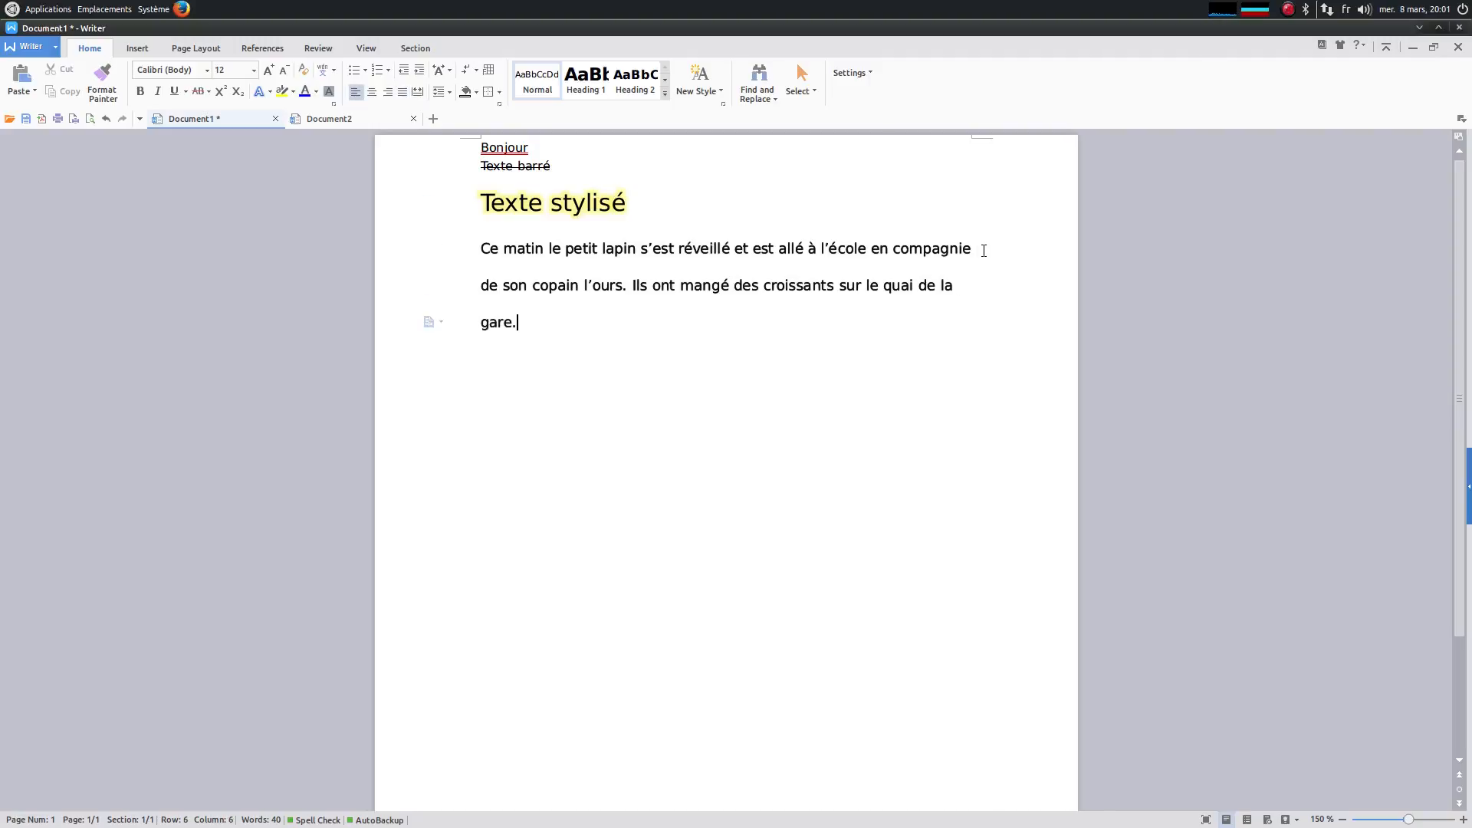
Try centred and right alignment on the "petit lapin" paragraph and finish with justified alignment.
click(371, 93)
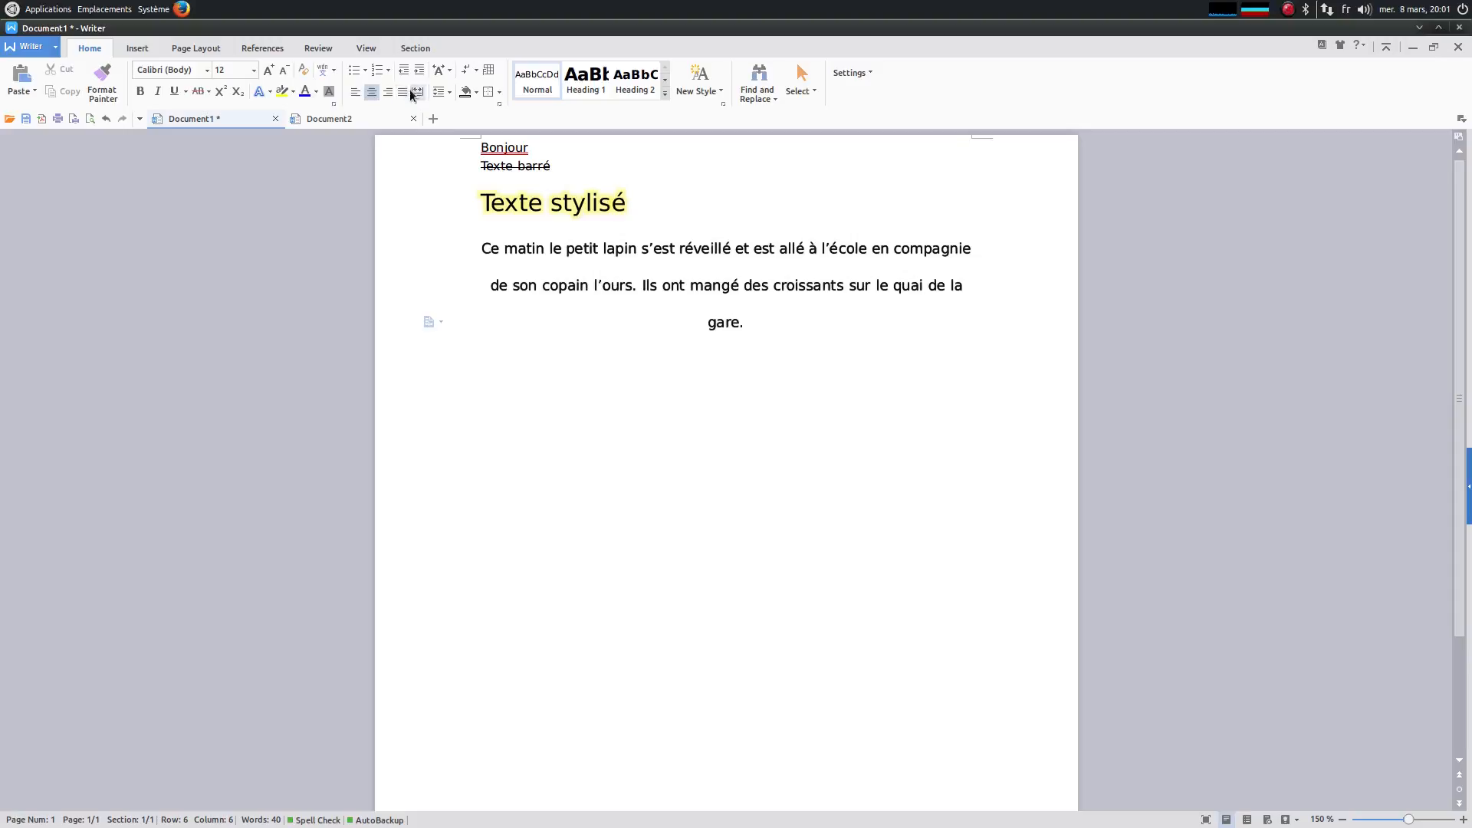
click(388, 92)
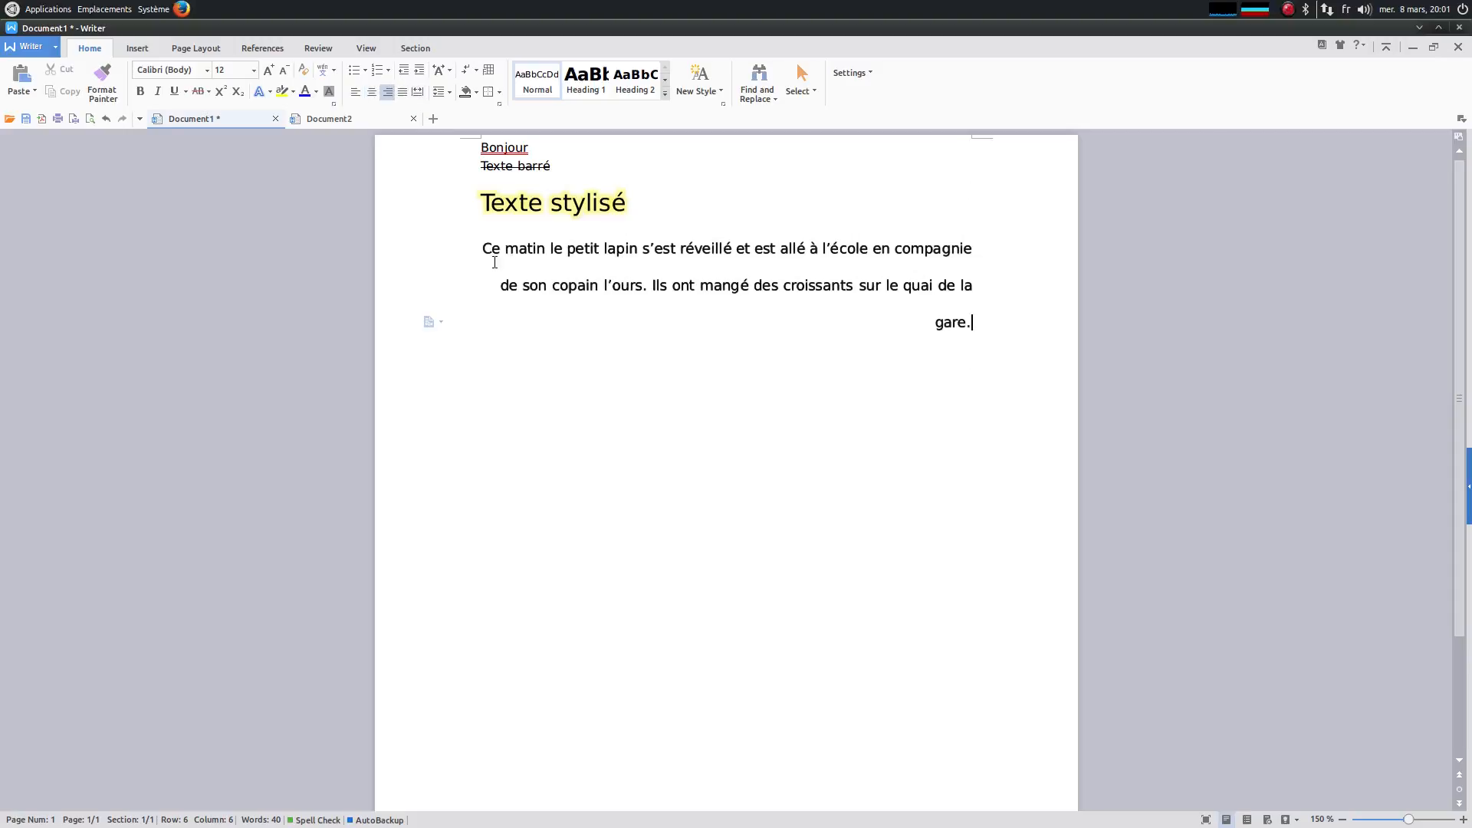
click(401, 92)
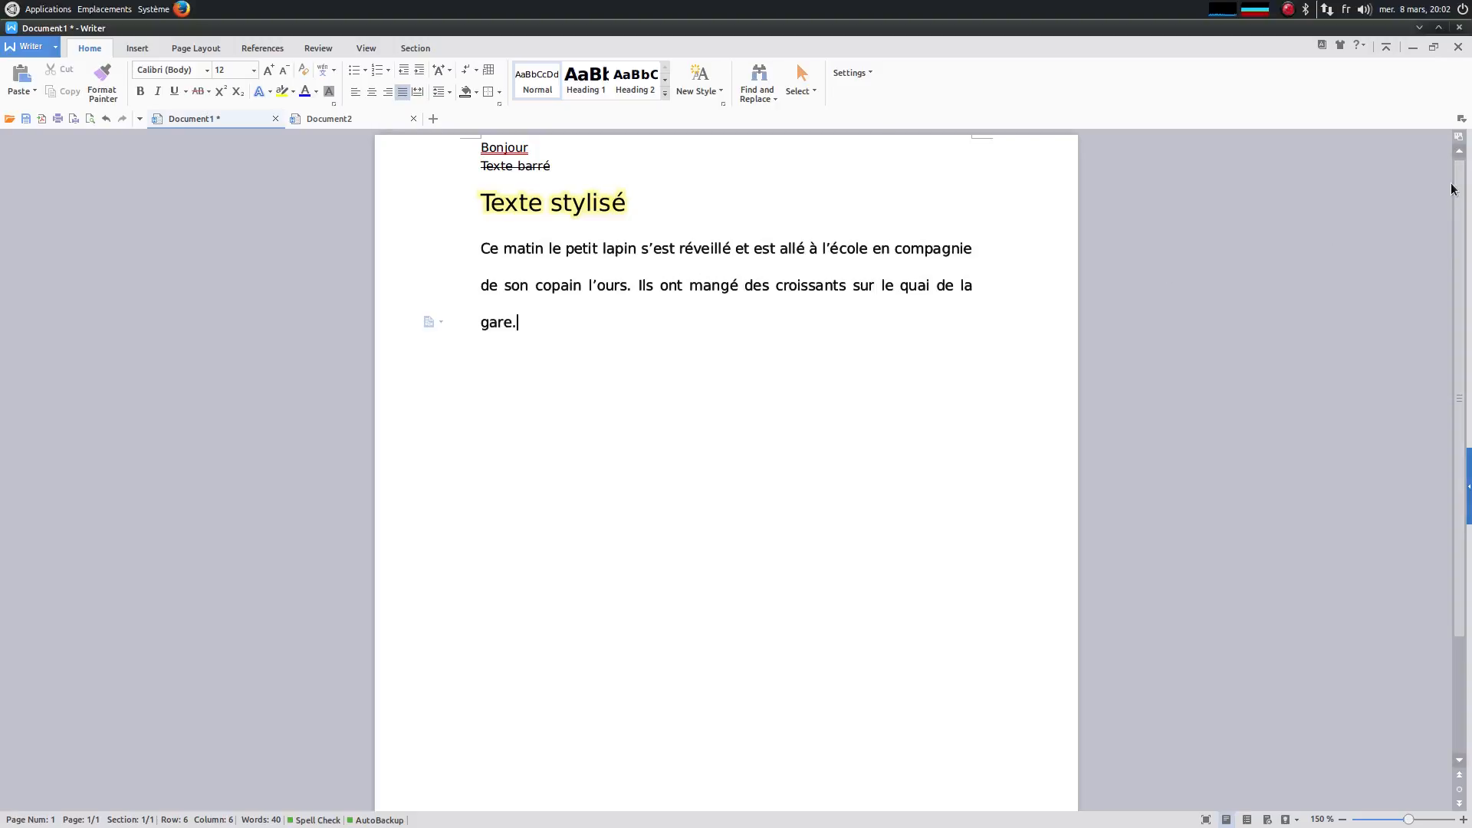
scroll(1451, 188, down, 3)
scroll(1418, 178, up, 3)
Insert a rounded rectangle about 5.5 cm wide and 2.8 cm high just to the right of "gare.".
click(137, 47)
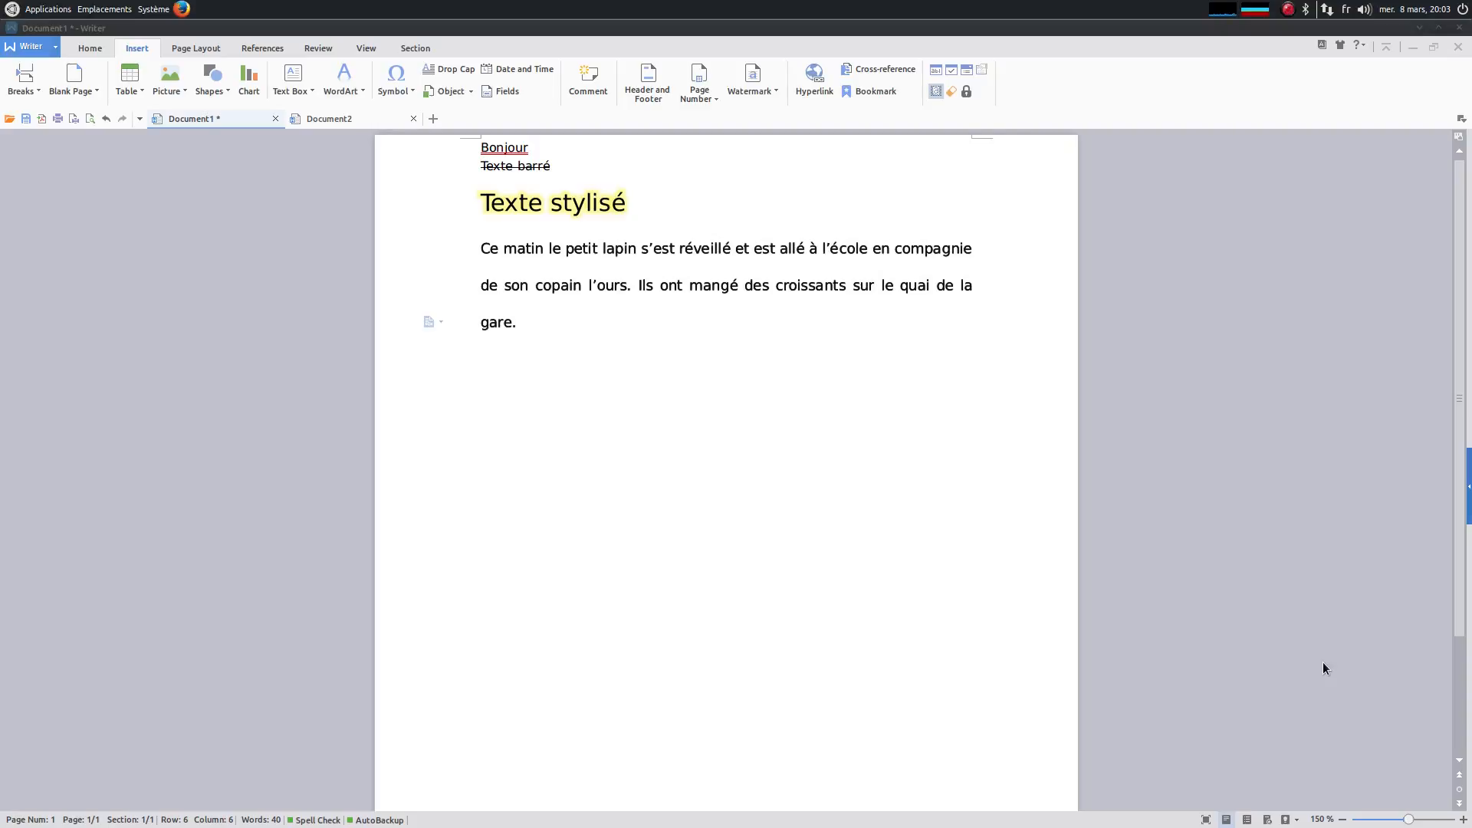
click(218, 89)
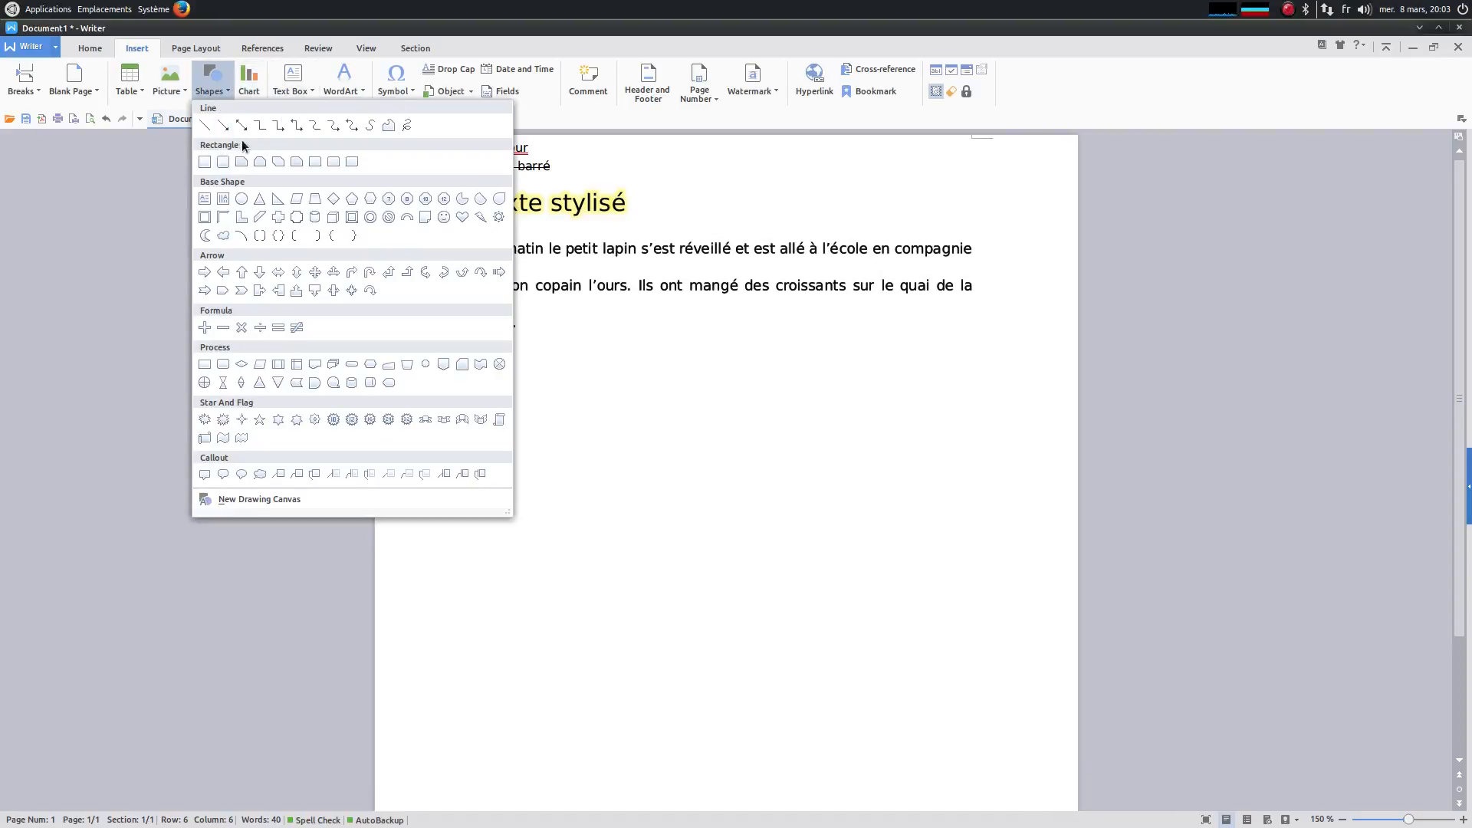
click(226, 163)
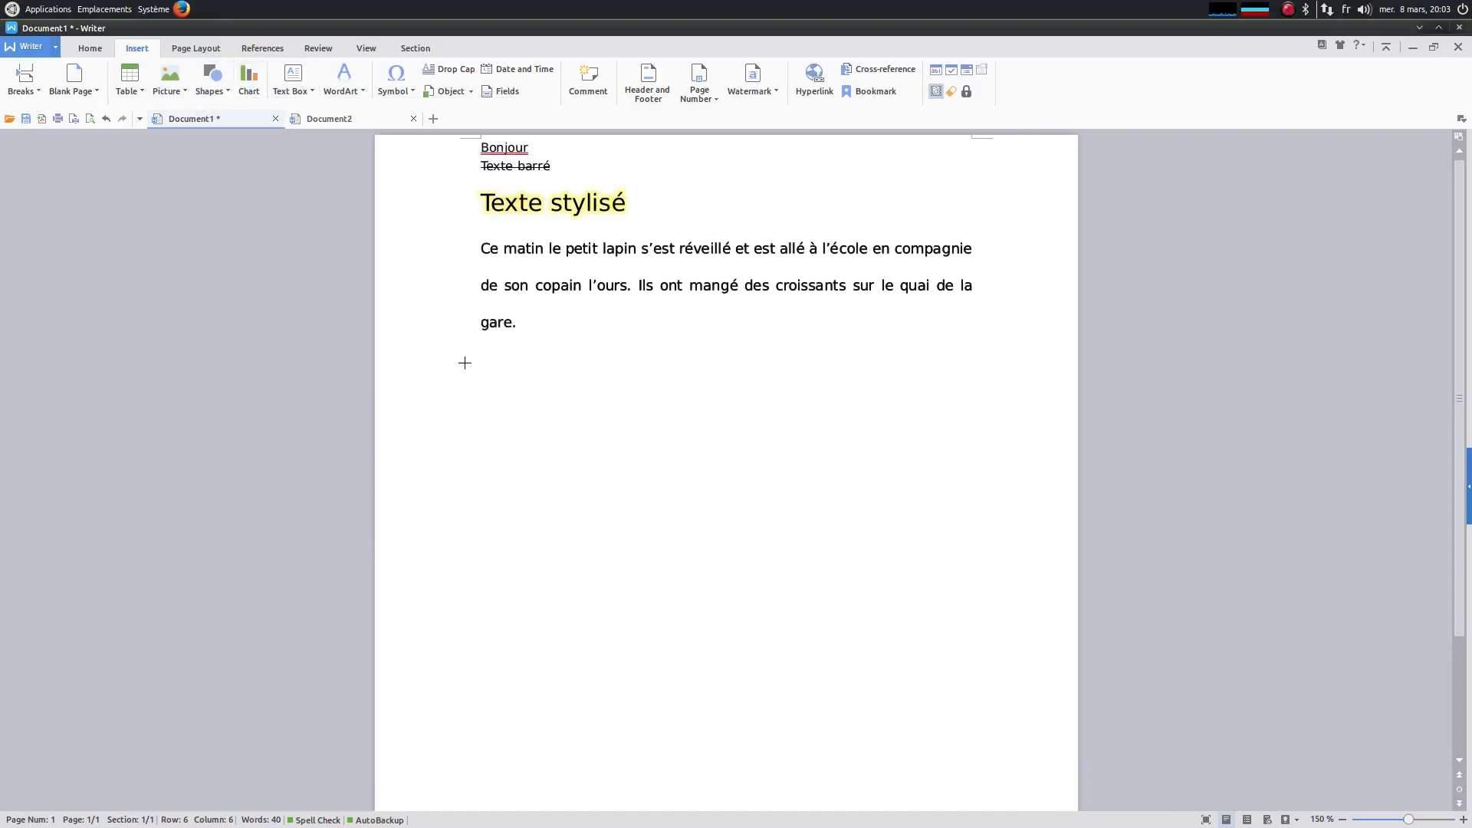
drag(542, 321, 728, 413)
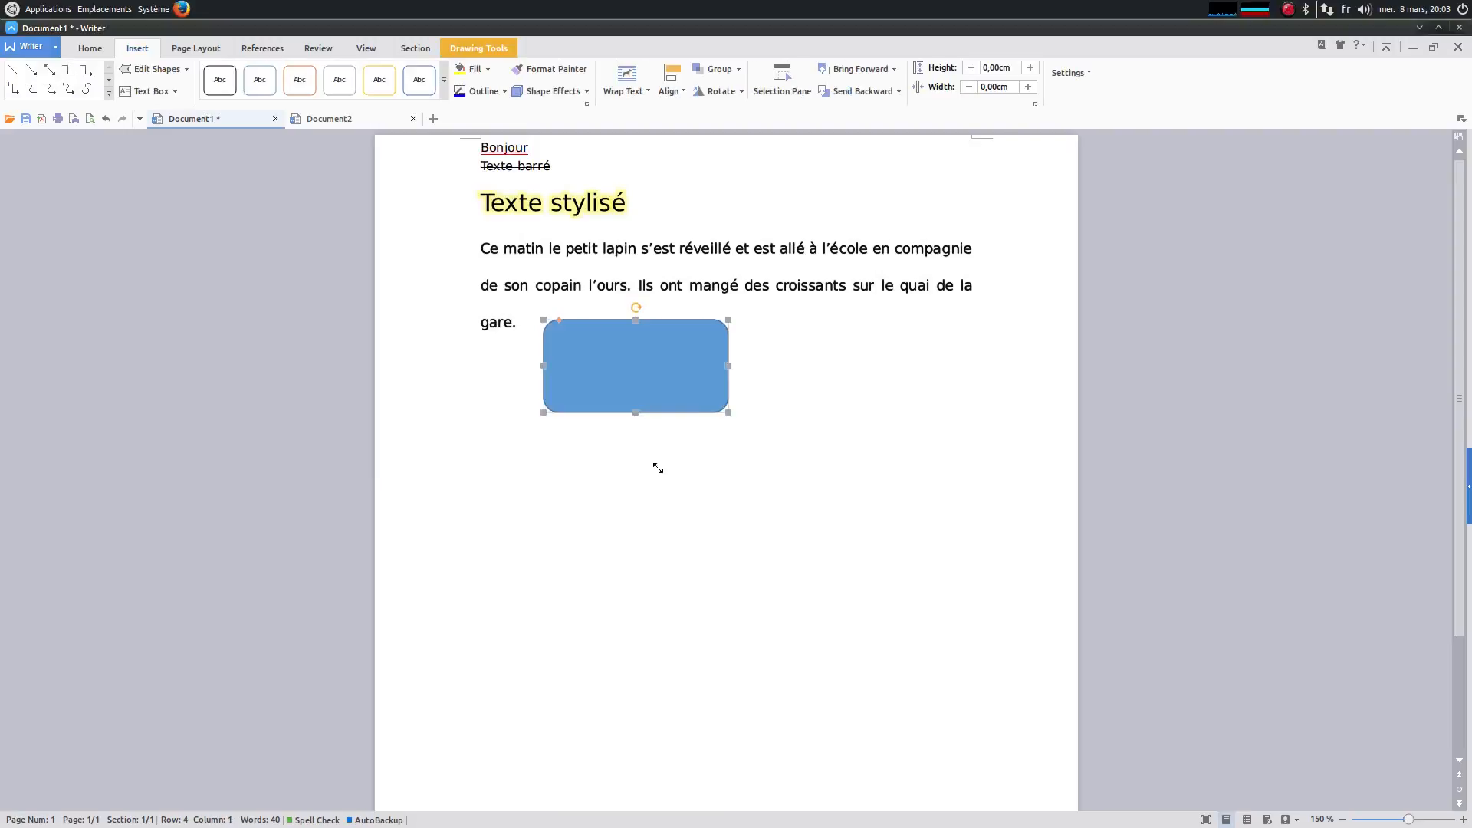
Try the orange and grey shape styles on the rounded rectangle and apply the green gradient style with shadow, keeping the shape selected.
click(347, 87)
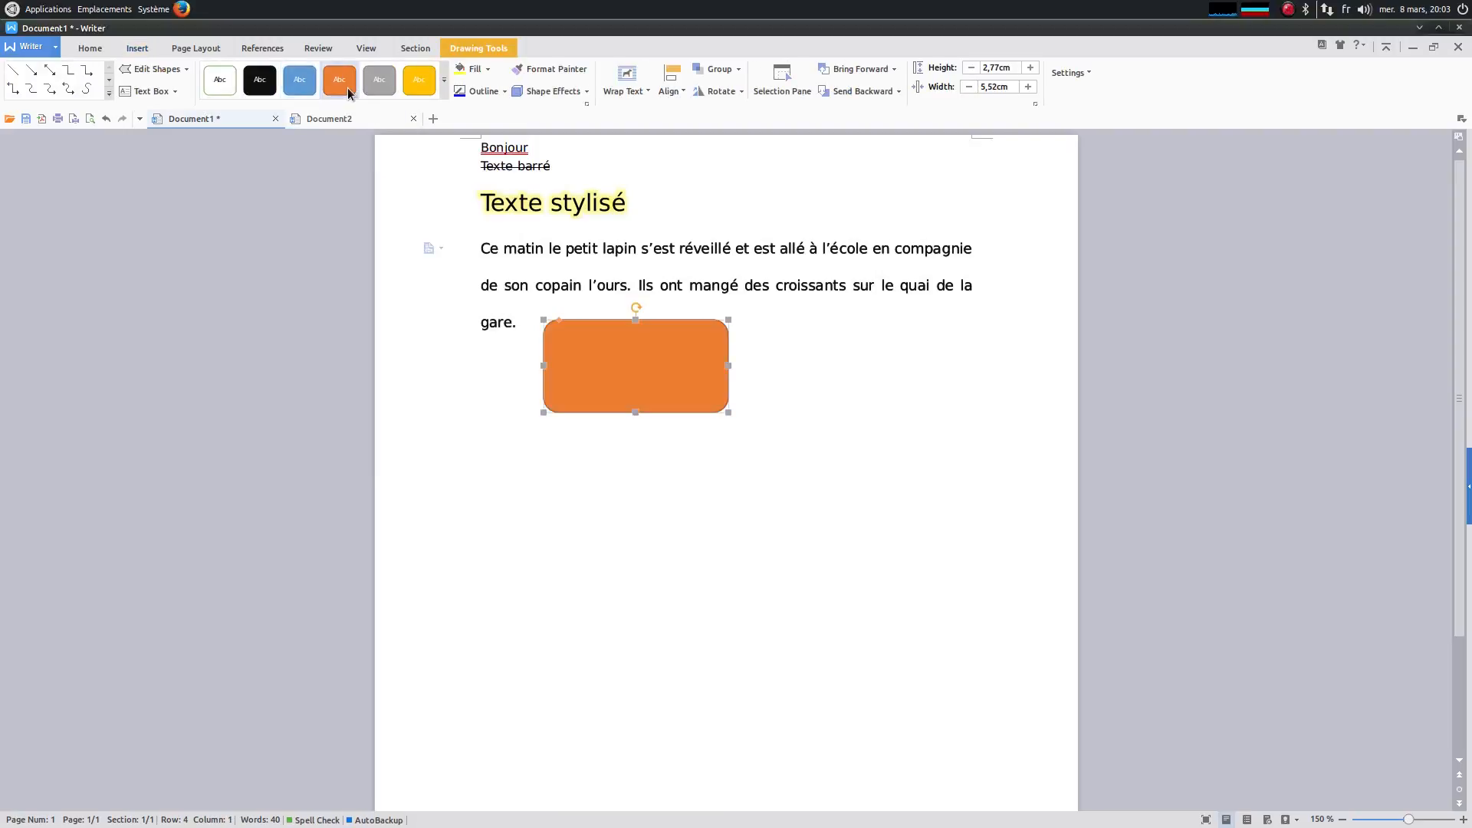
click(373, 88)
click(443, 91)
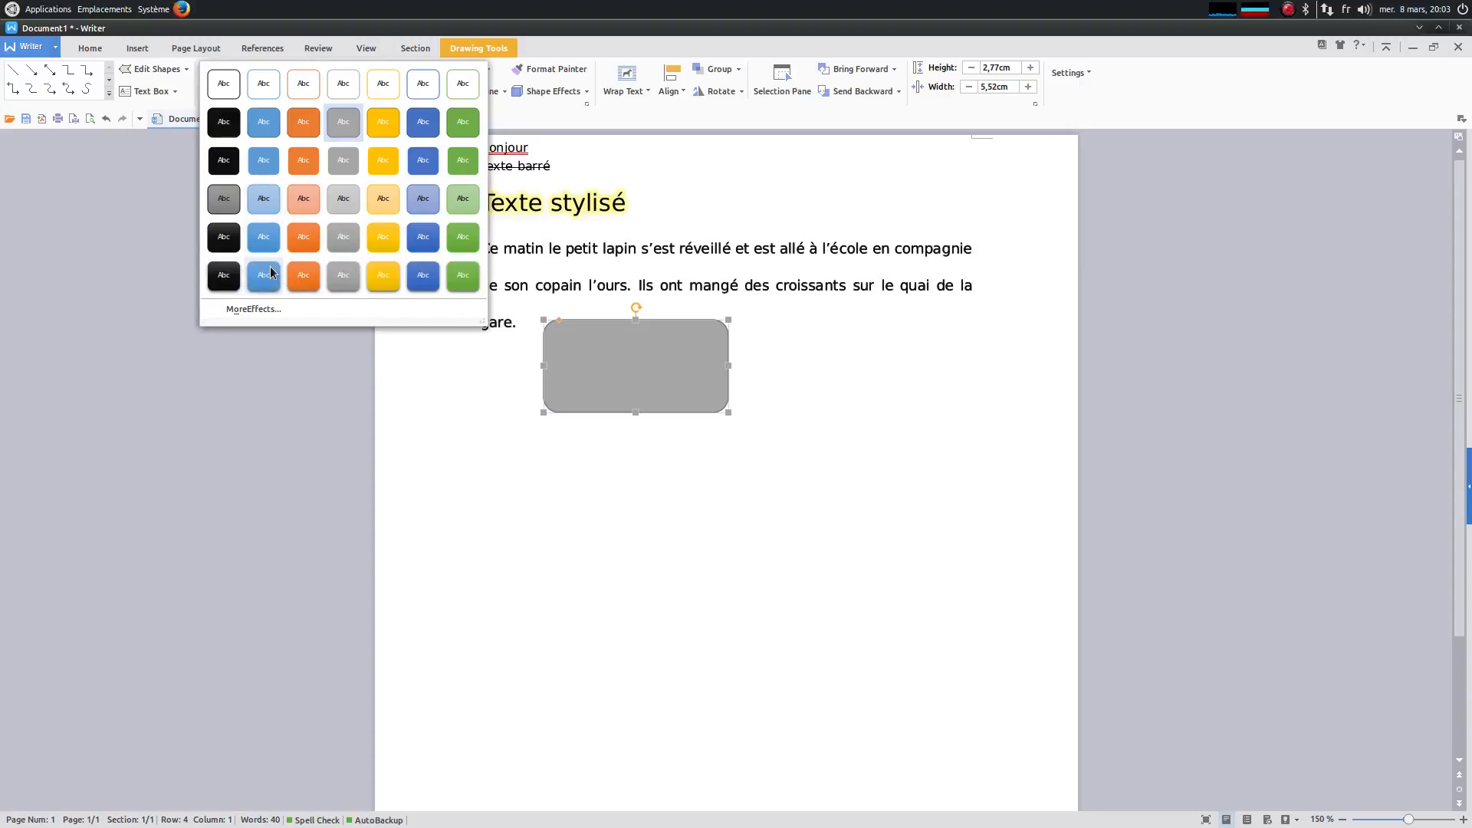
click(473, 280)
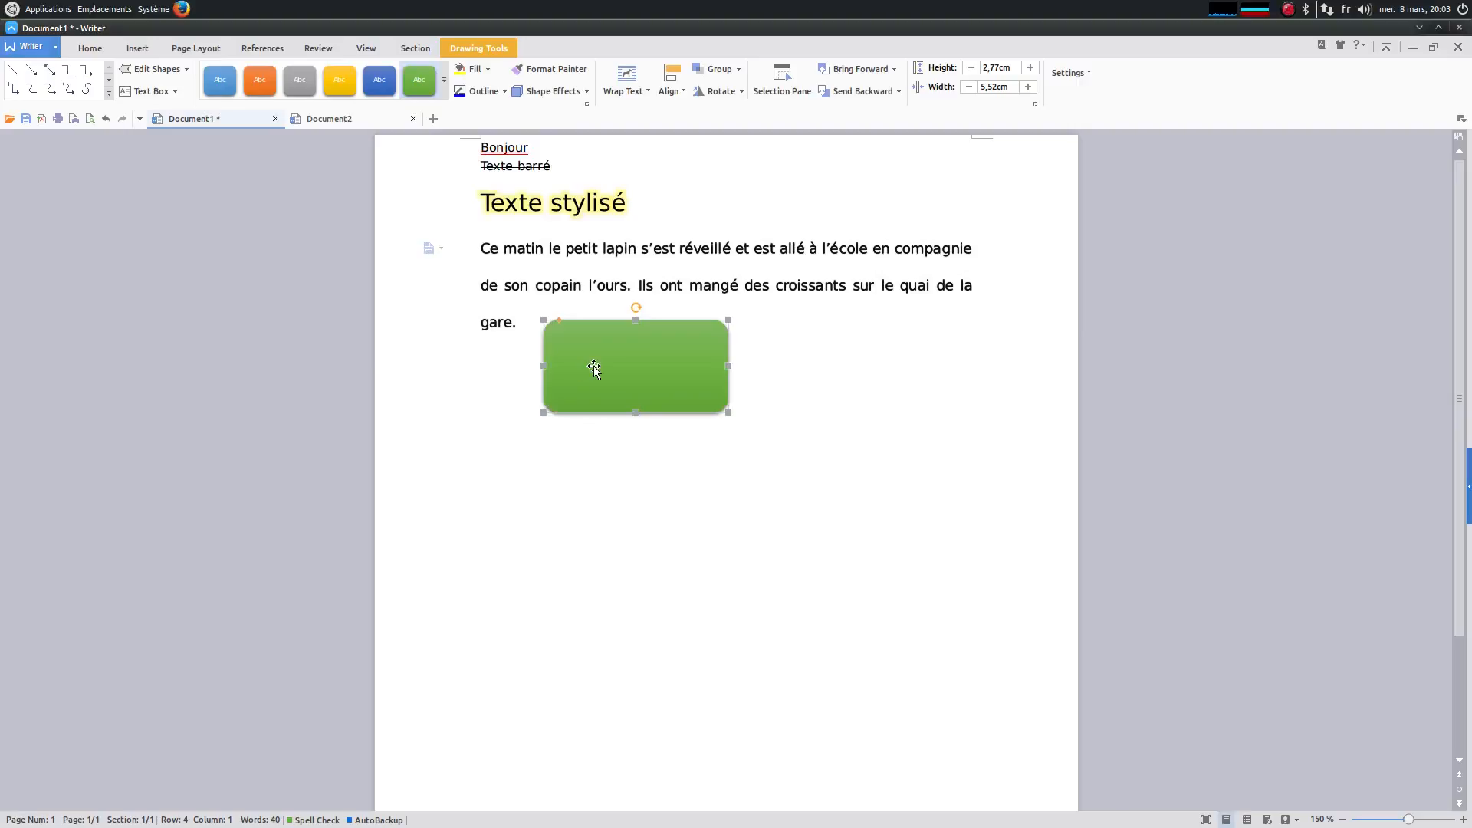
click(692, 424)
click(668, 384)
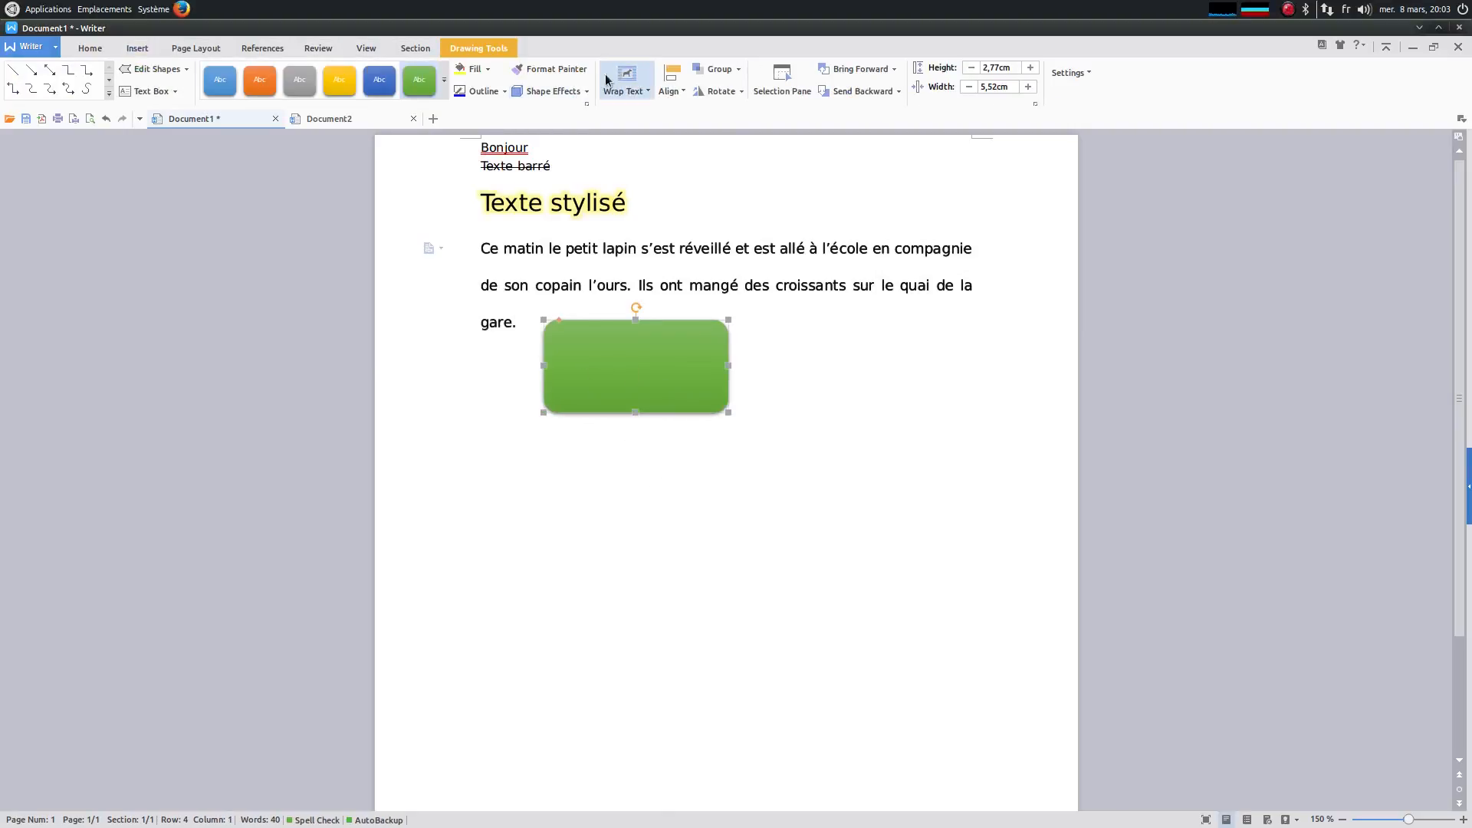
Give the green rounded rectangle a dark orange outline with a 4.5 pt weight and deselect it.
click(504, 91)
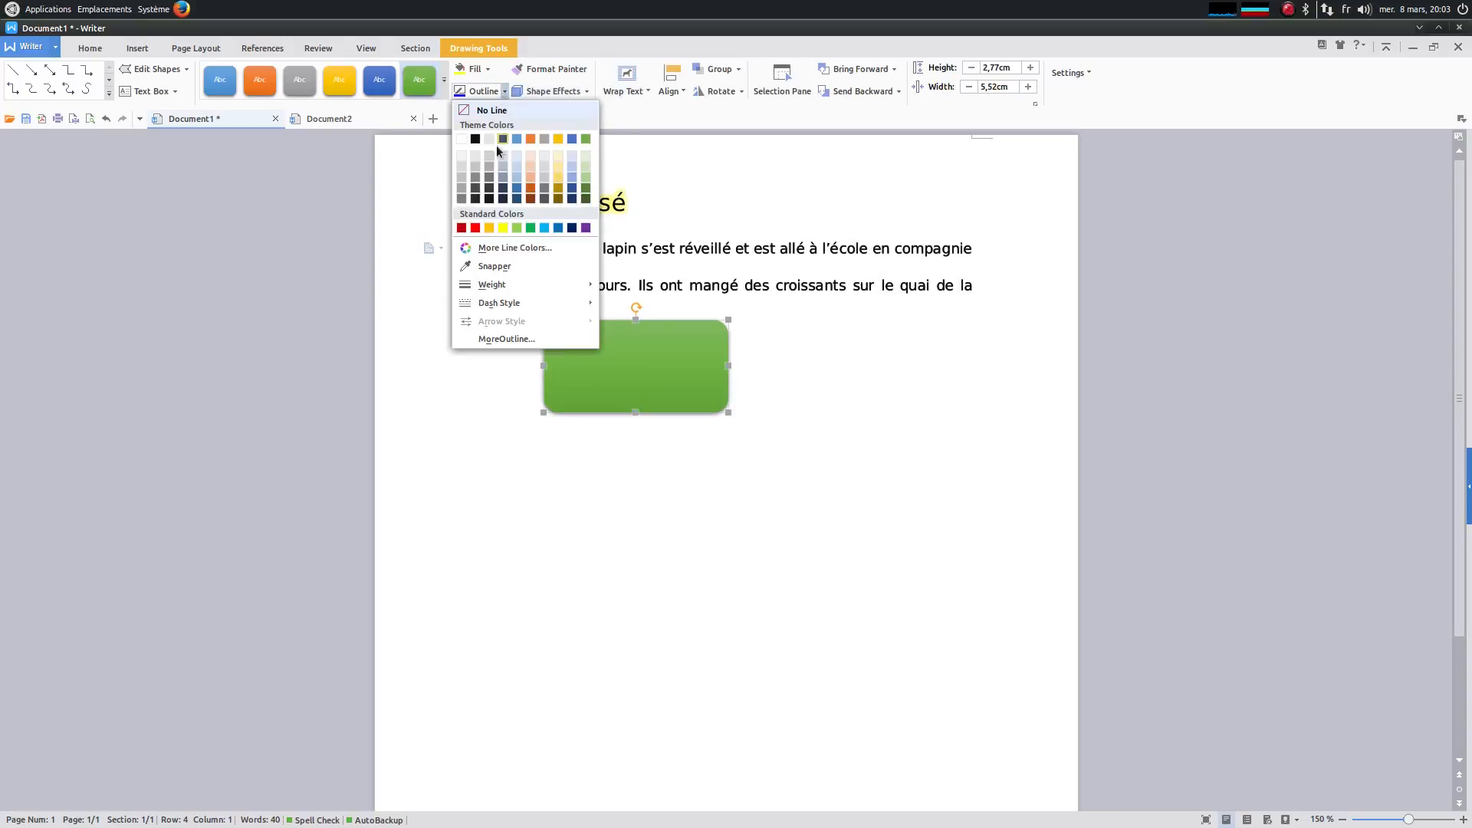
click(528, 182)
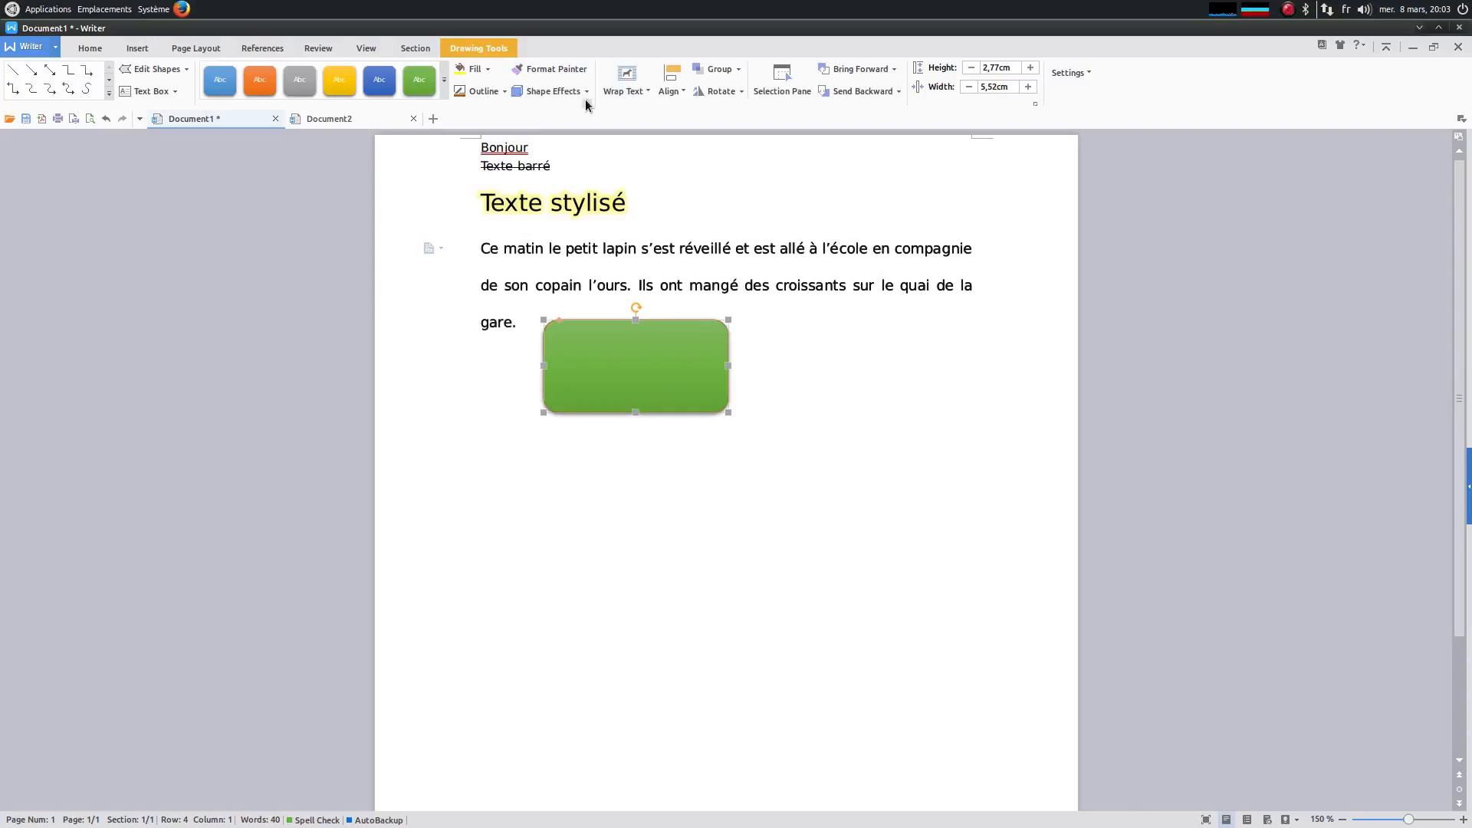
click(504, 92)
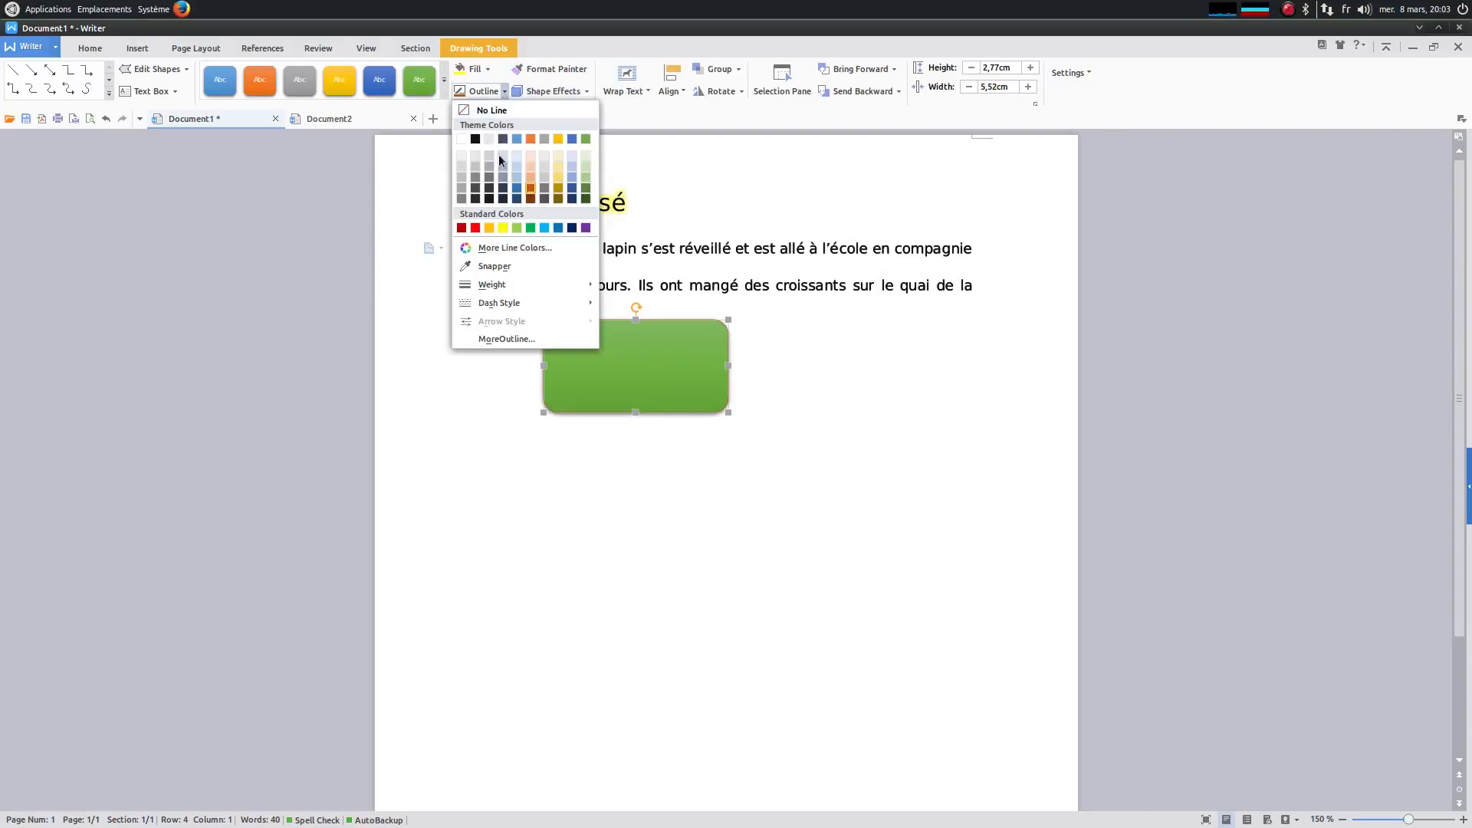
mouse_move(493, 285)
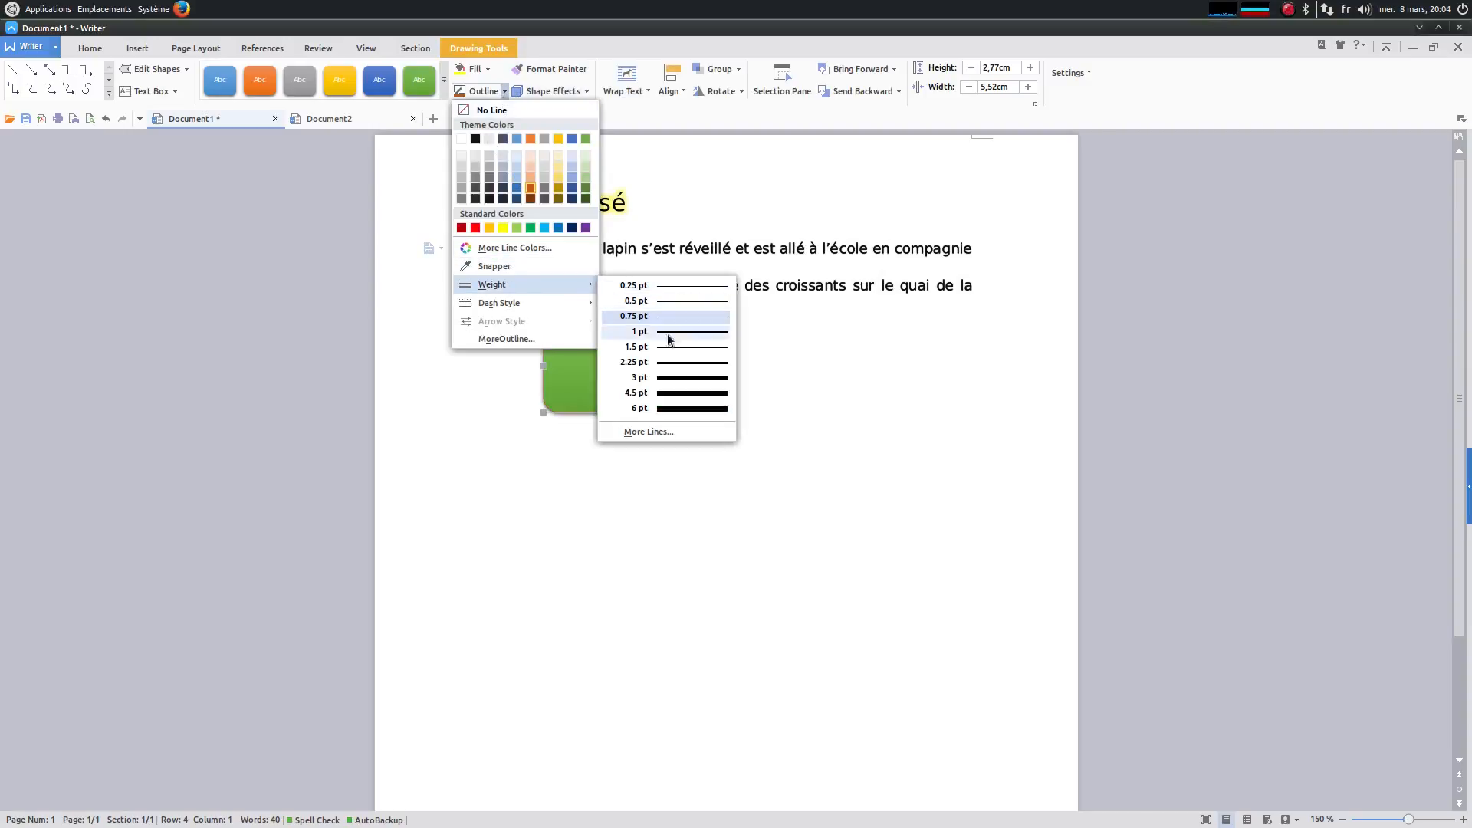
click(668, 395)
click(667, 470)
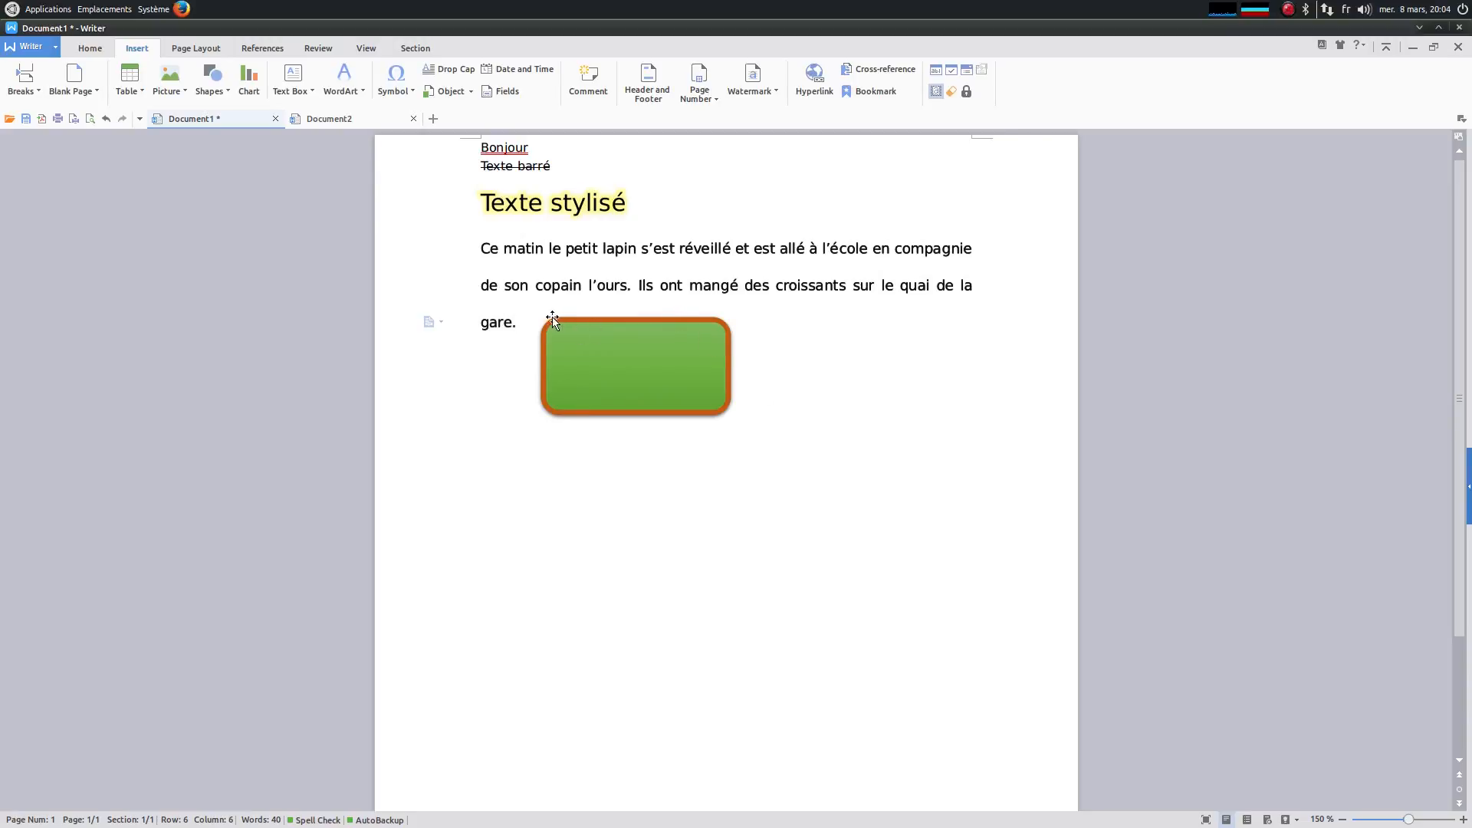
Insert a text box over the lower part of the green rounded rectangle and enter "texte" in it.
click(292, 77)
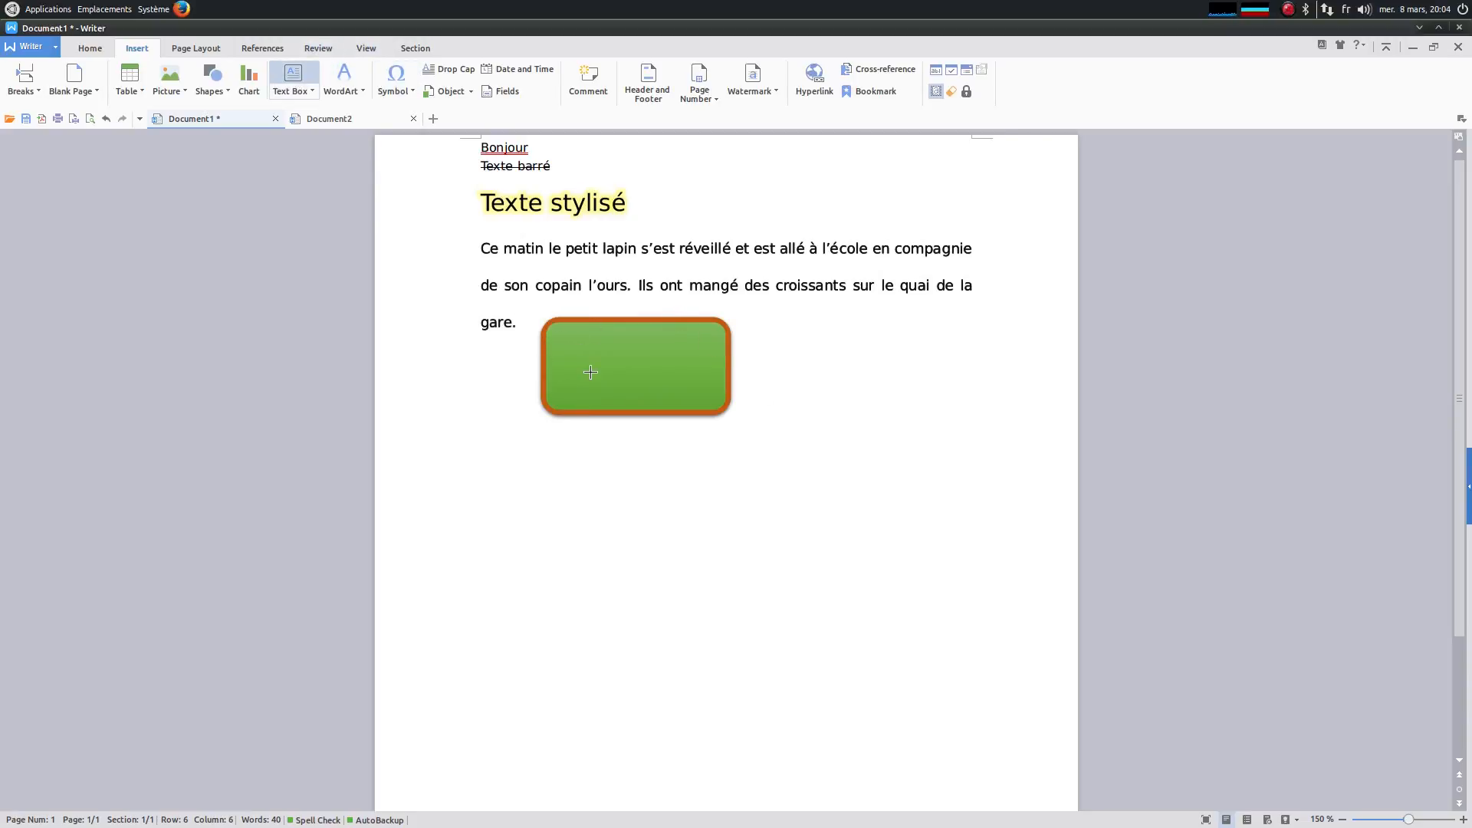
click(590, 373)
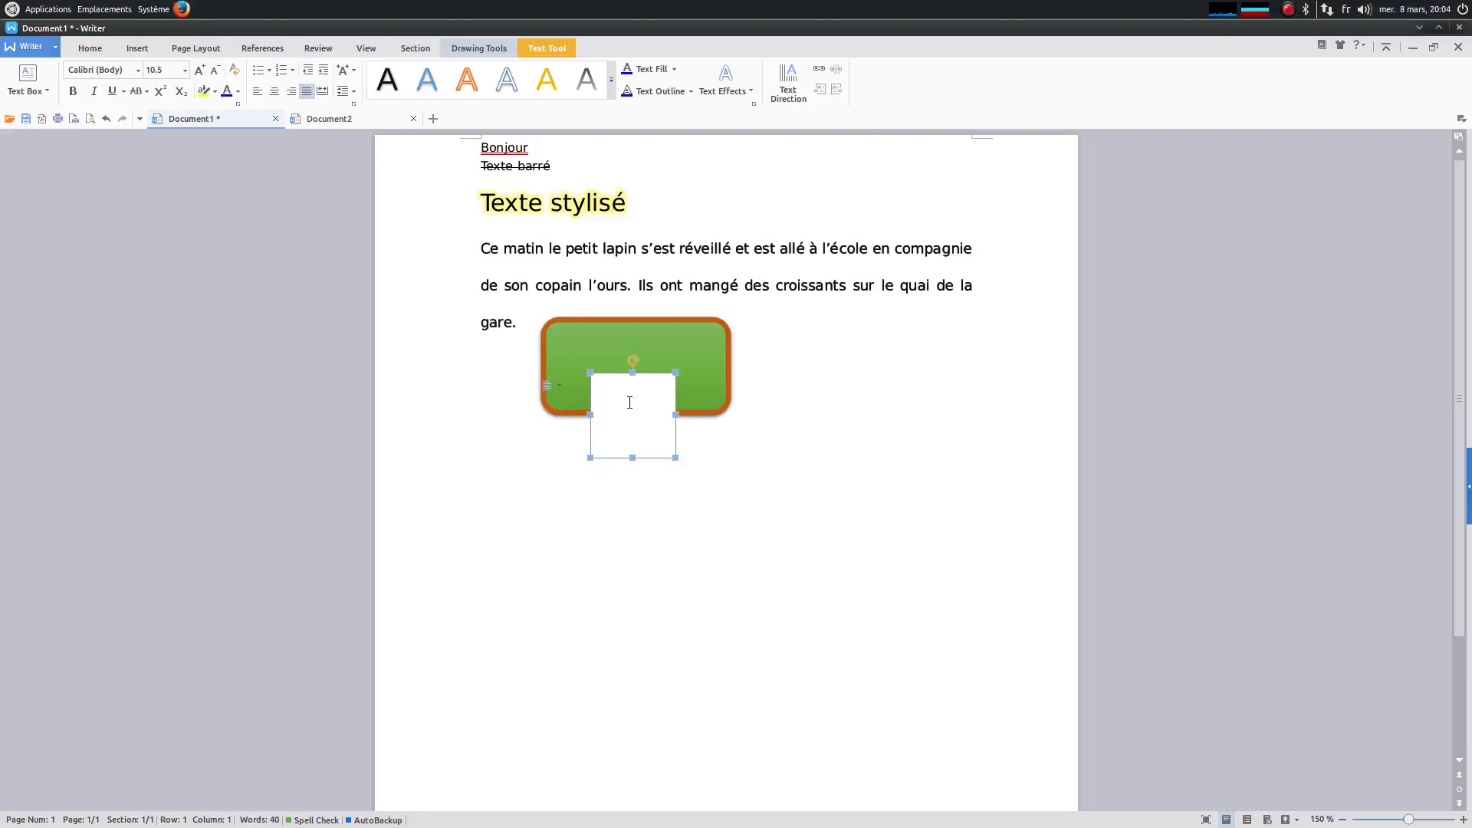
text(texte)
click(594, 483)
click(624, 401)
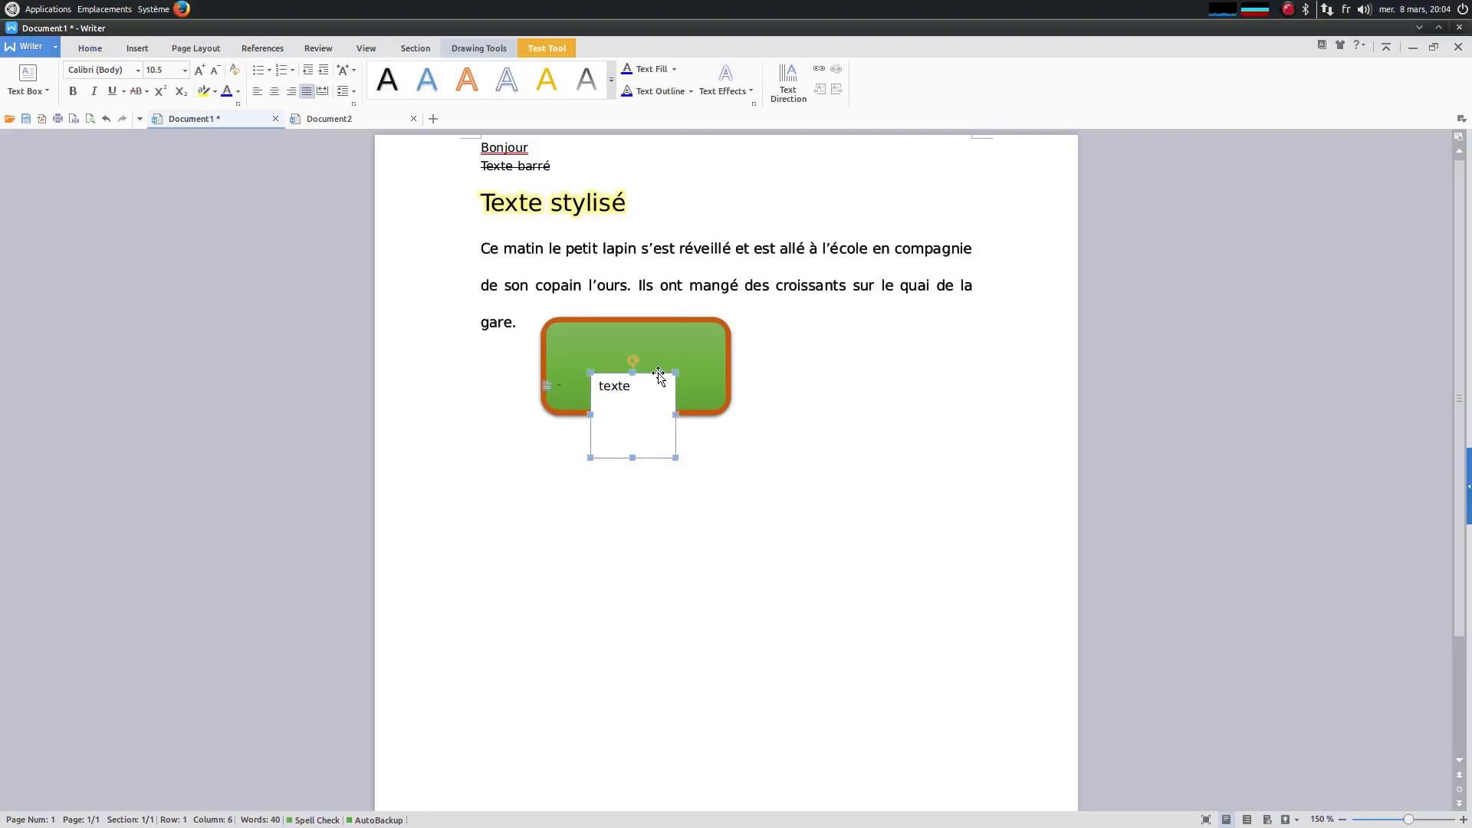
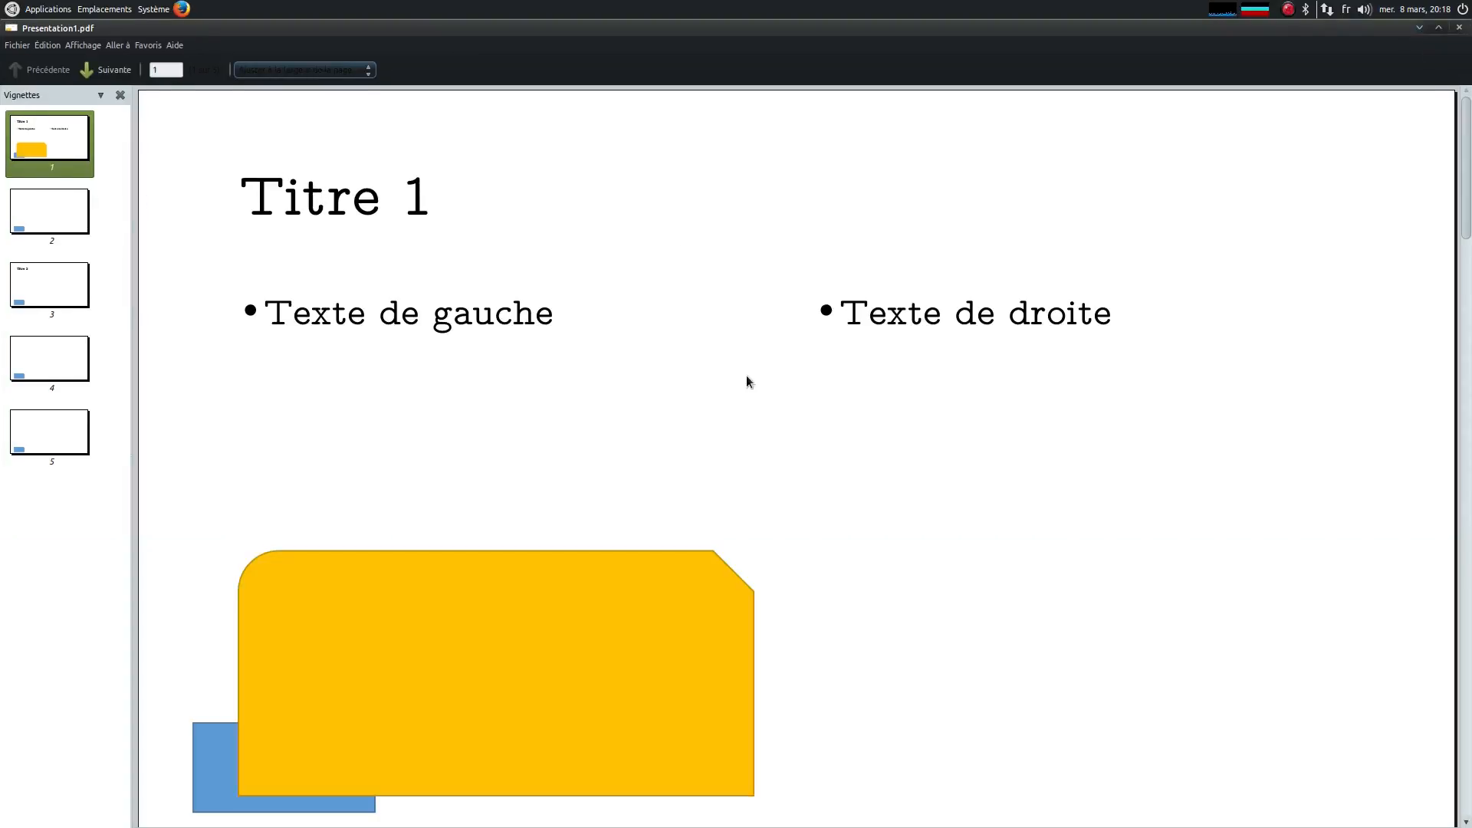
Look through the pages of Presentation1.pdf, close it and minimise the "dossier test" folder window.
click(39, 228)
click(57, 314)
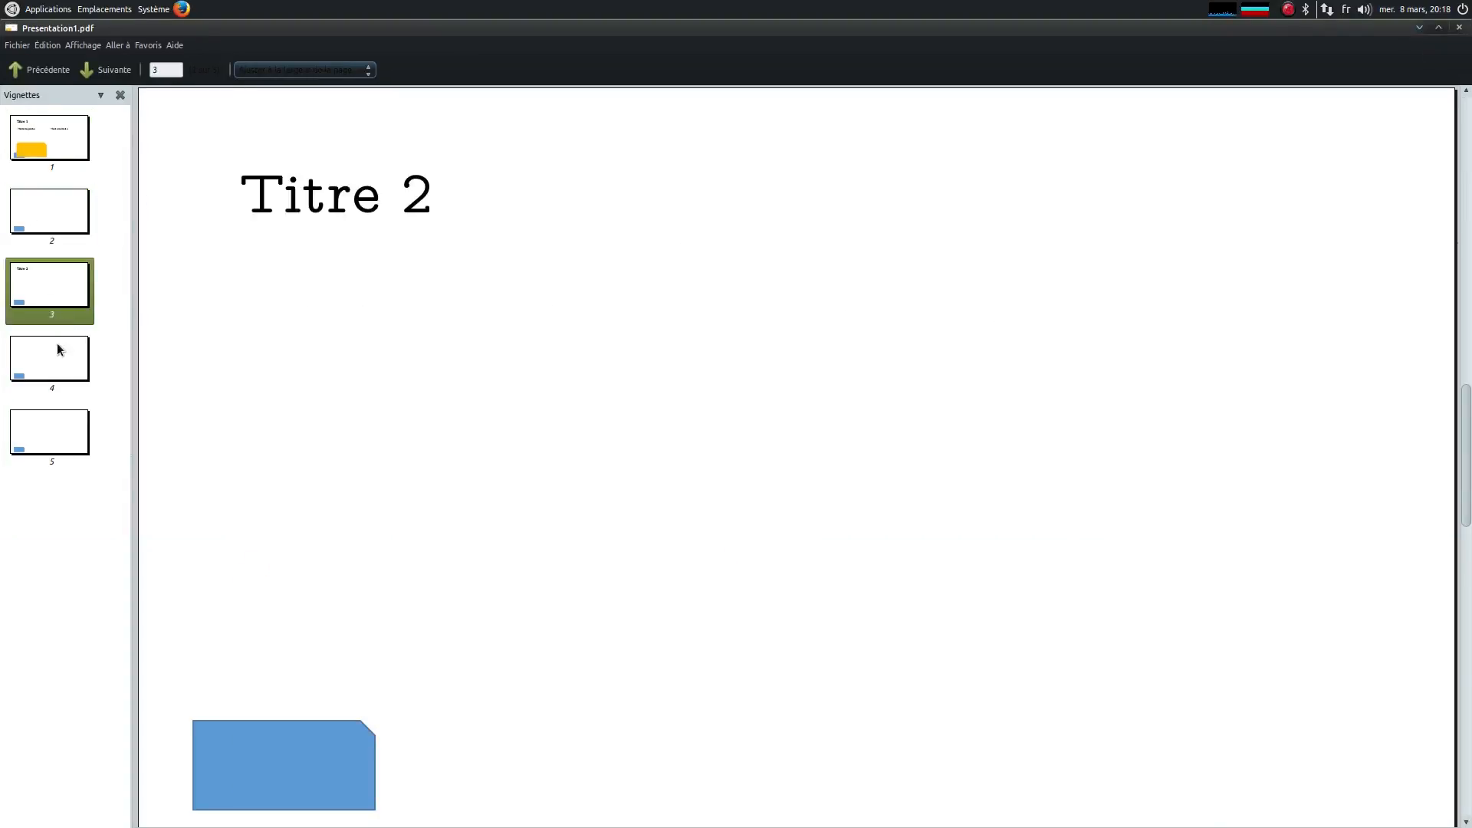
click(56, 358)
click(58, 157)
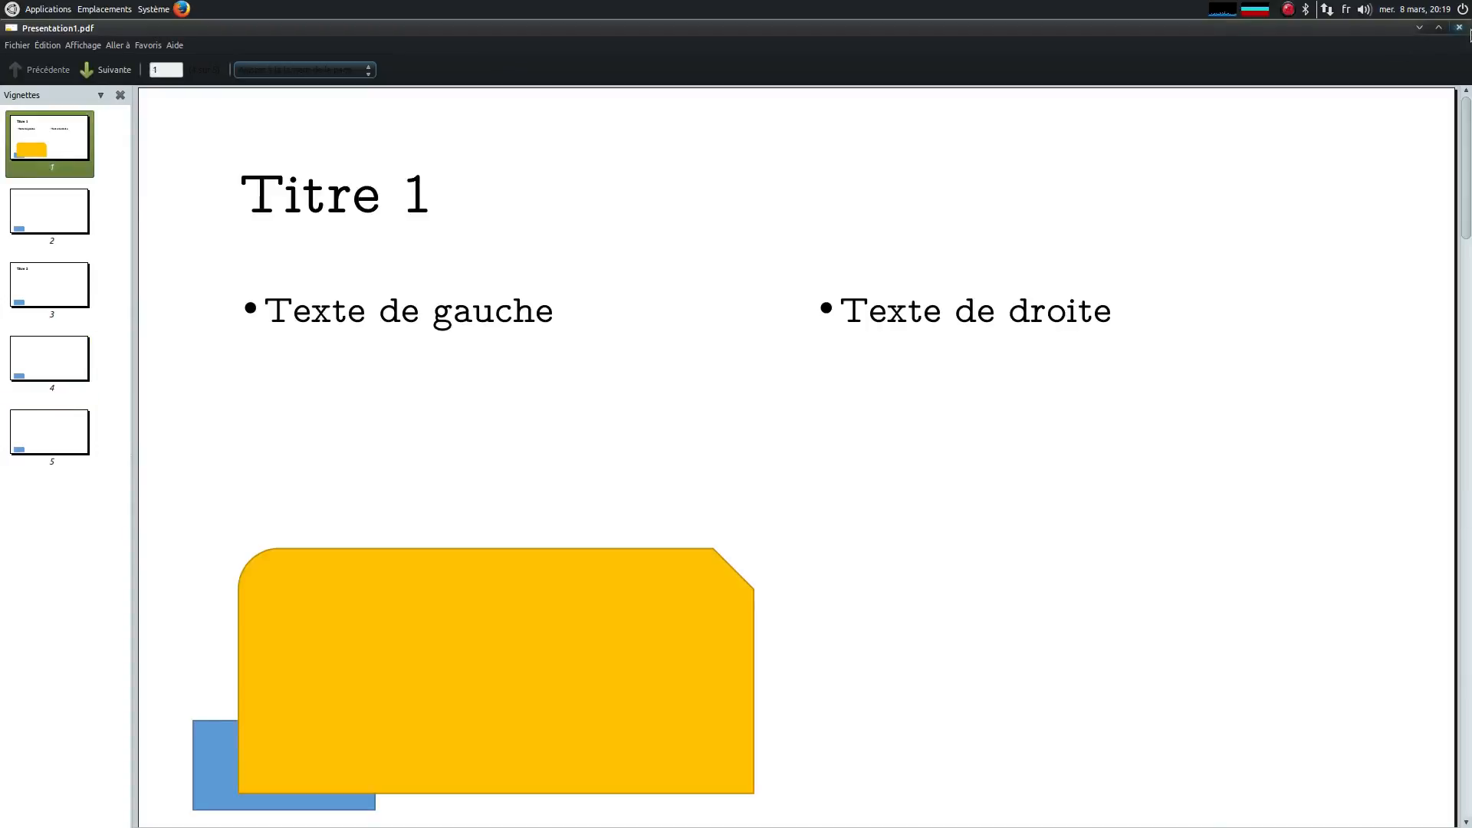
click(1459, 27)
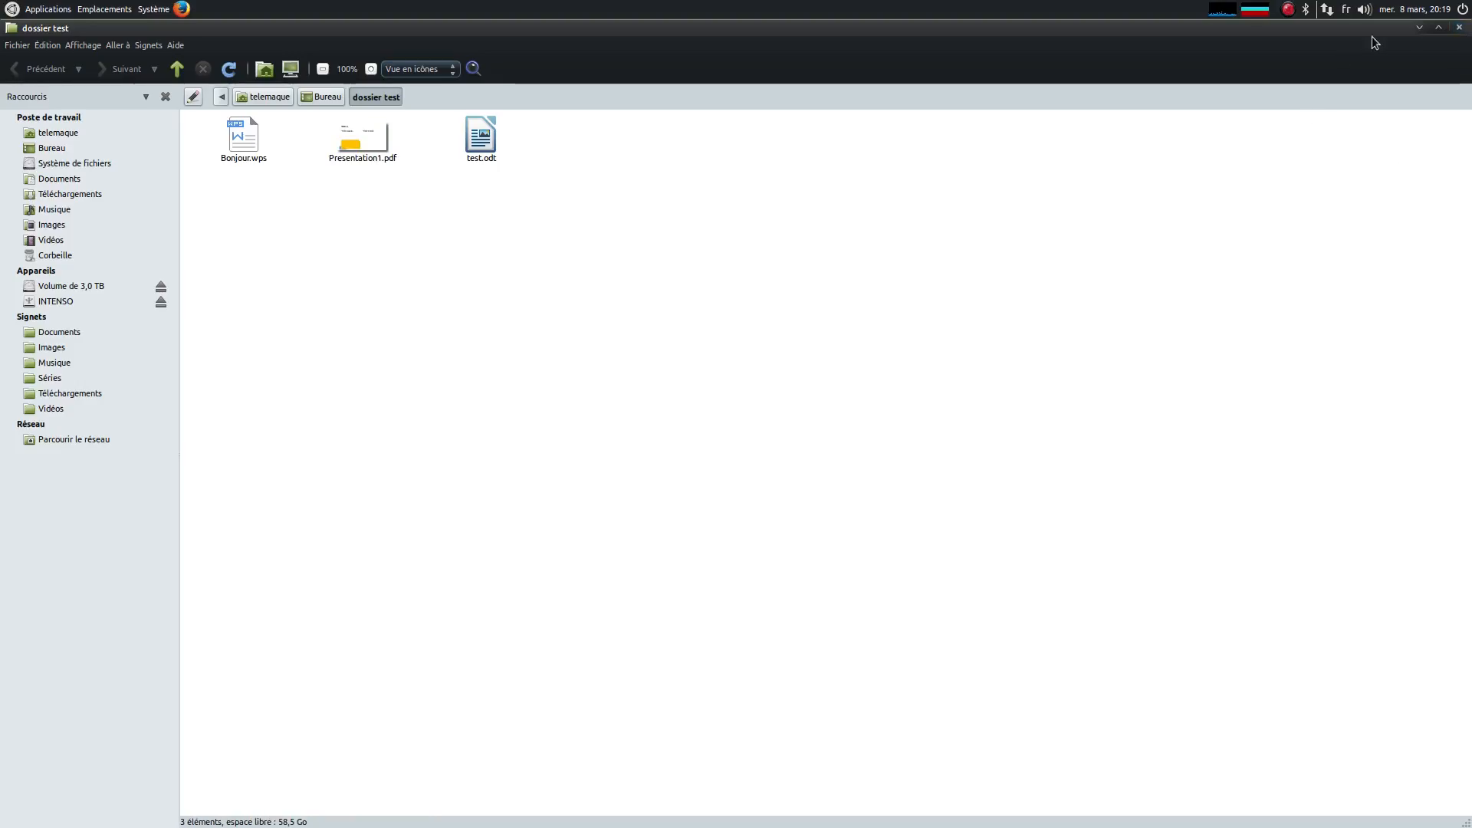
click(1419, 27)
click(1433, 34)
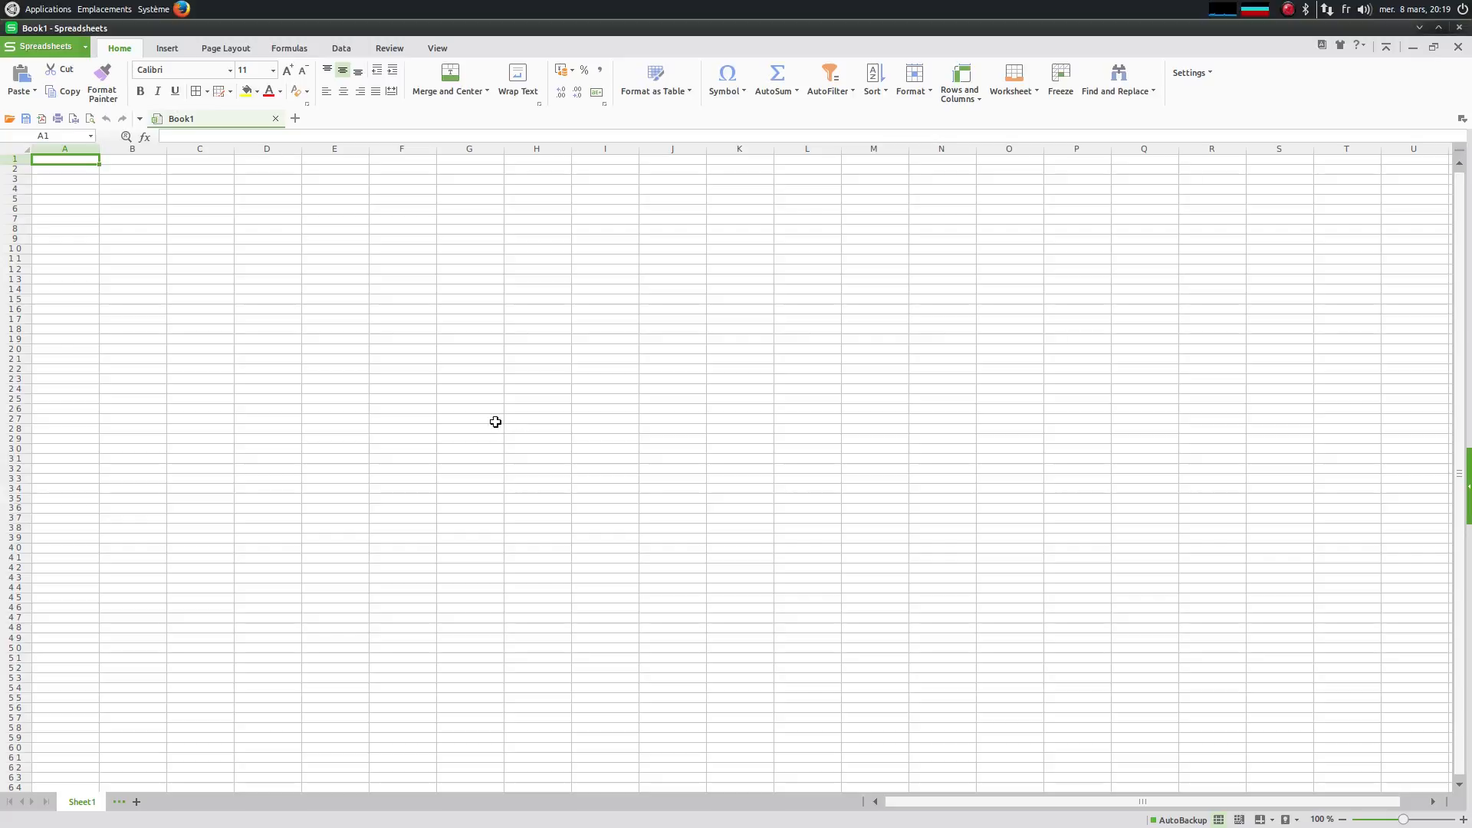
click(160, 48)
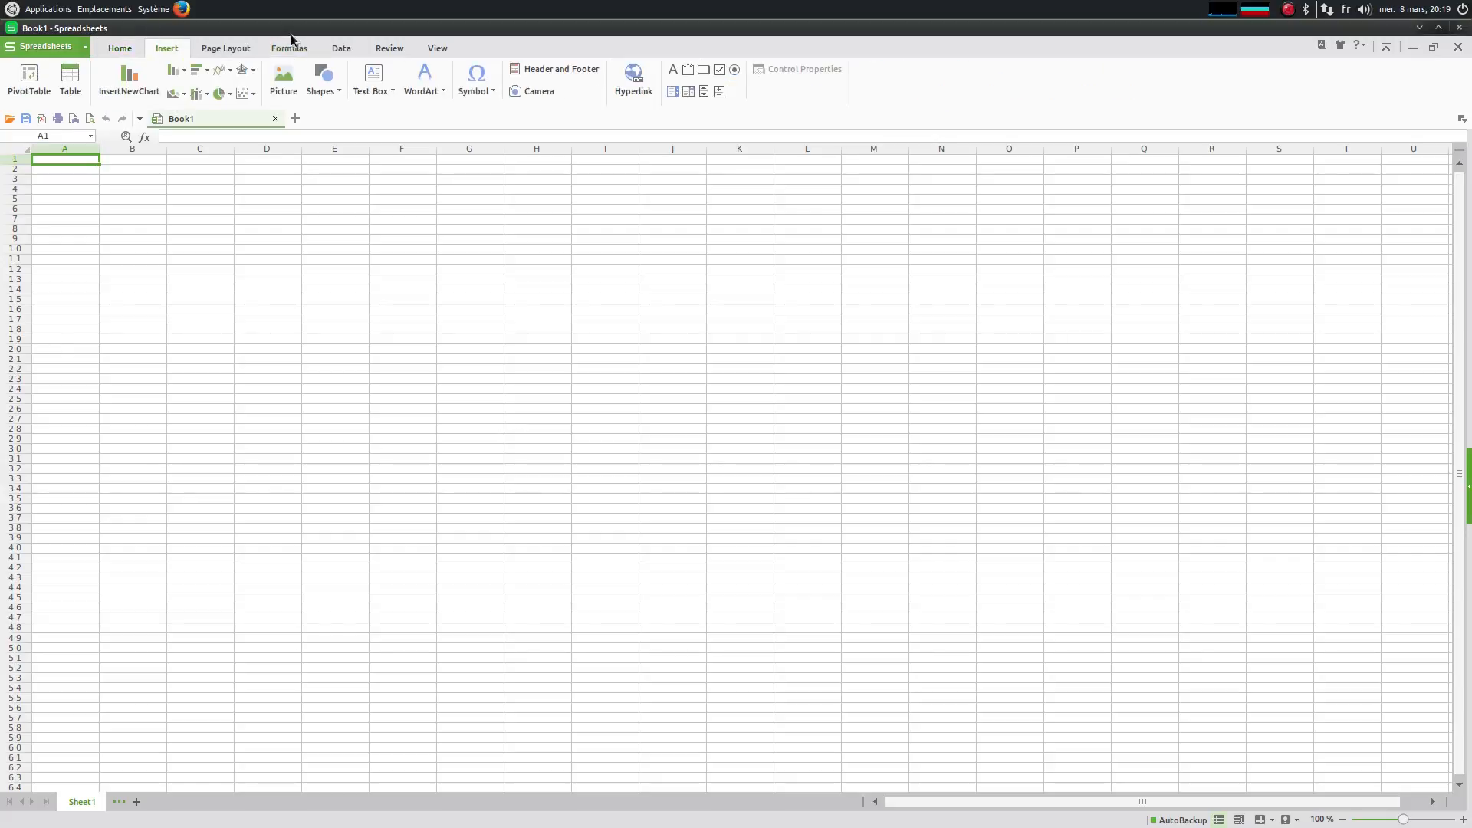
click(211, 48)
click(130, 50)
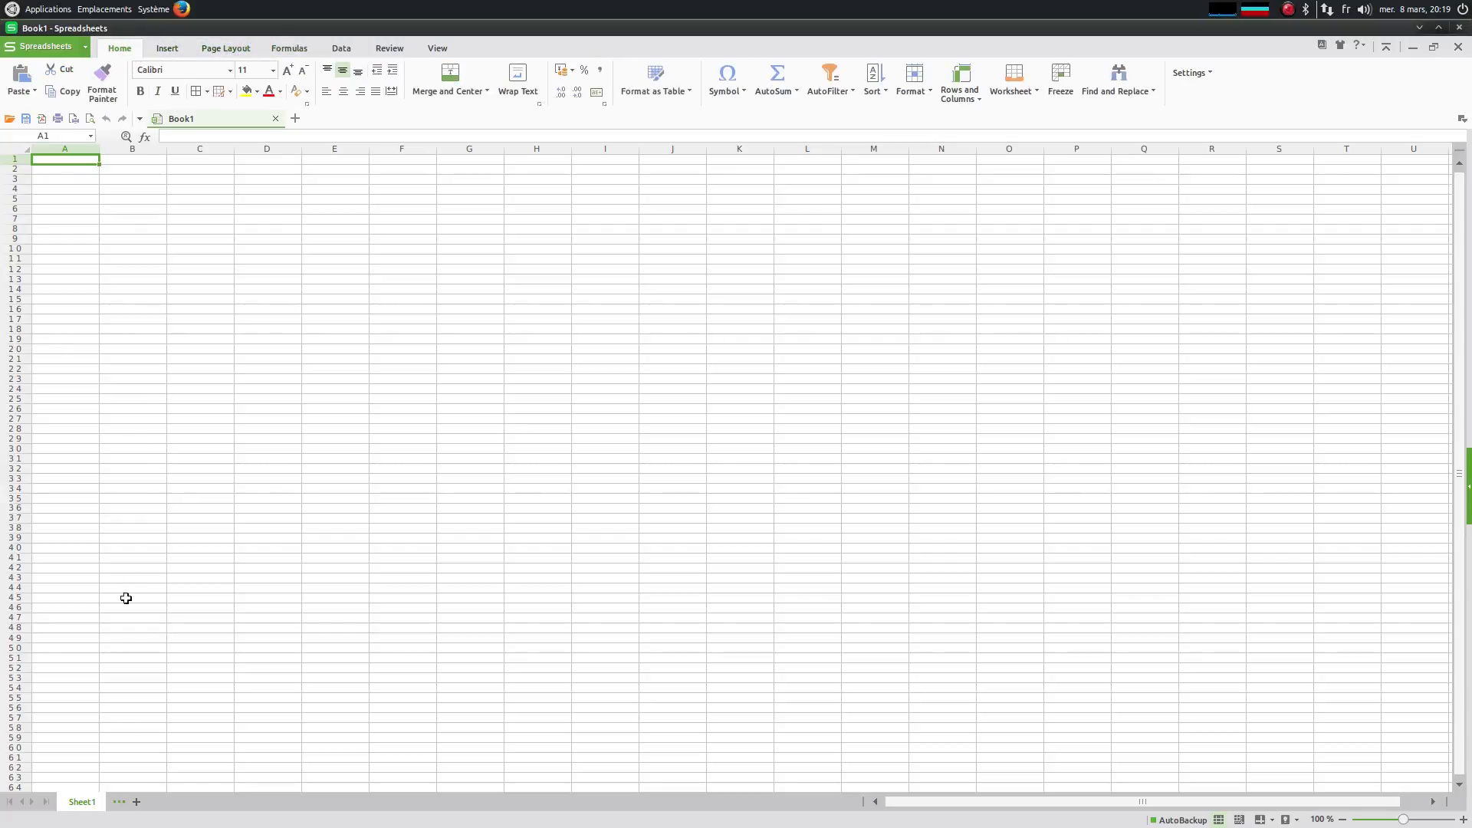
Add two more sheets to the Book1 workbook and return to Sheet1.
click(136, 801)
click(185, 801)
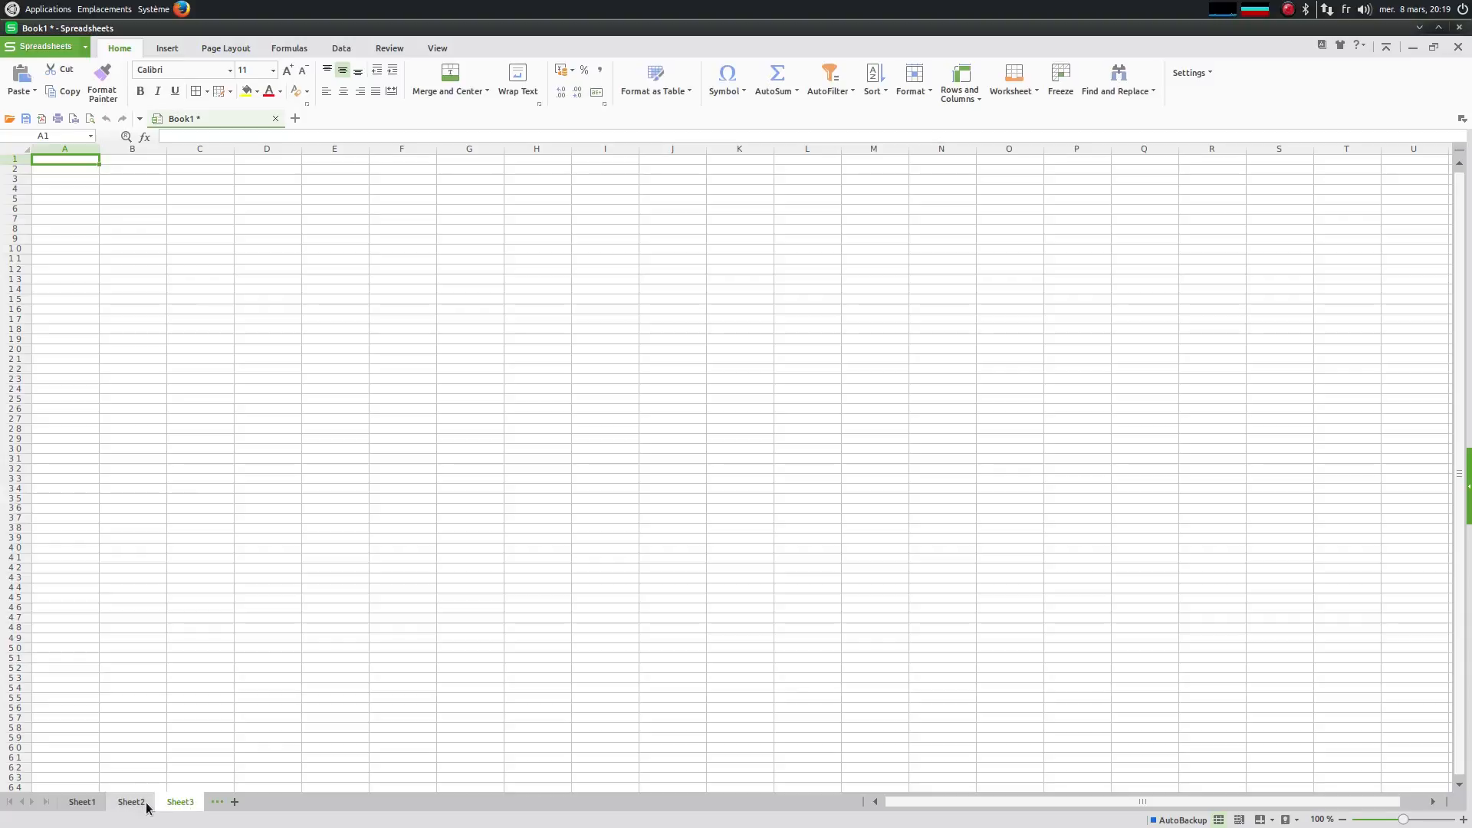
click(82, 801)
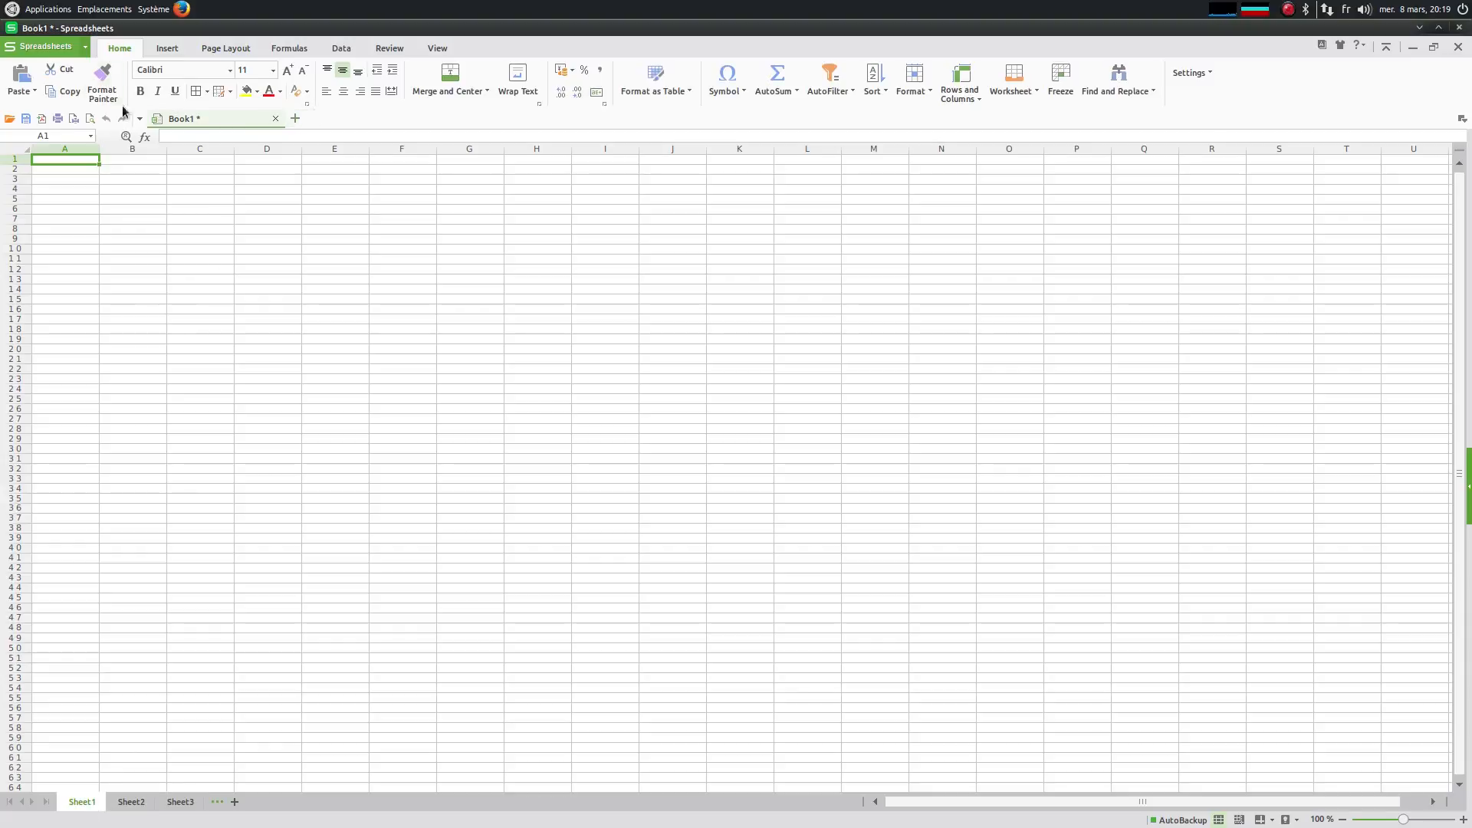
Create a second blank workbook alongside Book1 and return to Book1.
click(50, 46)
click(66, 79)
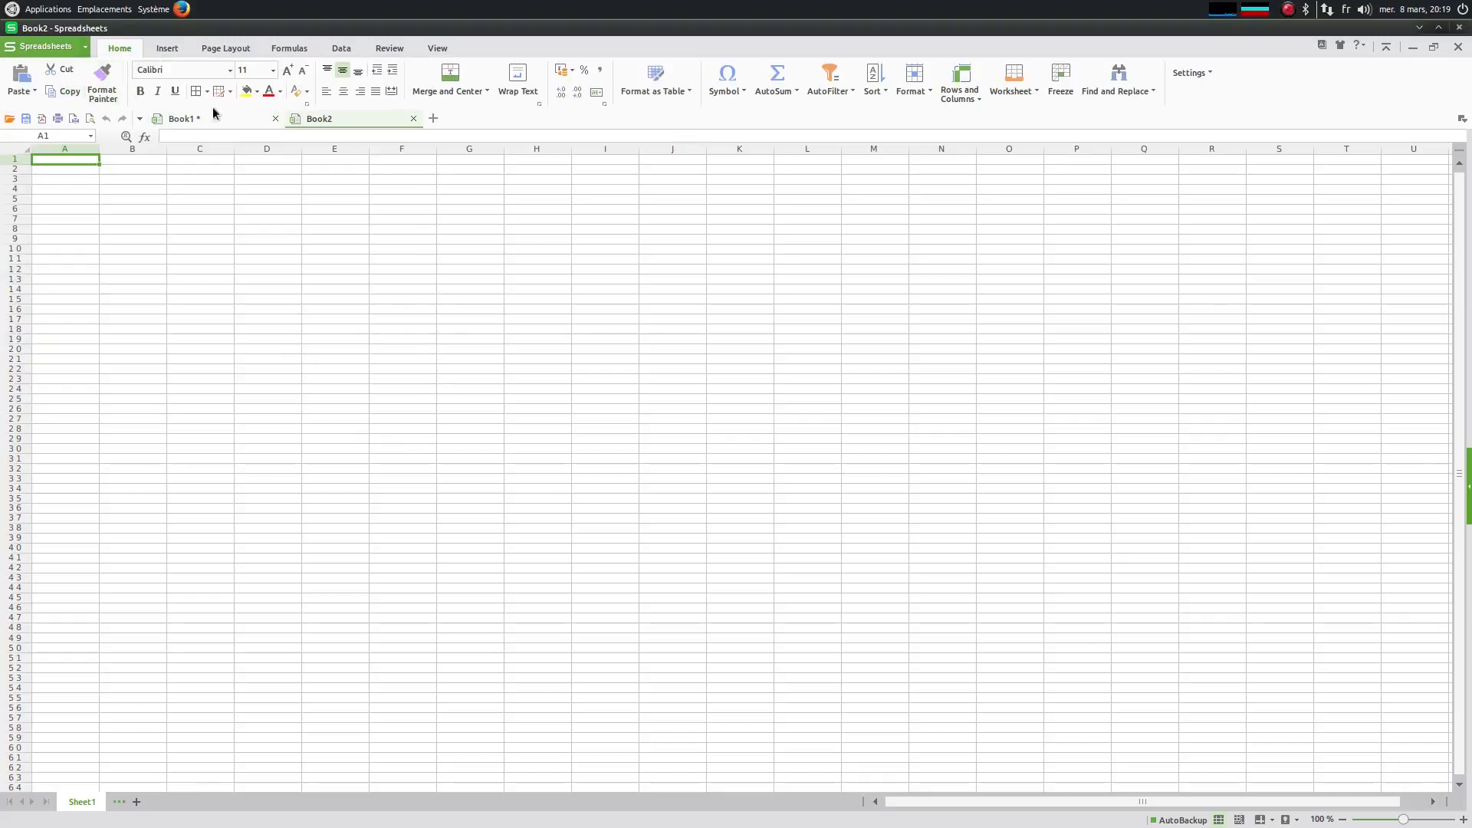
click(250, 116)
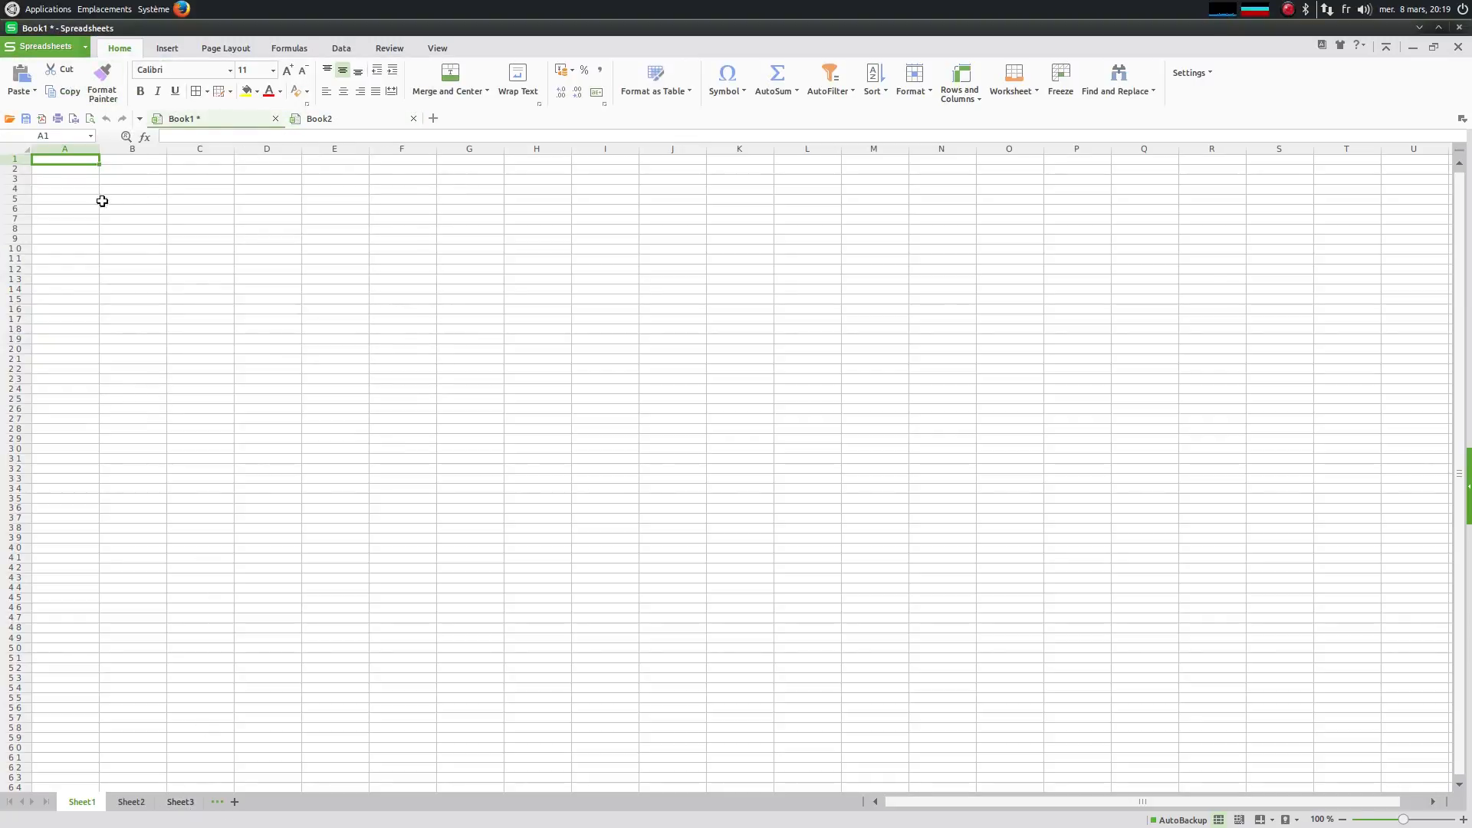
Enter 2 in cell A1 and 3 in cell A2 of Sheet1.
text(2)
key(Return)
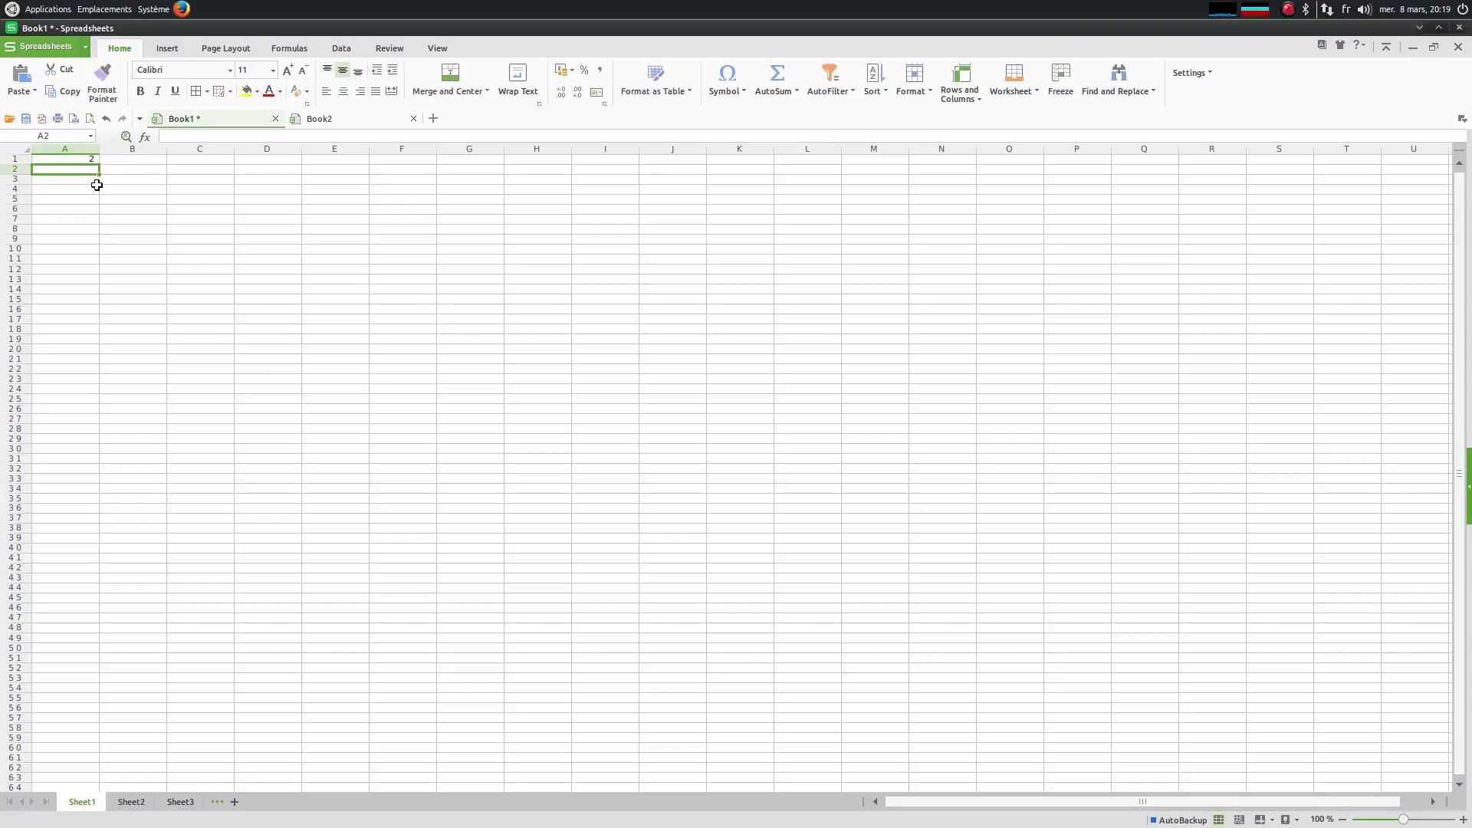
text(3)
key(Return)
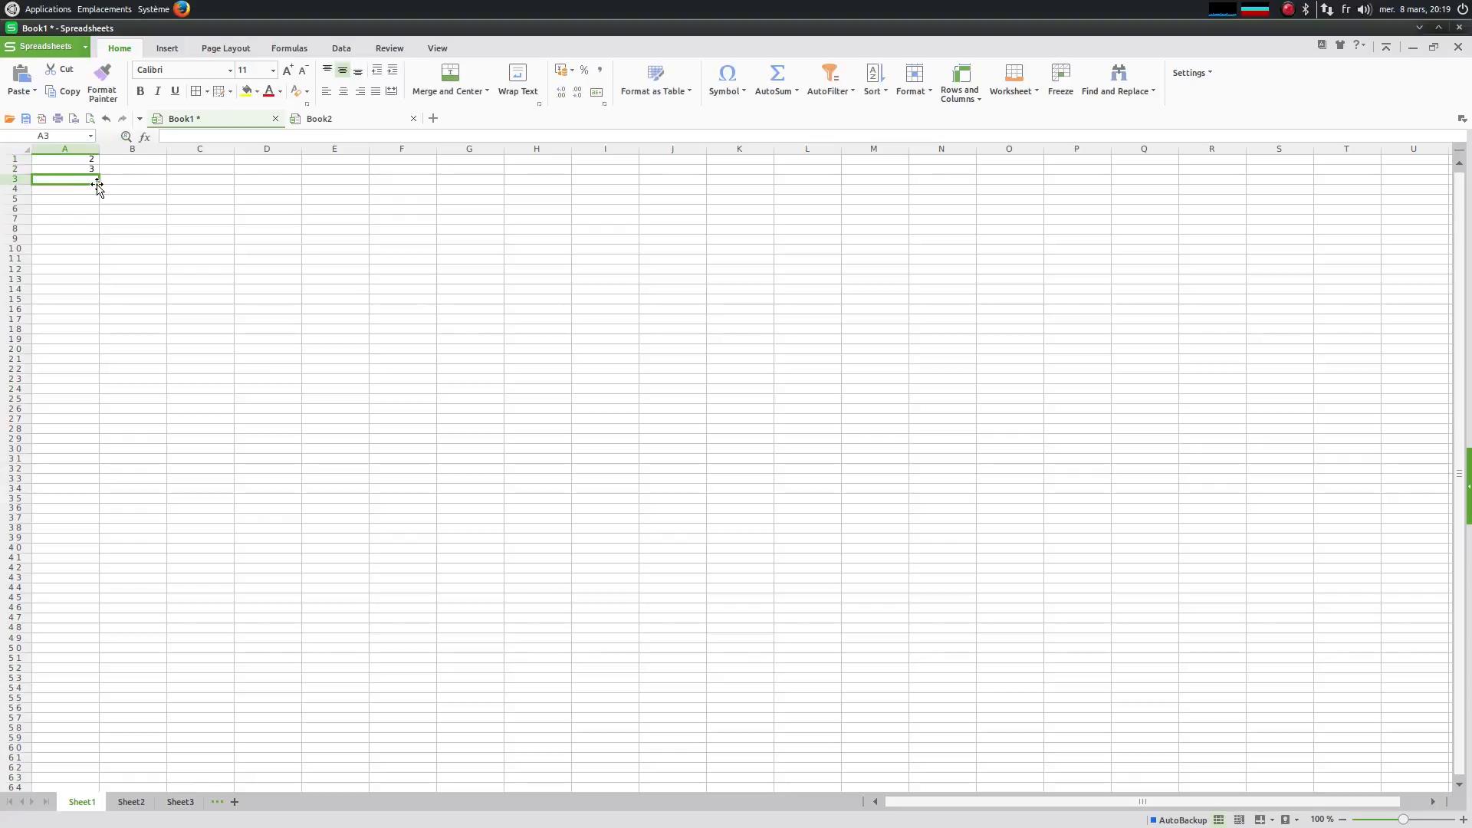
Start a formula in cell B1 with "=S".
click(131, 163)
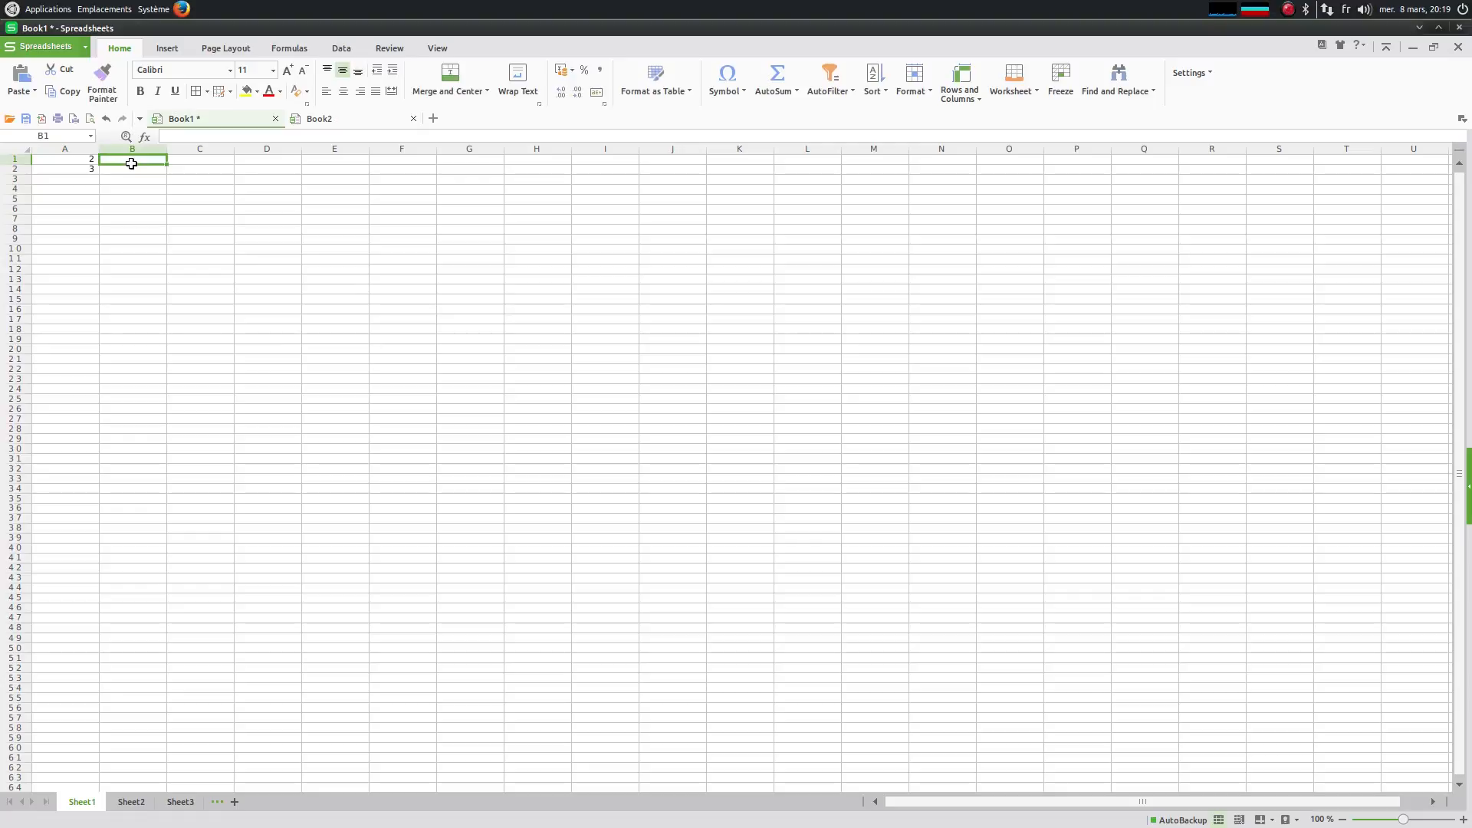
text(=)
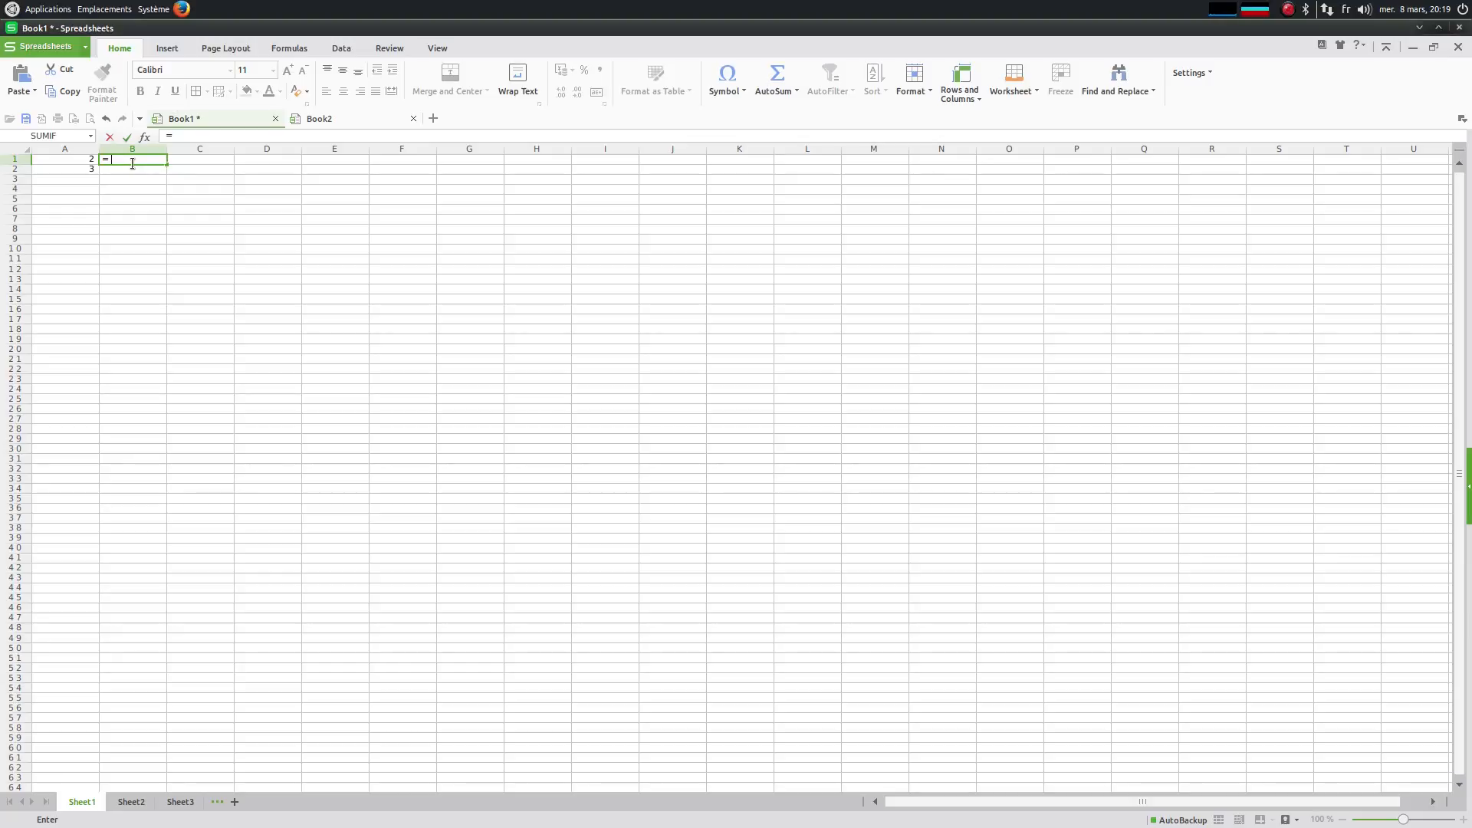
text(S)
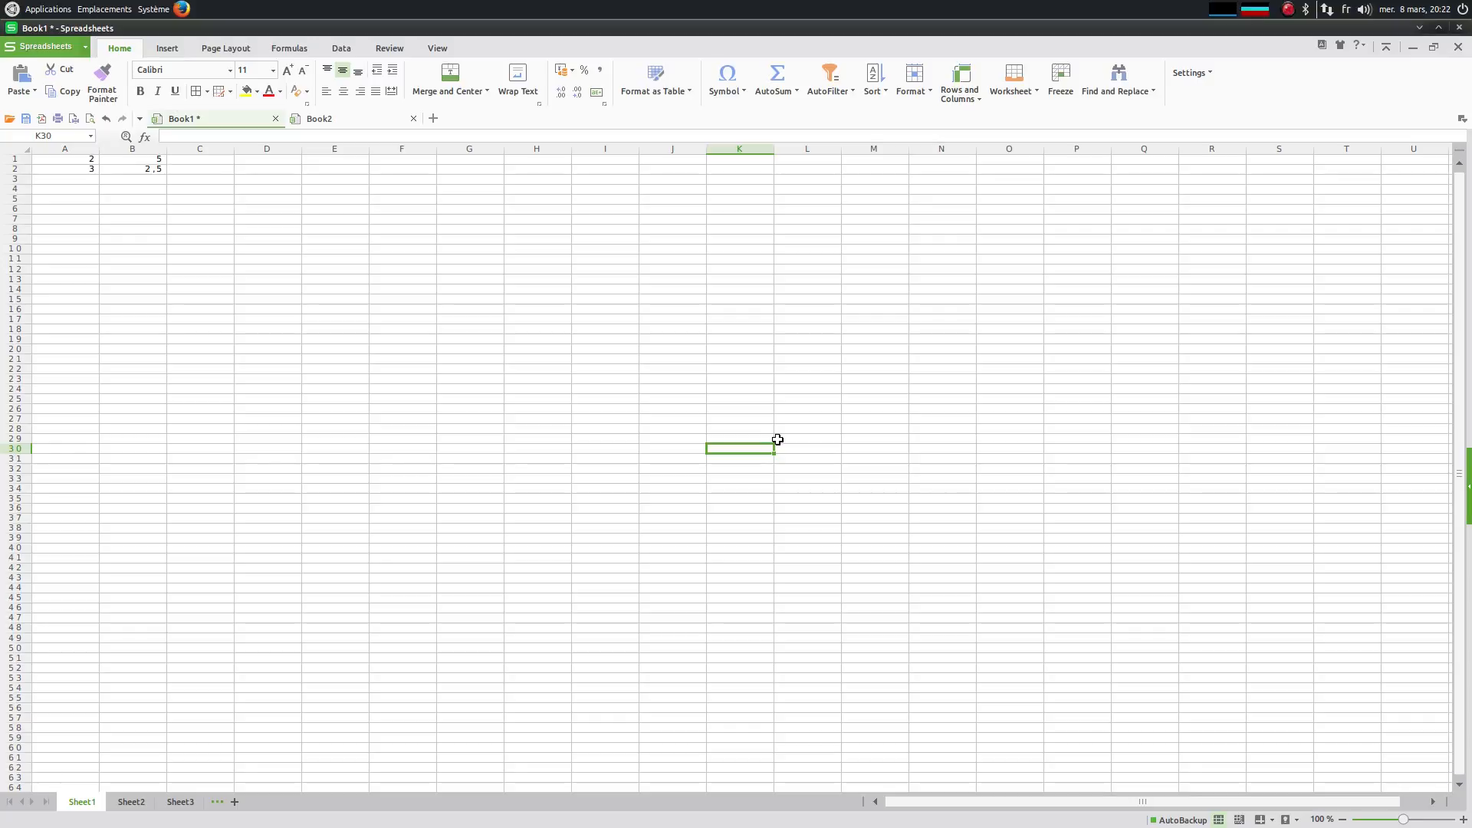
mouse_move(1129, 804)
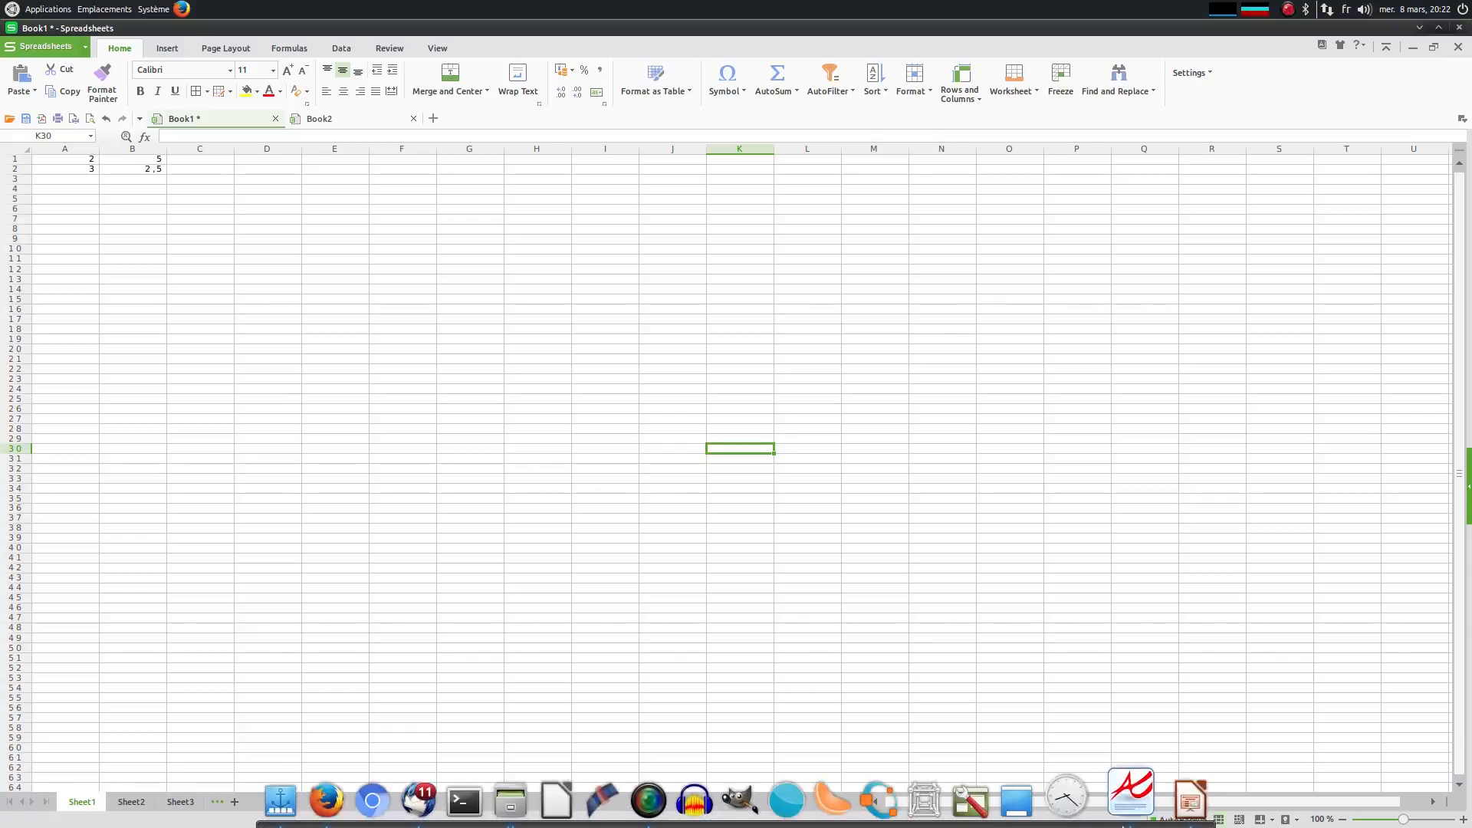
click(45, 9)
click(45, 9)
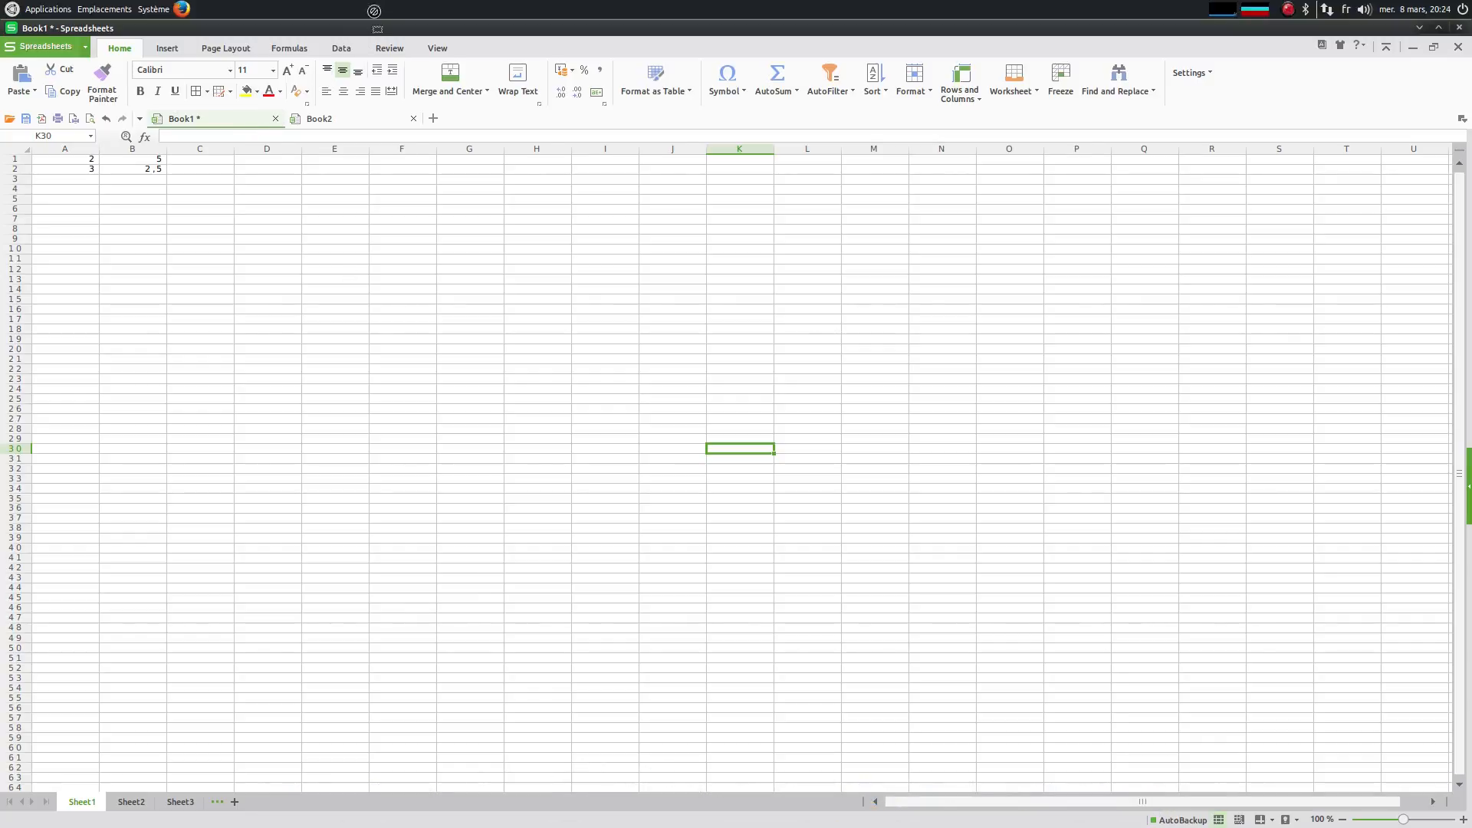
drag(263, 127, 1404, 446)
mouse_move(1112, 824)
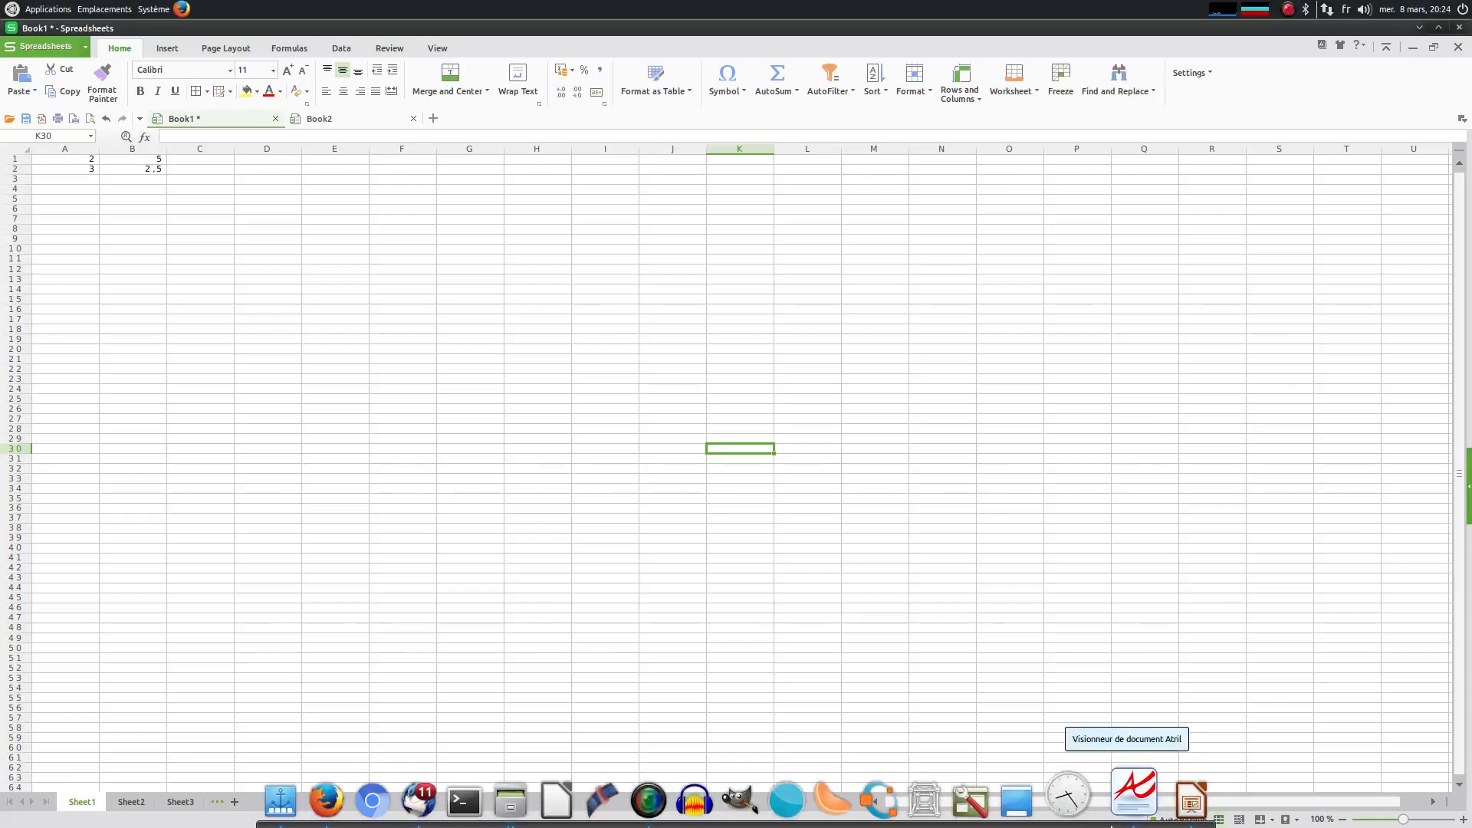
click(670, 803)
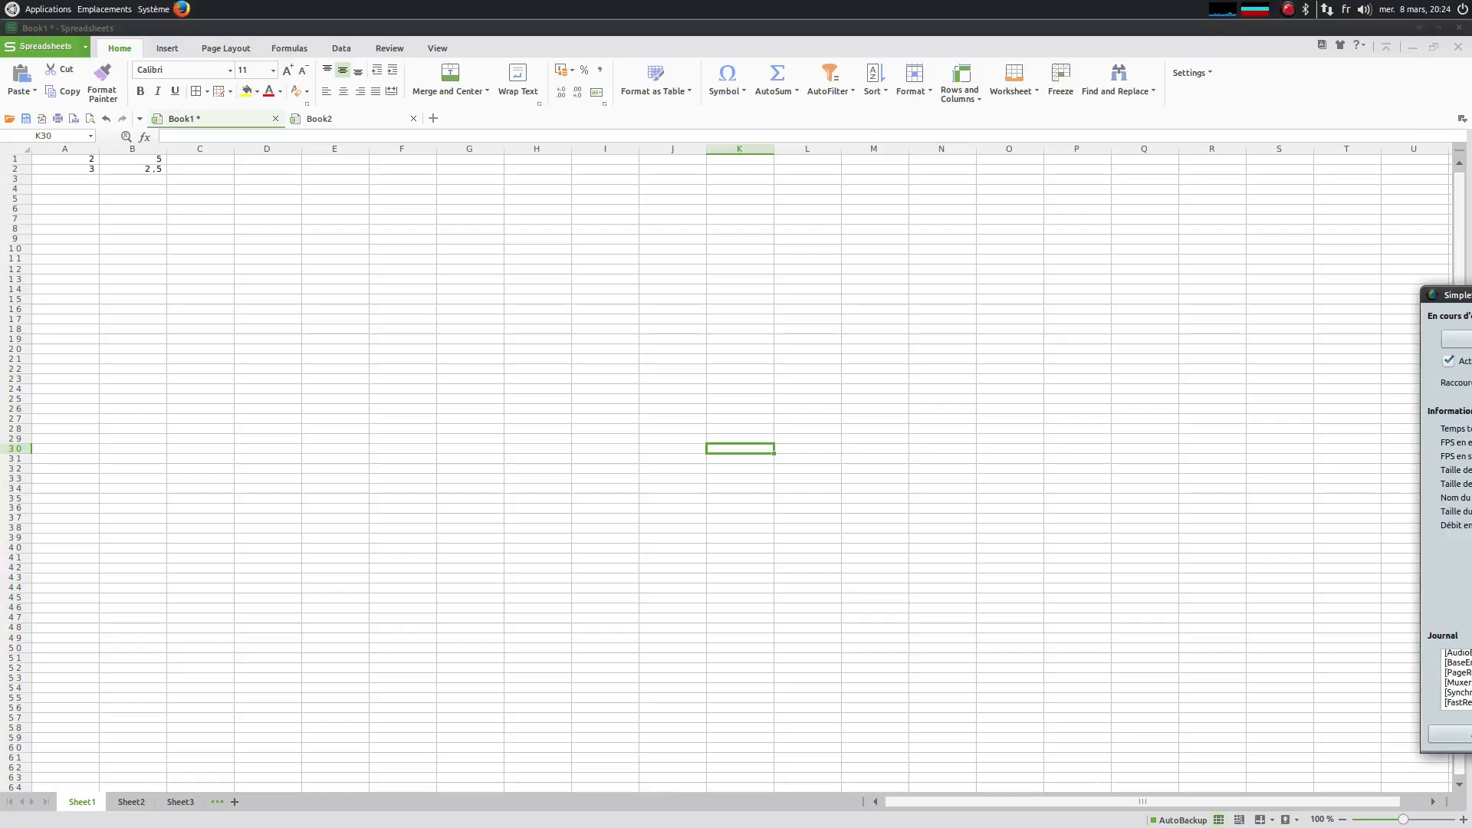
drag(1471, 299, 1471, 341)
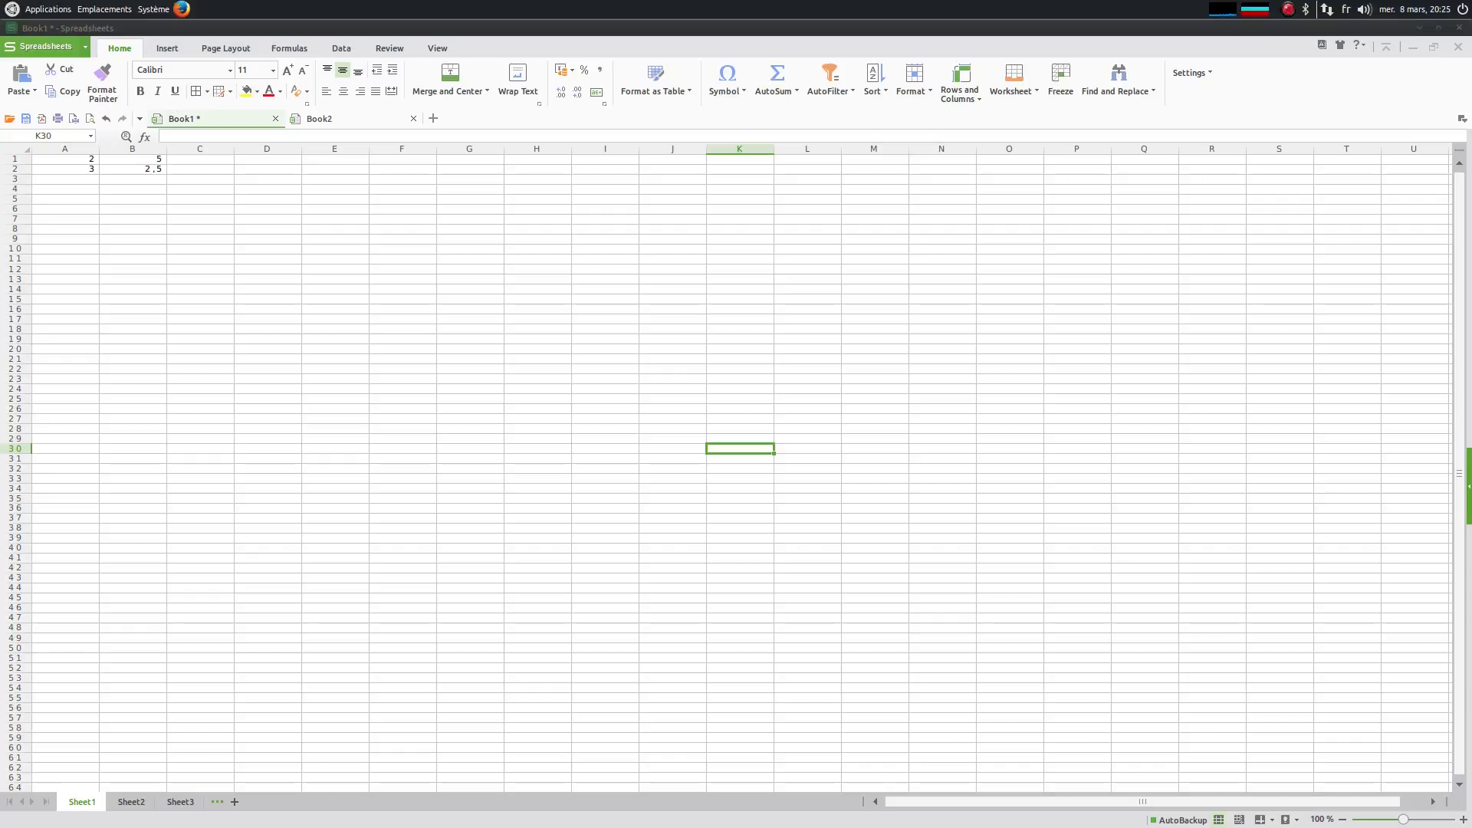
Restore the spreadsheet window to a smaller size mid-desktop and close the untitled LibreOffice Impress presentation, returning to the workbook.
drag(763, 33, 935, 296)
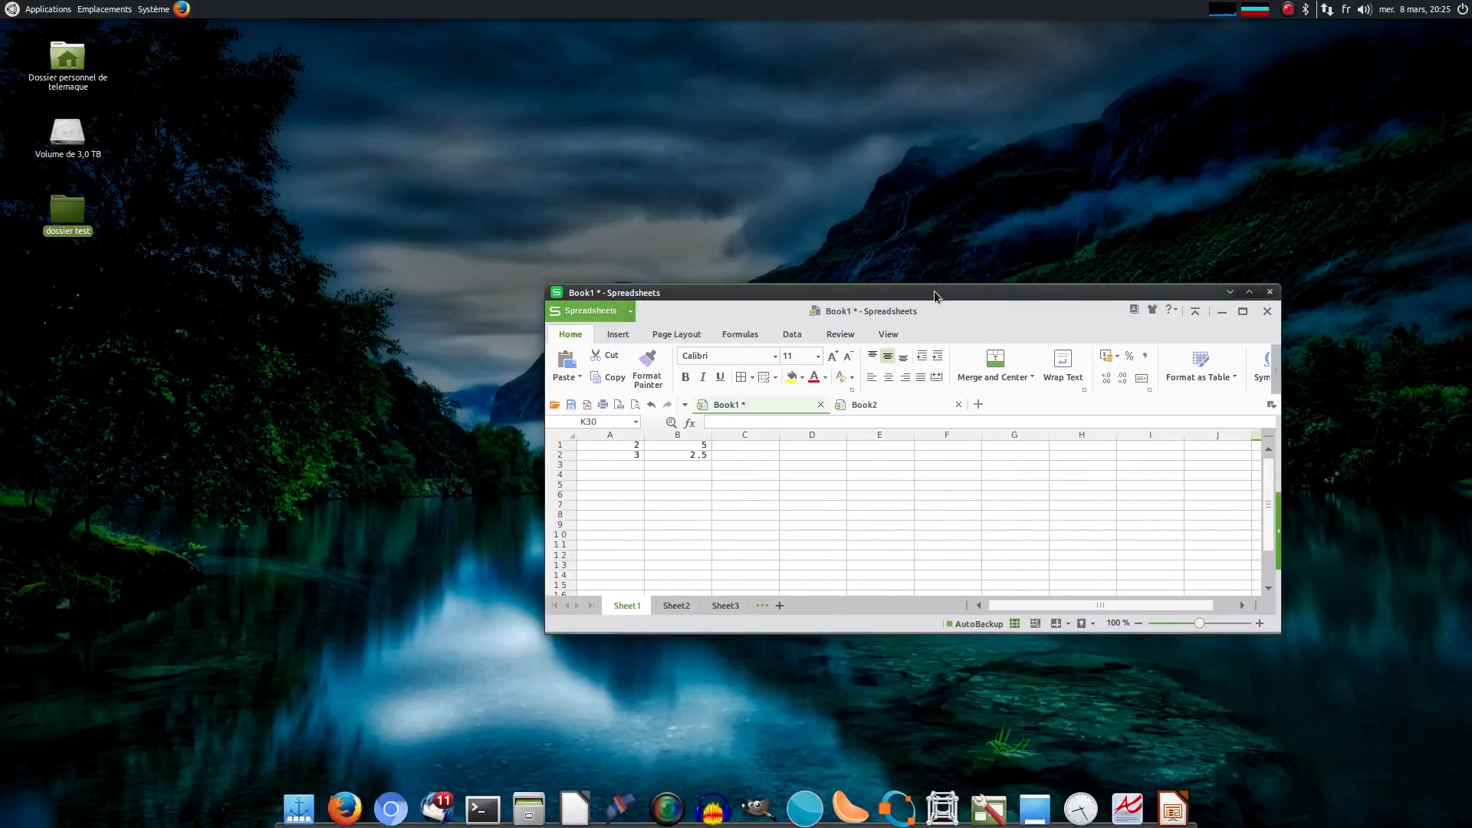
click(357, 299)
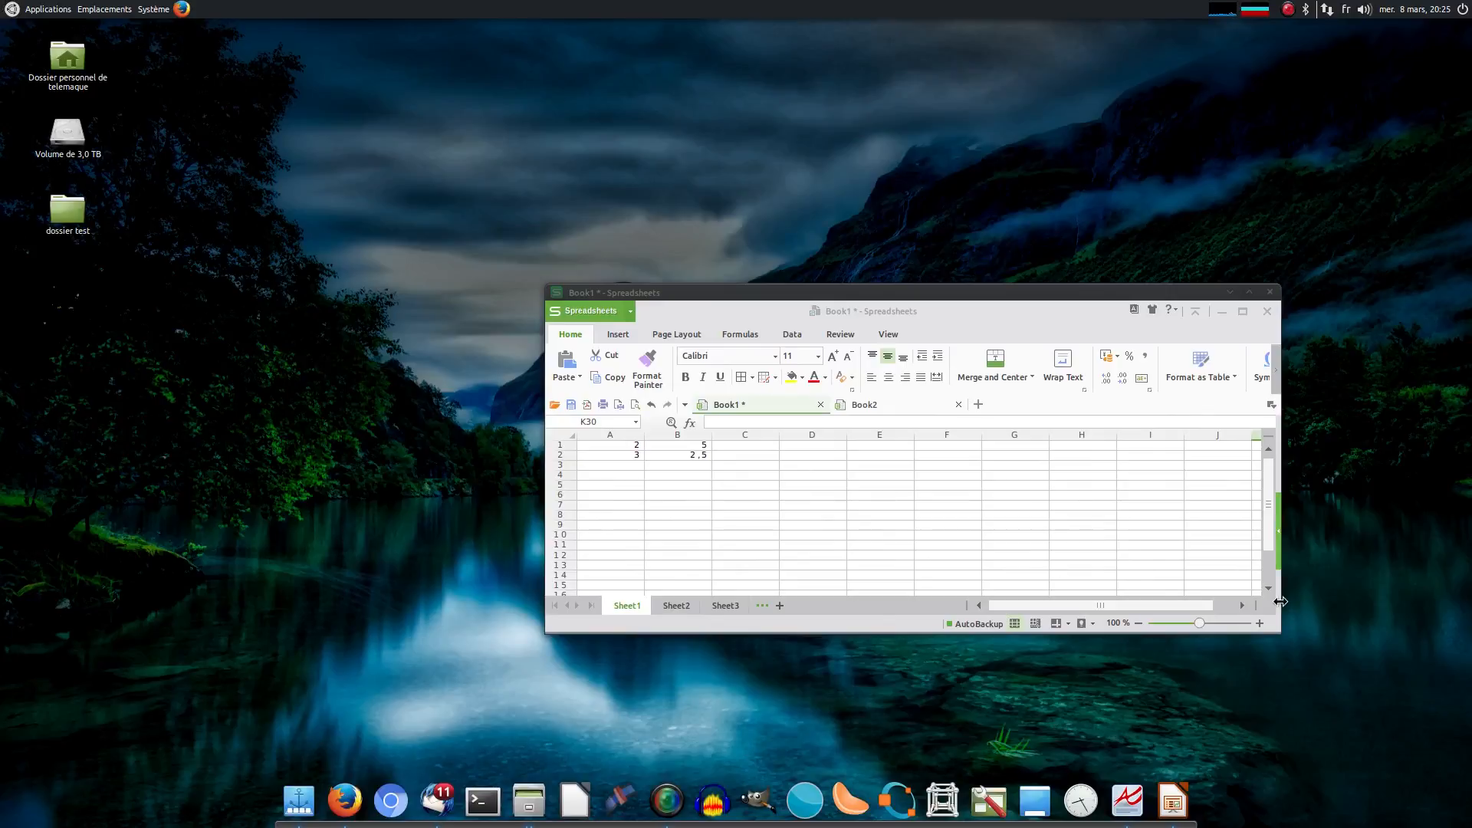
click(1173, 800)
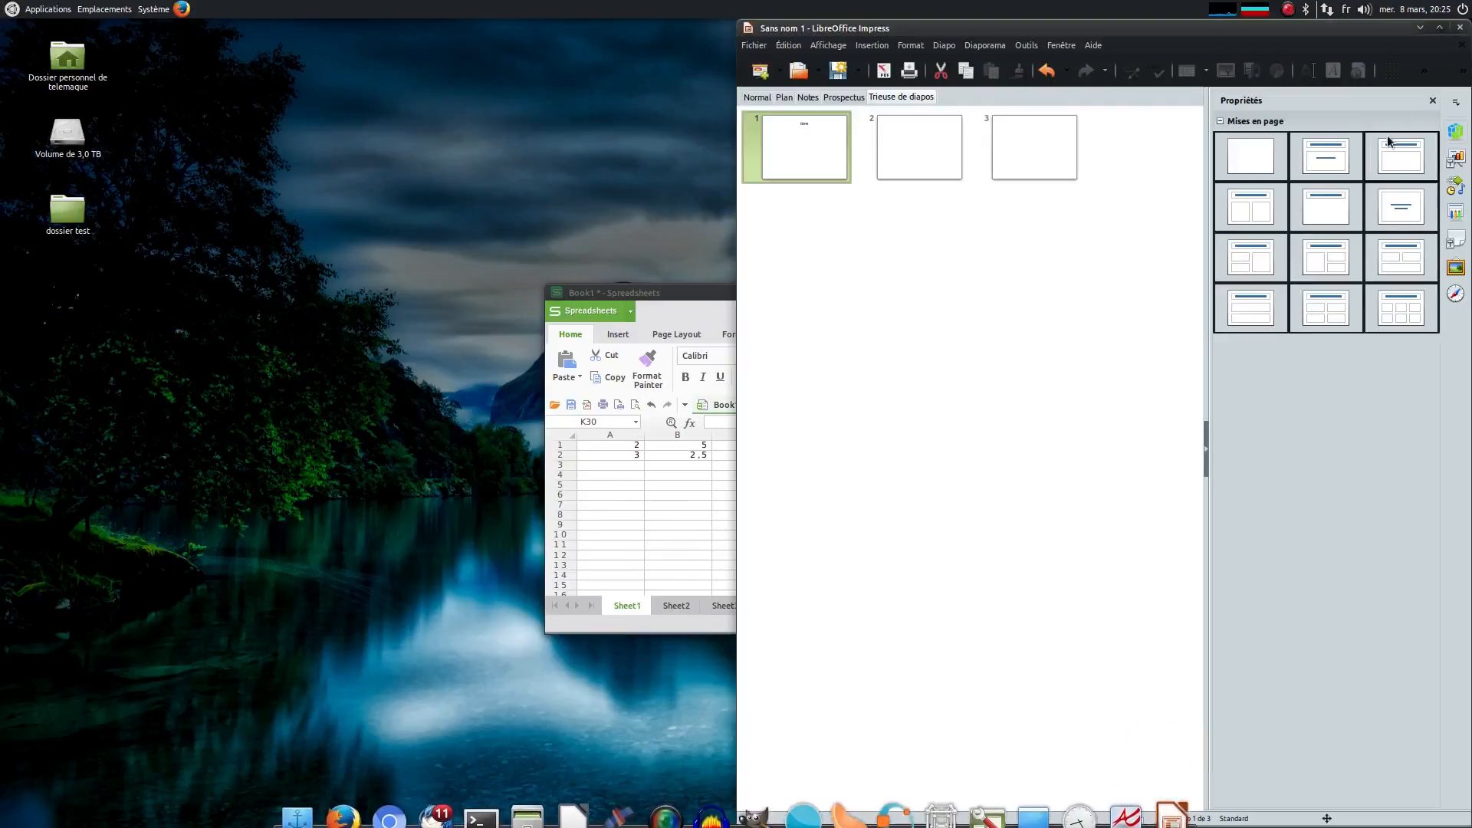
click(1461, 28)
click(1025, 462)
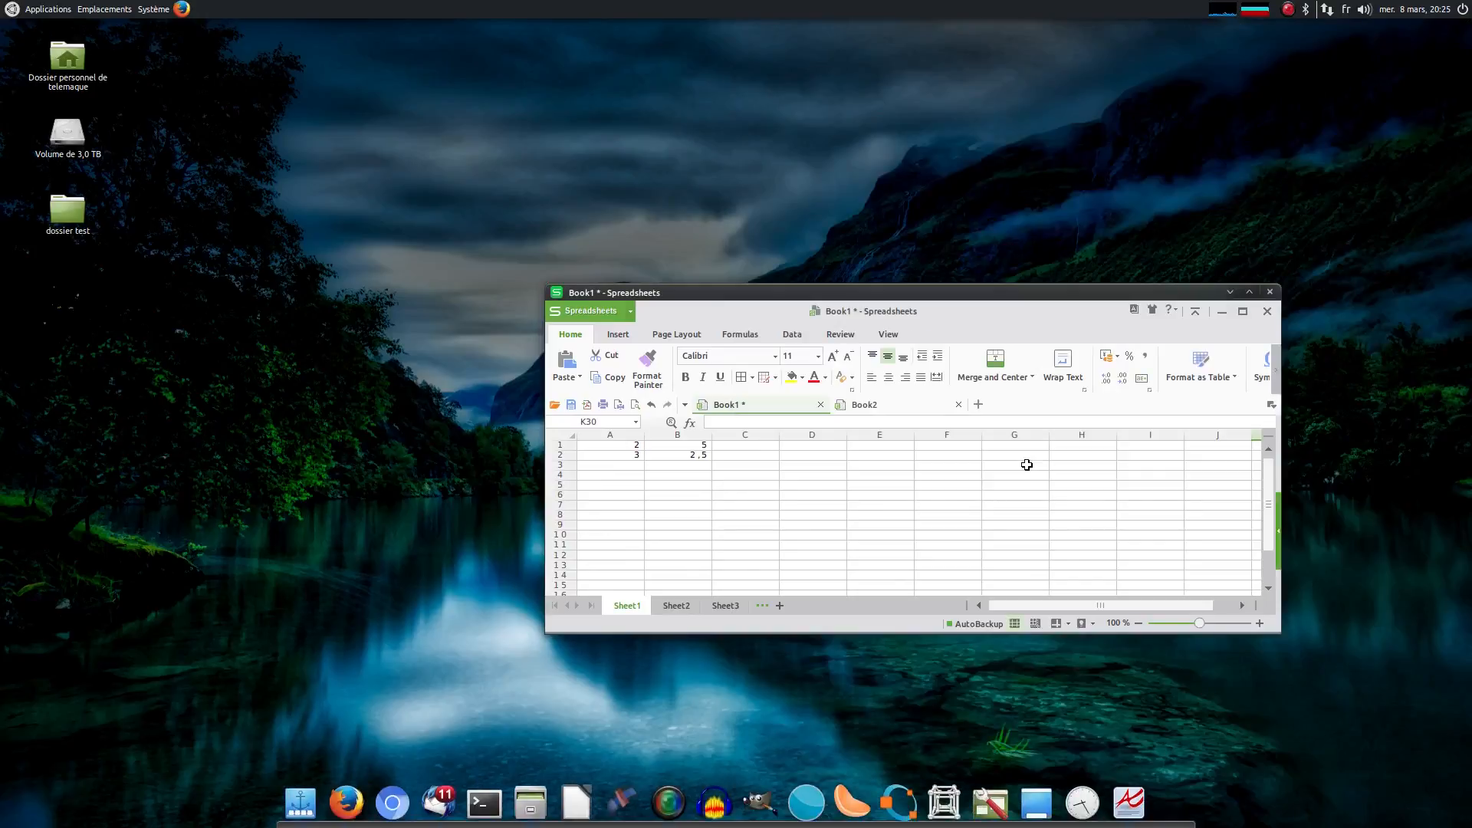